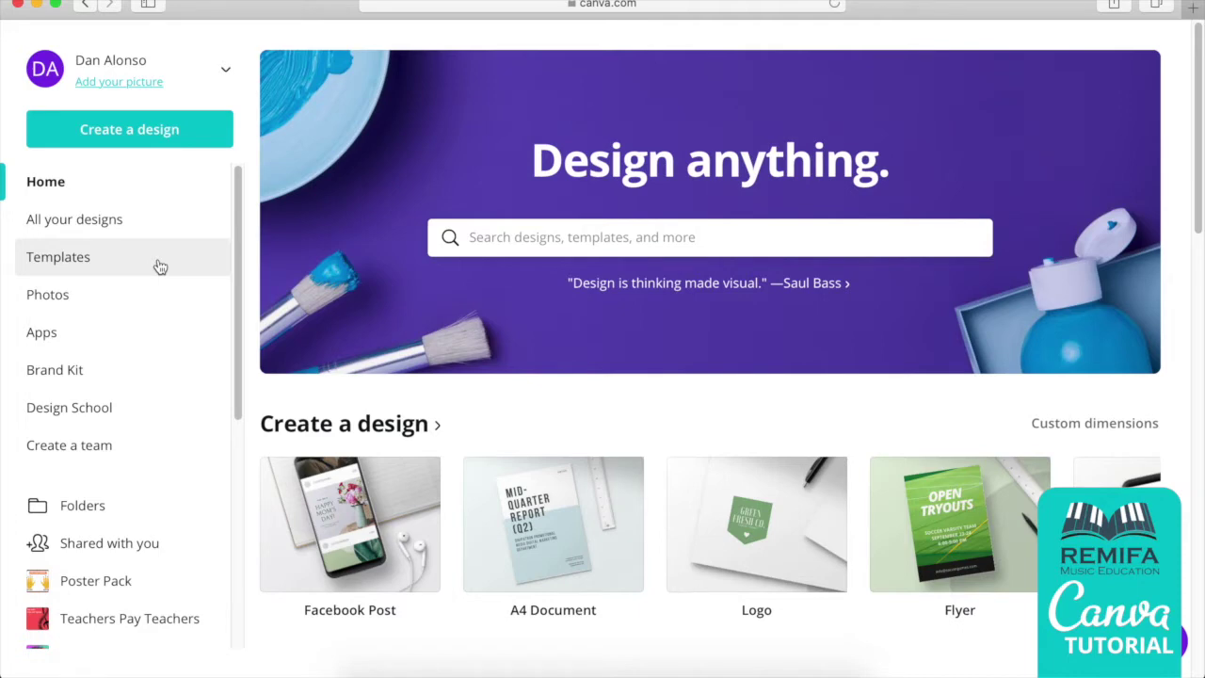
# Create a new A4 Document and add the REMIFA Music Education logo from the Logos folder to the page.
pyautogui.click(136, 129)
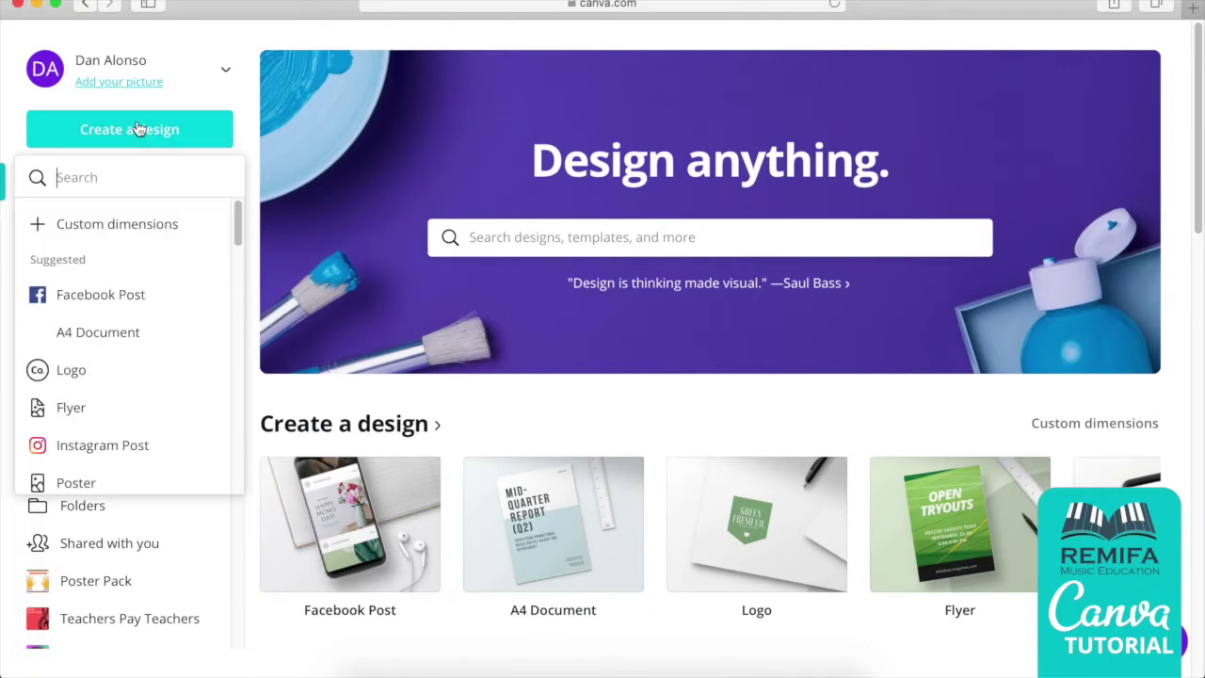
pyautogui.click(94, 334)
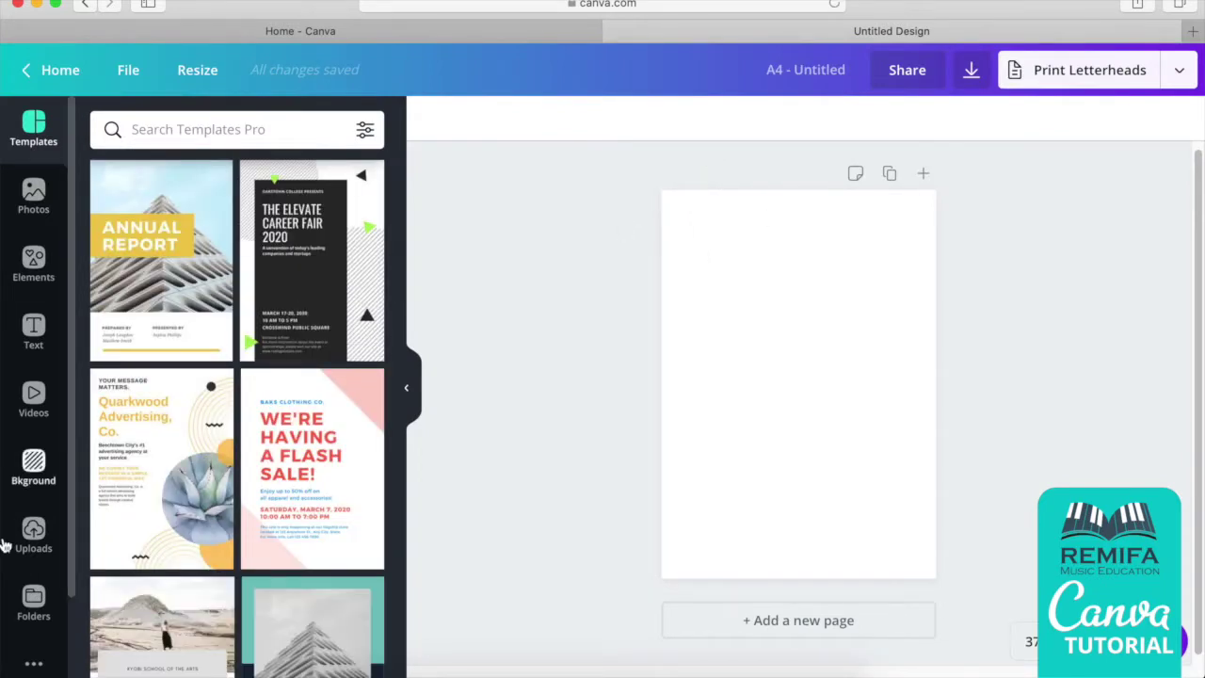
pyautogui.click(34, 599)
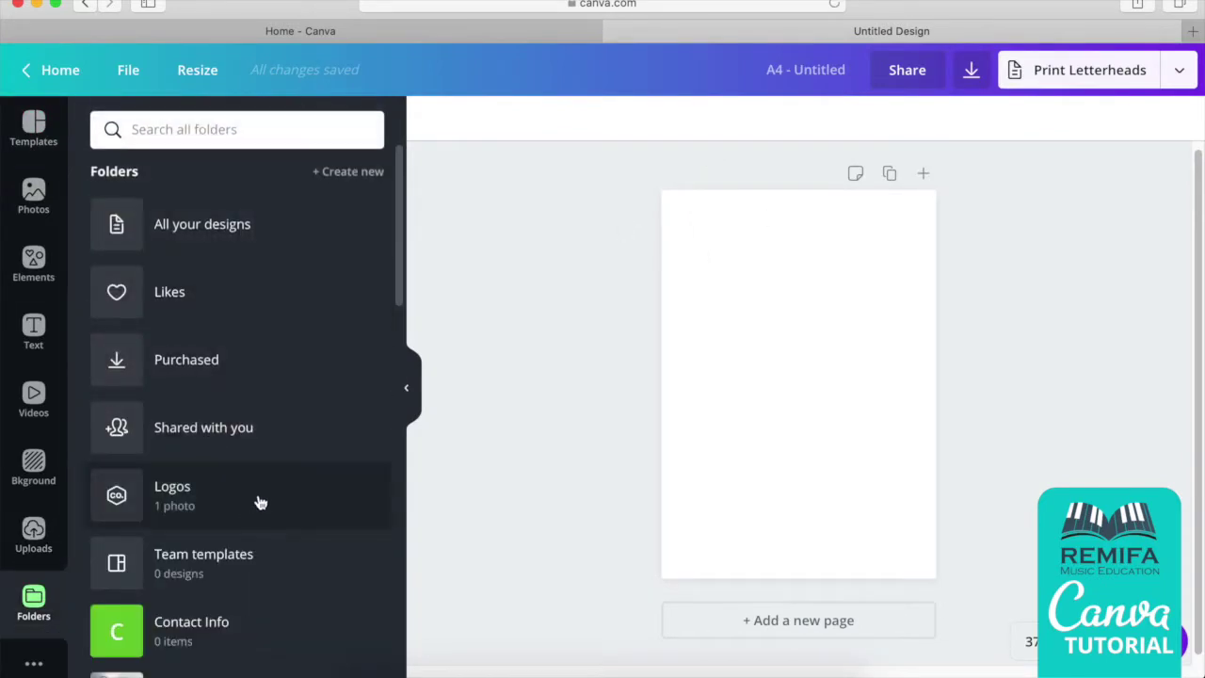
pyautogui.click(235, 489)
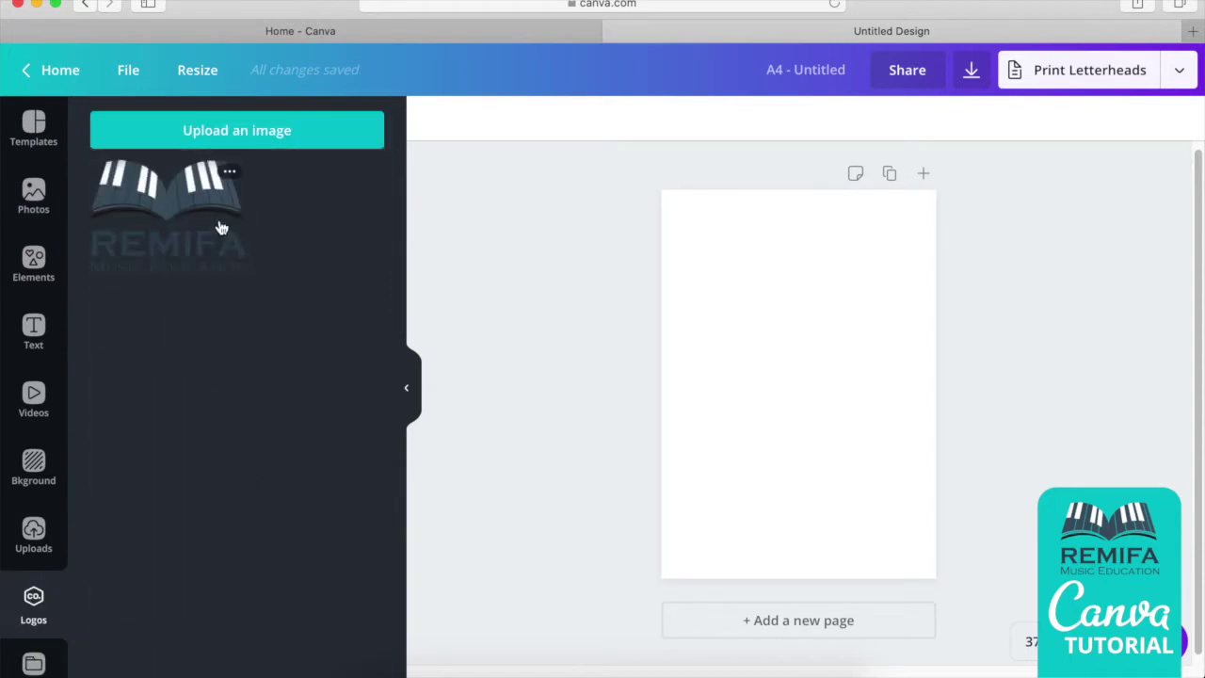
pyautogui.moveTo(579, 273); pyautogui.dragTo(738, 240)
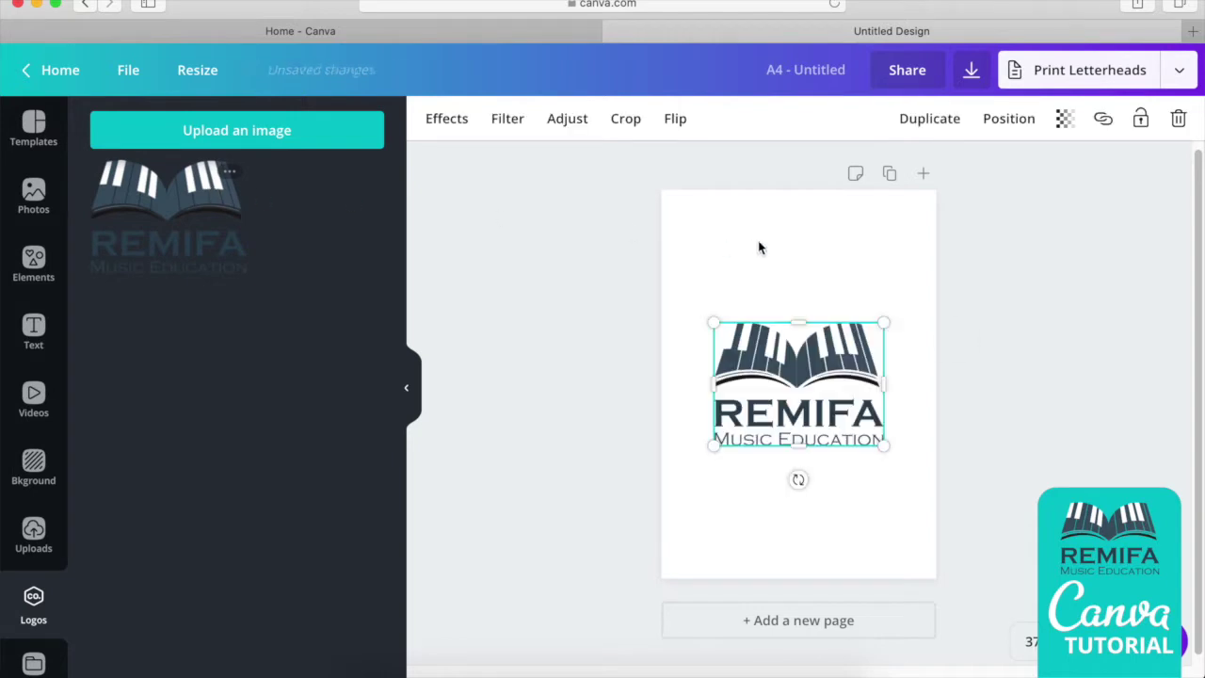
# Shrink the logo to a small size and position it in the upper-right corner of the page.
pyautogui.moveTo(716, 320); pyautogui.dragTo(890, 195)
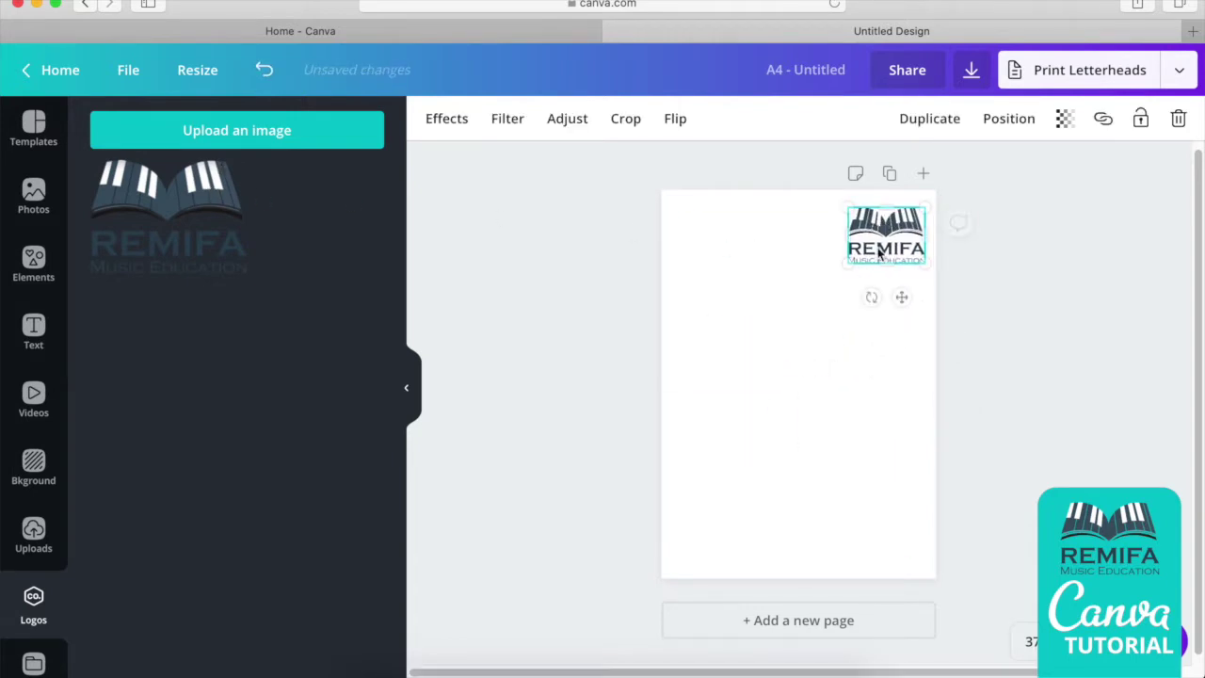
pyautogui.moveTo(853, 268); pyautogui.dragTo(871, 247)
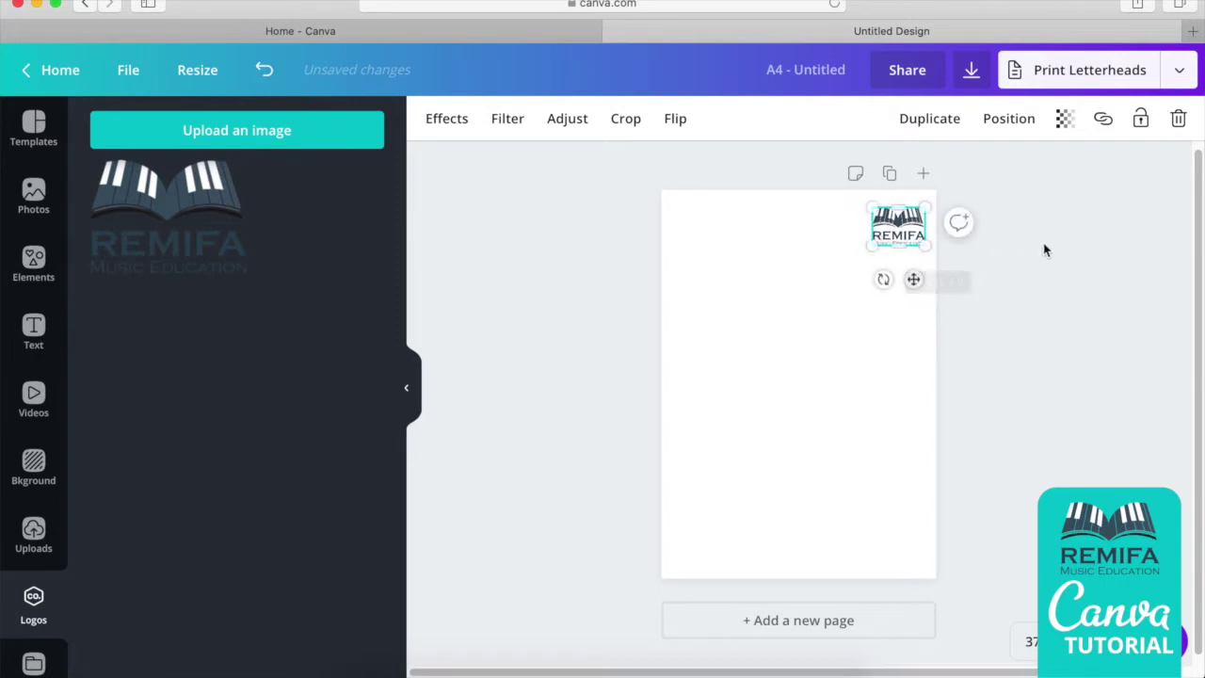
pyautogui.click(1045, 251)
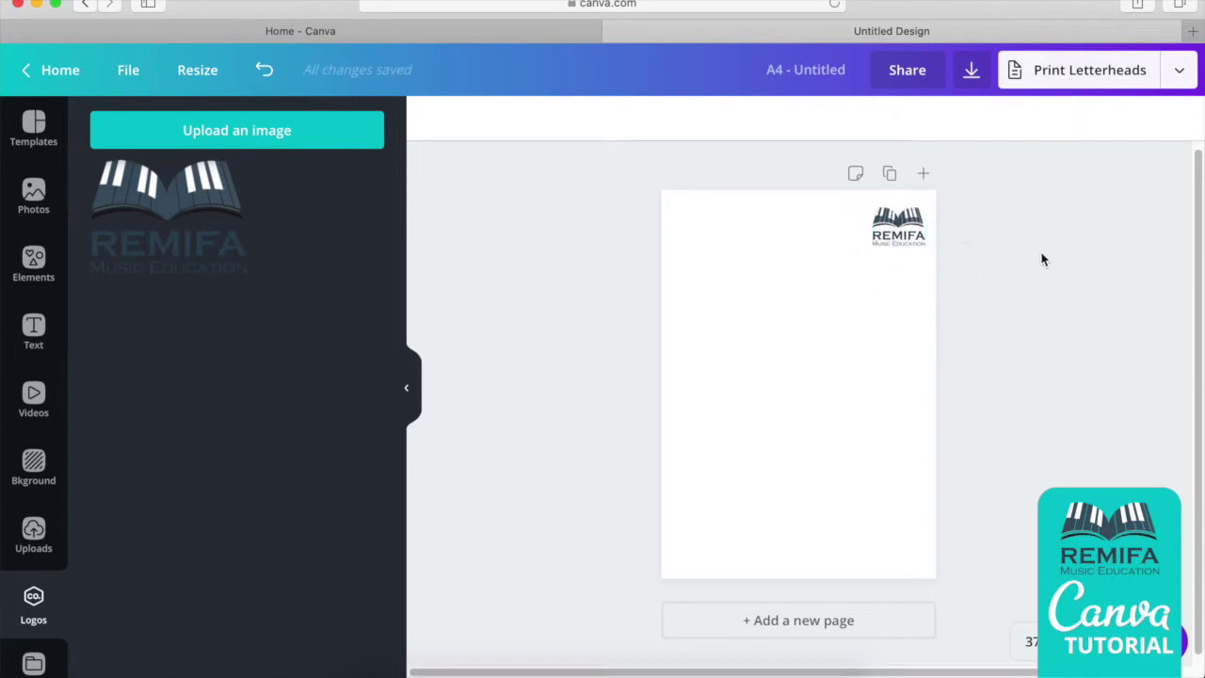
pyautogui.moveTo(915, 235); pyautogui.dragTo(914, 232)
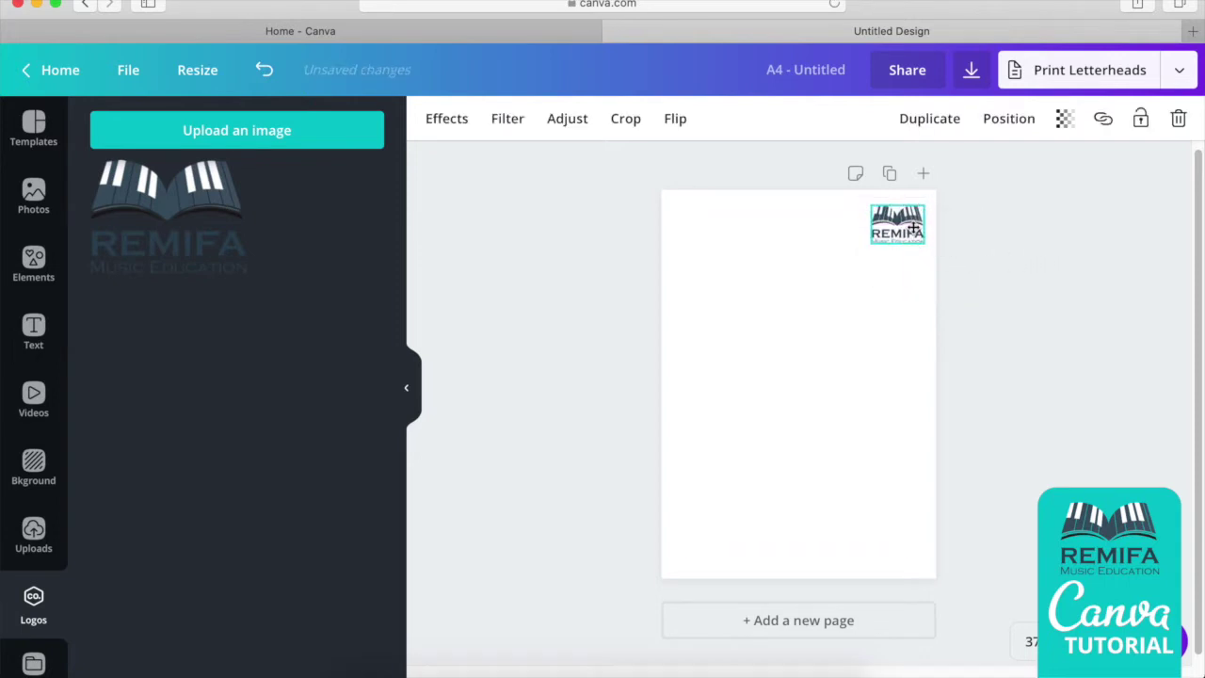
pyautogui.click(1088, 235)
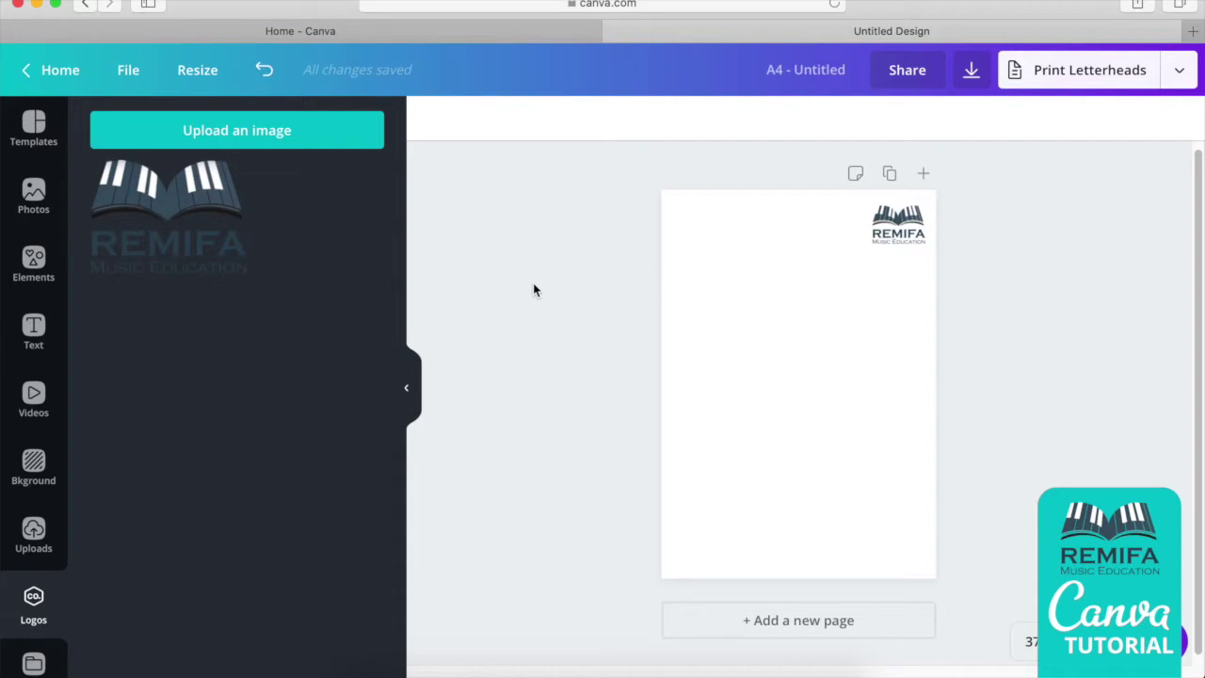
pyautogui.scroll(-1, 35, 465)
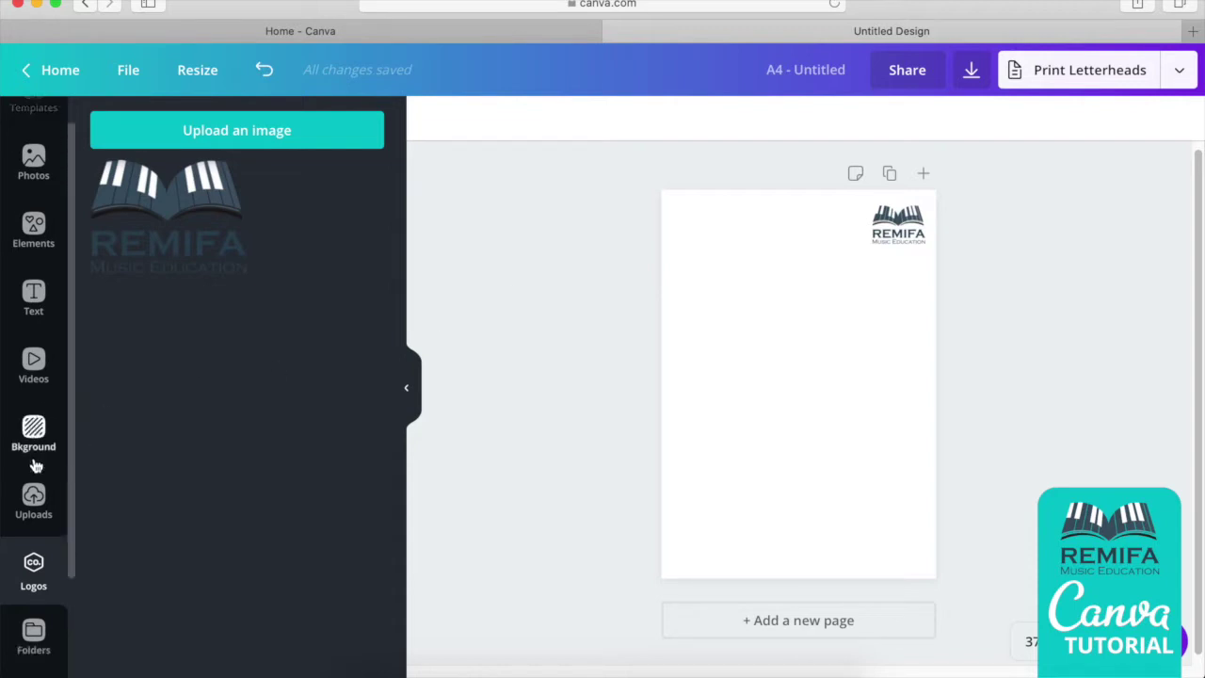
pyautogui.scroll(-3, 35, 465)
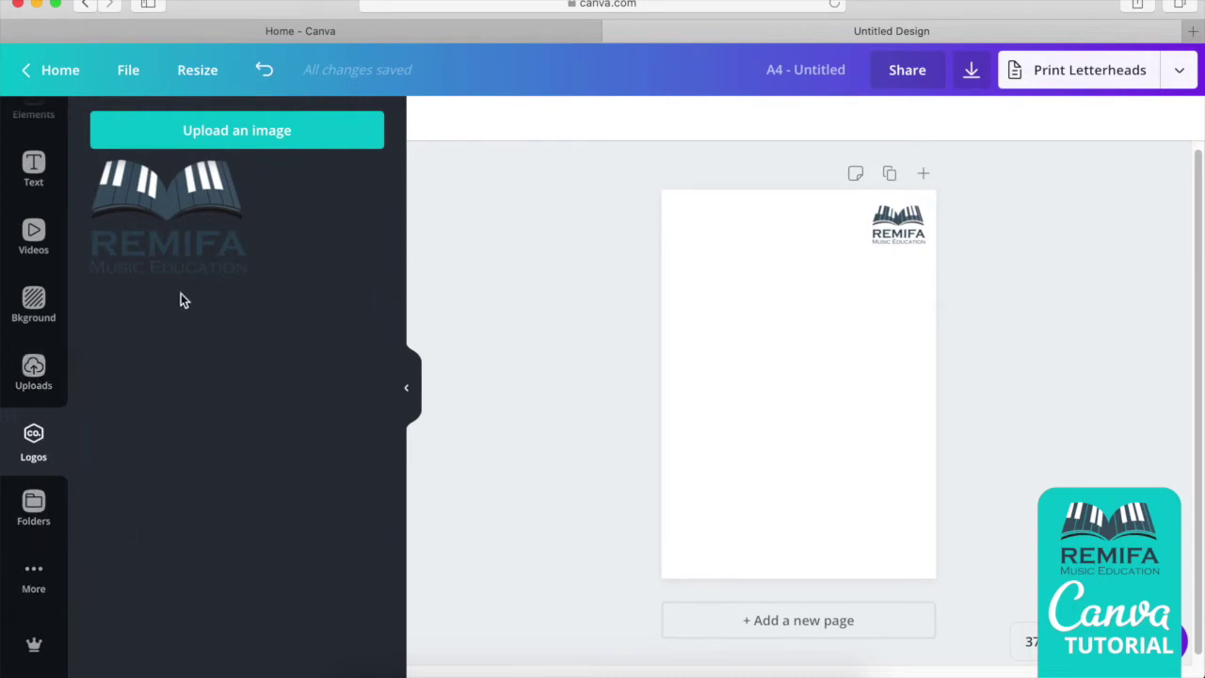
pyautogui.click(34, 302)
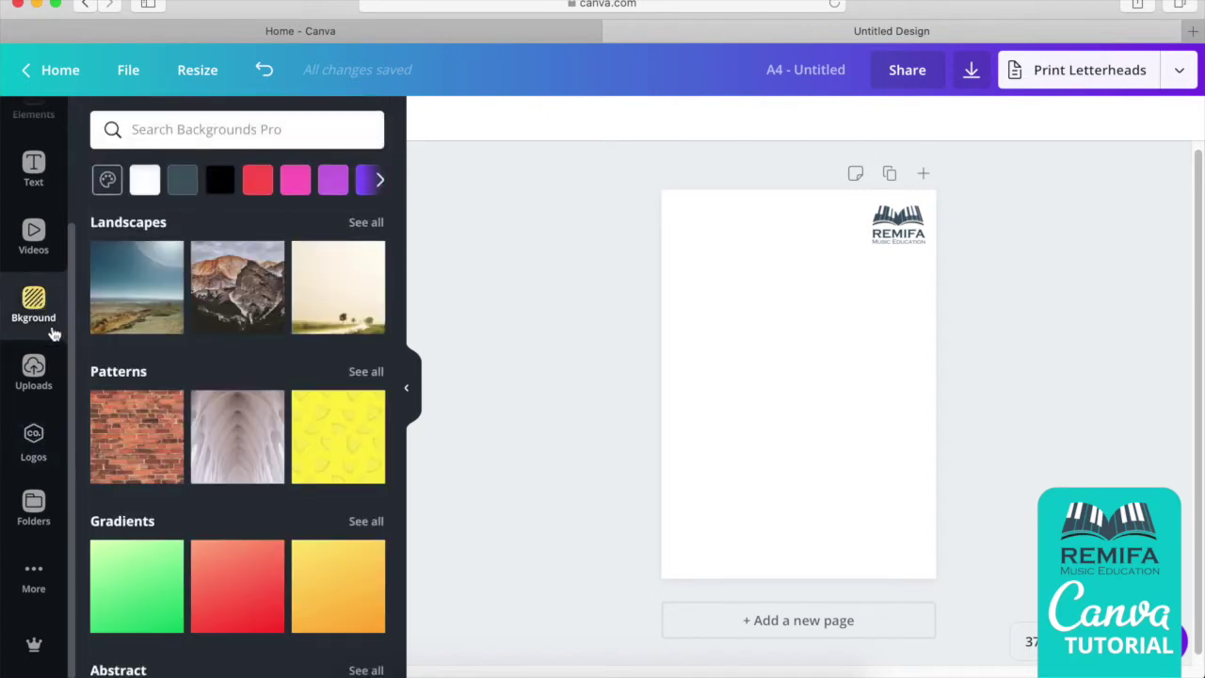
pyautogui.scroll(3, 45, 310)
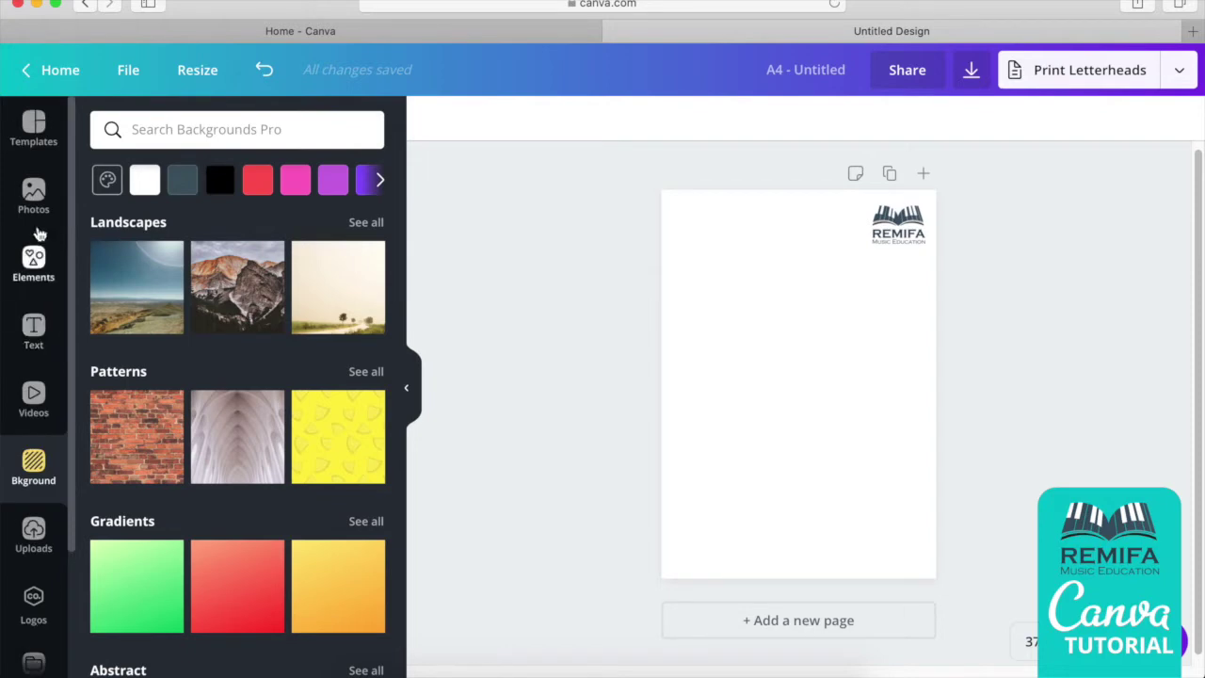
# Search the elements for "line" and add the plain solid line to the page.
pyautogui.click(36, 269)
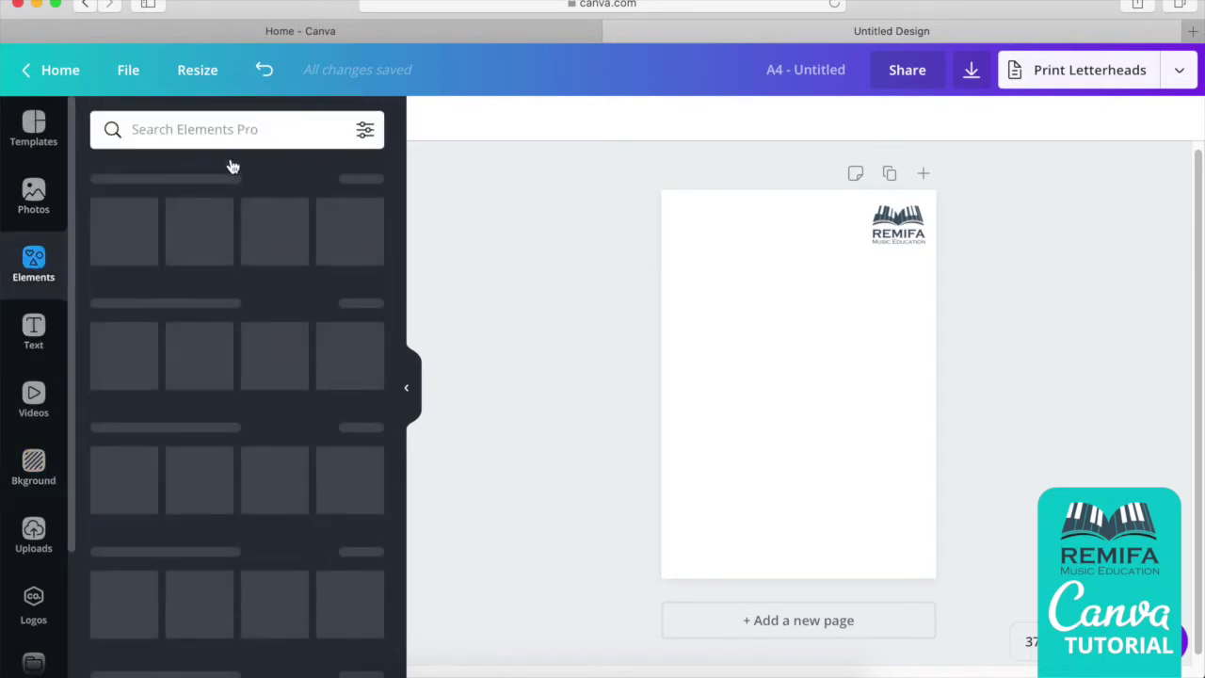
pyautogui.click(227, 132)
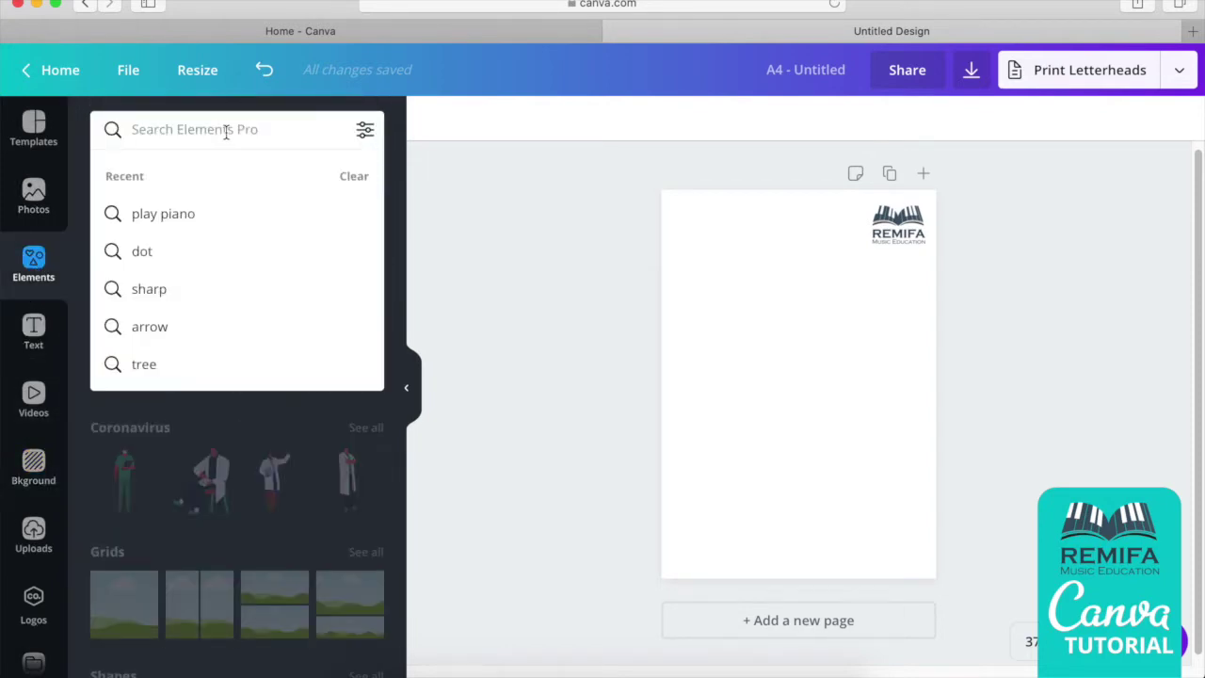
pyautogui.write('line')
pyautogui.press('Return')
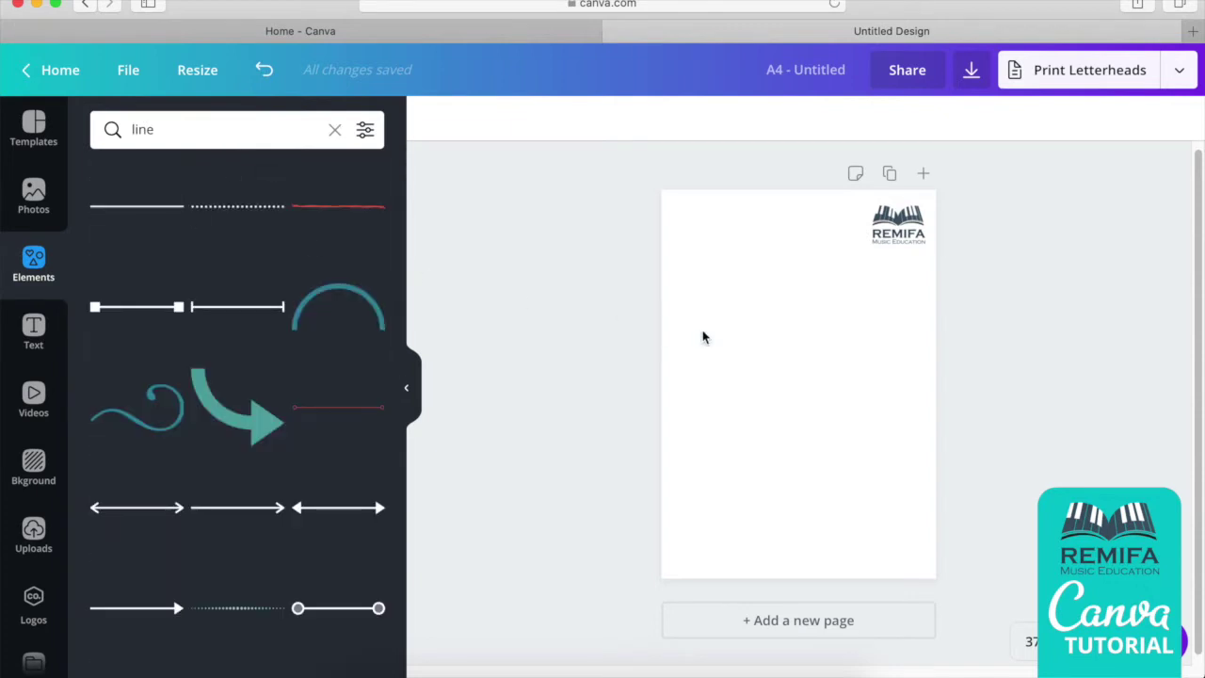
pyautogui.moveTo(651, 275); pyautogui.dragTo(918, 413)
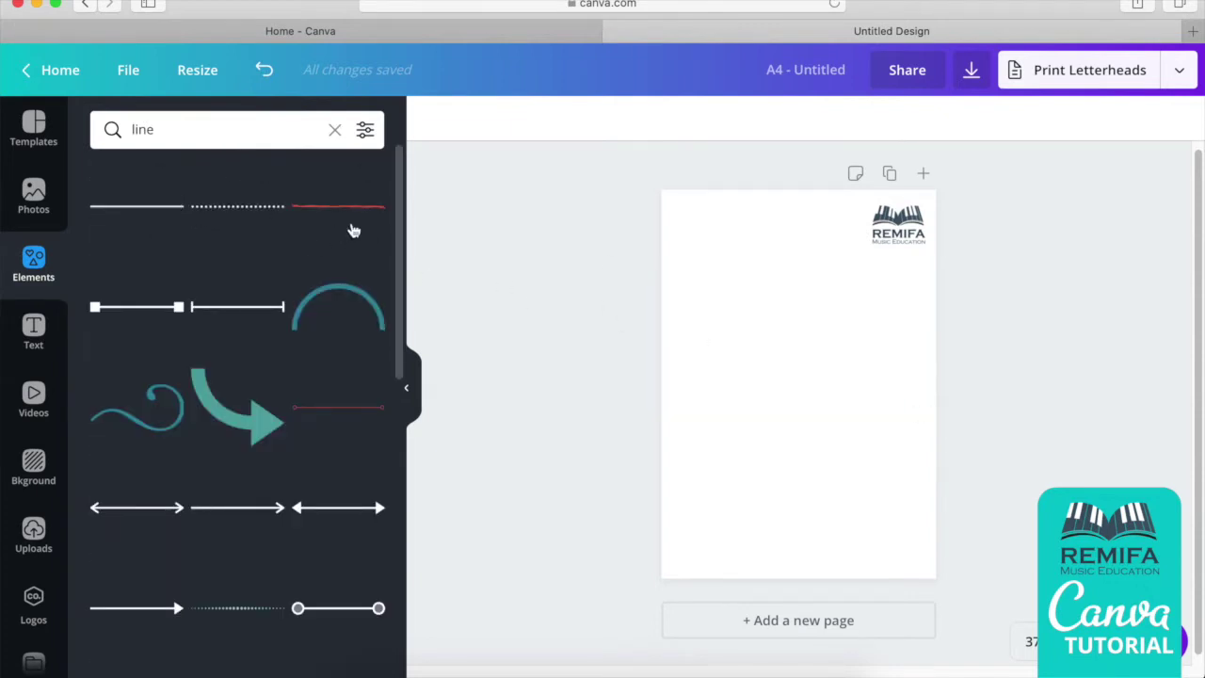
pyautogui.click(160, 212)
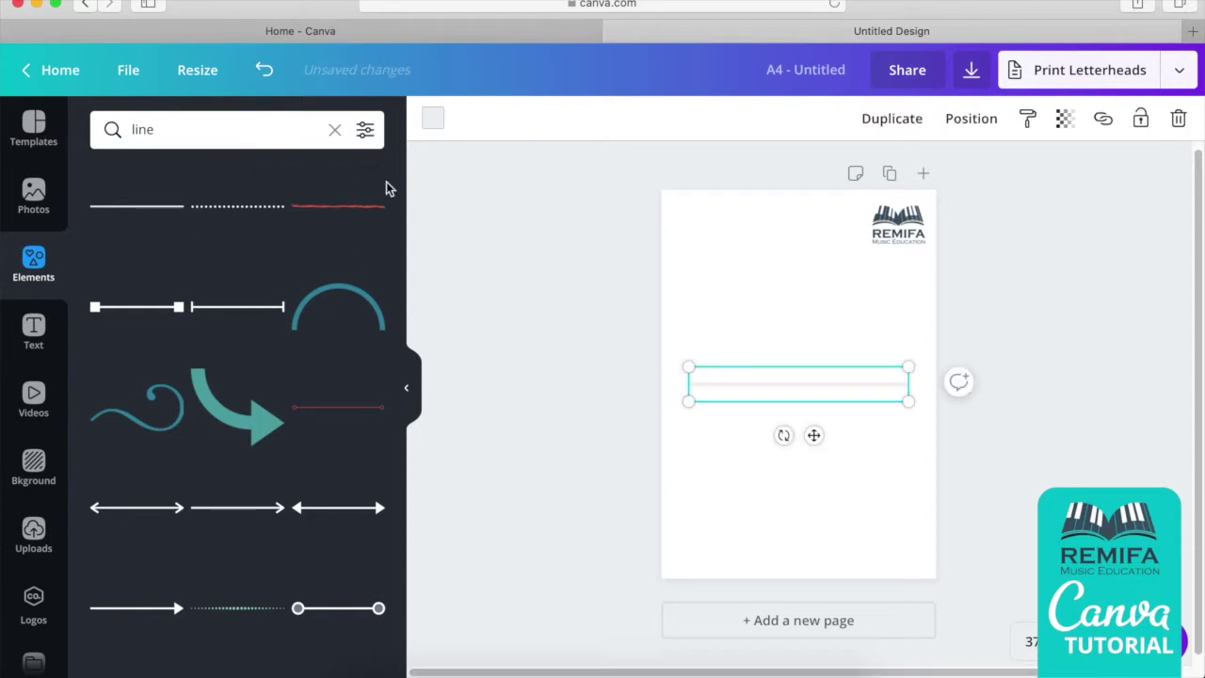
# Colour the line black and scale it down to a shorter, thinner line.
pyautogui.click(434, 118)
pyautogui.click(114, 492)
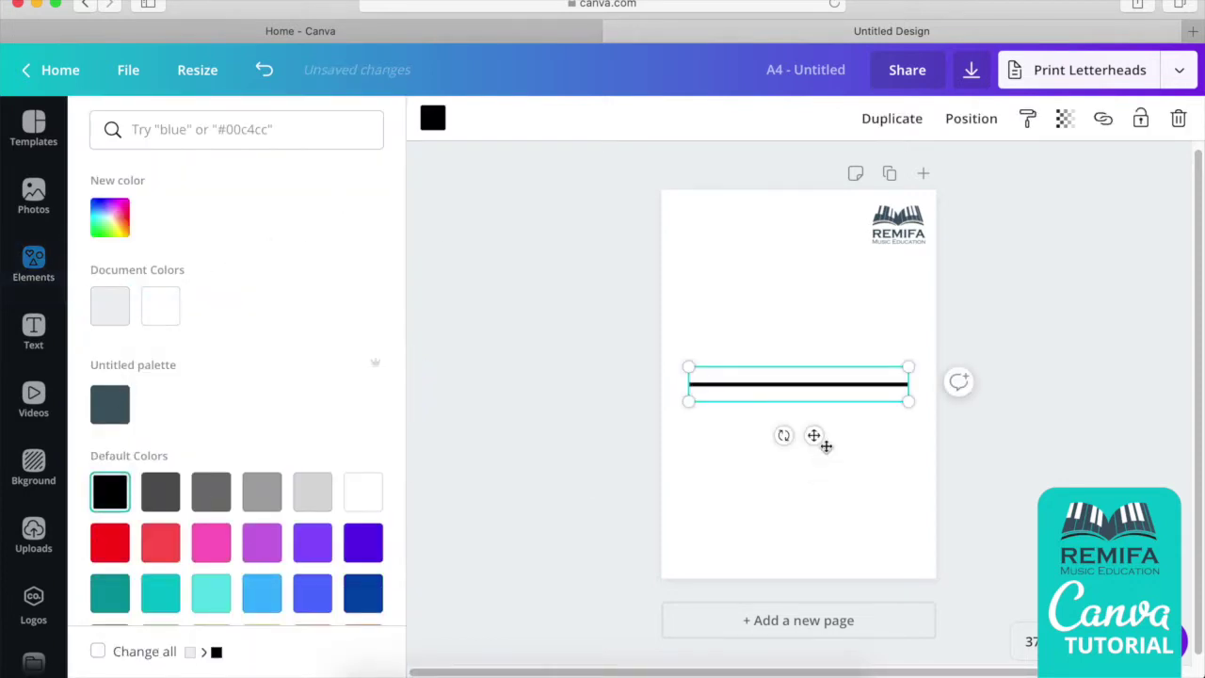
pyautogui.moveTo(906, 401); pyautogui.dragTo(770, 332)
# At 100% zoom, reposition the black line and extend both ends so it spans most of the page width.
pyautogui.click(1031, 641)
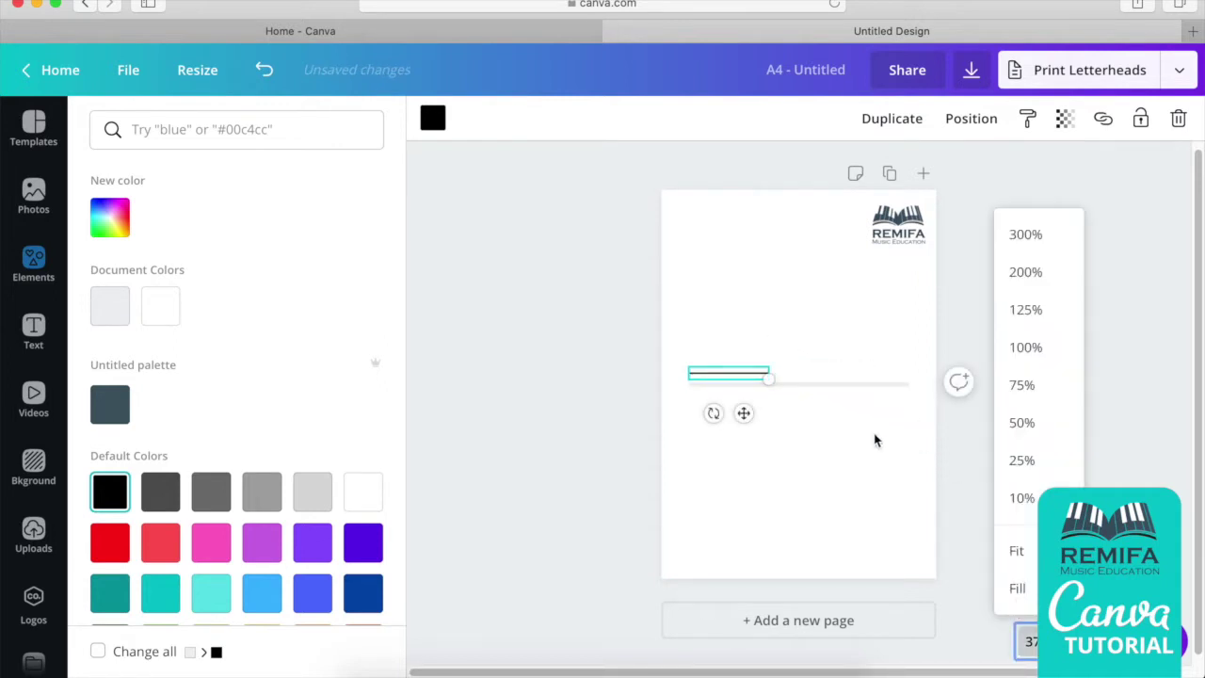
pyautogui.click(868, 390)
pyautogui.click(868, 390)
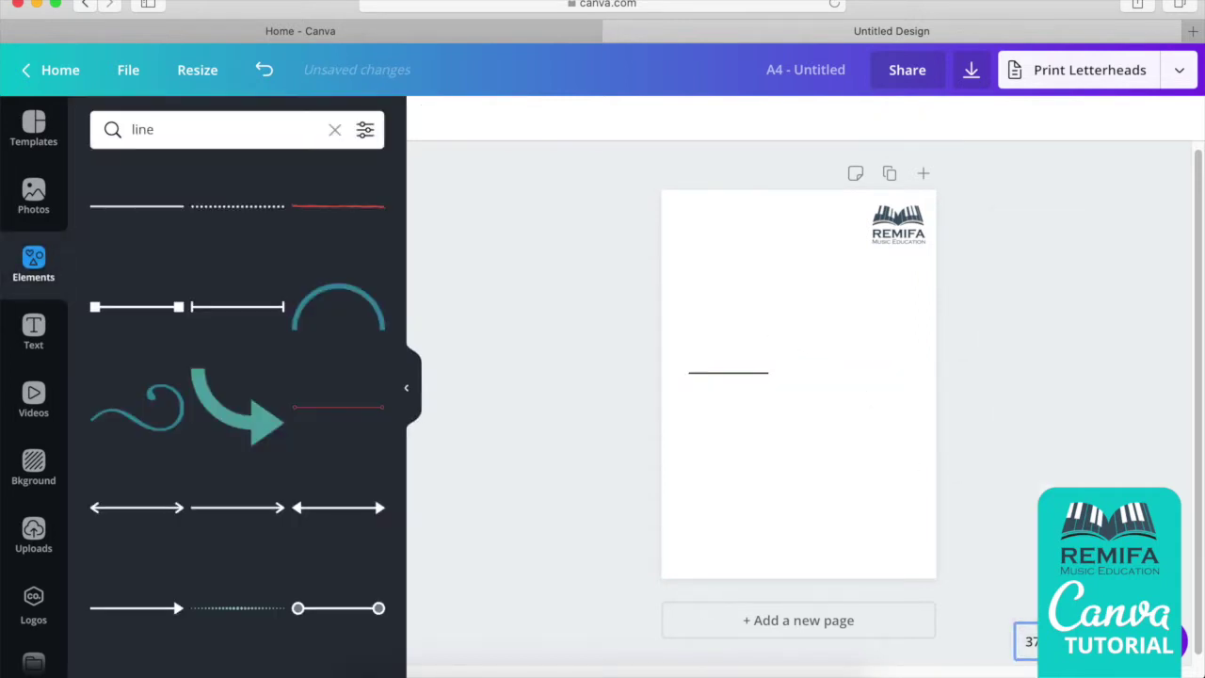
pyautogui.click(1031, 641)
pyautogui.click(1044, 351)
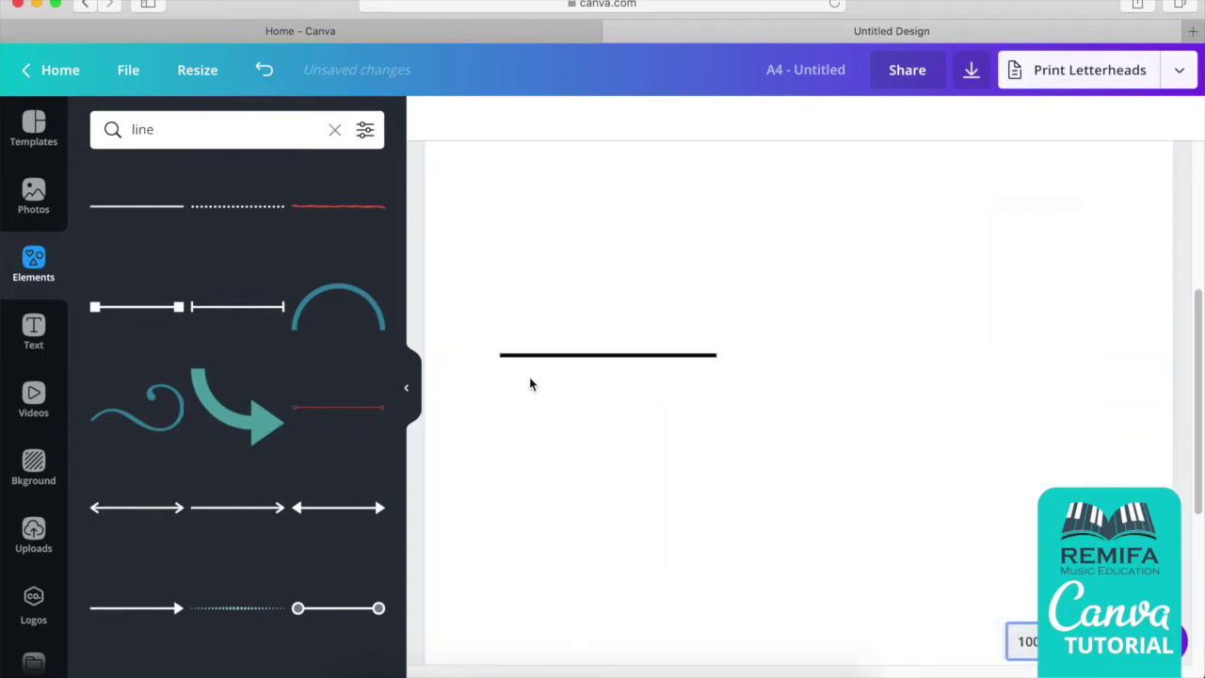
pyautogui.click(408, 387)
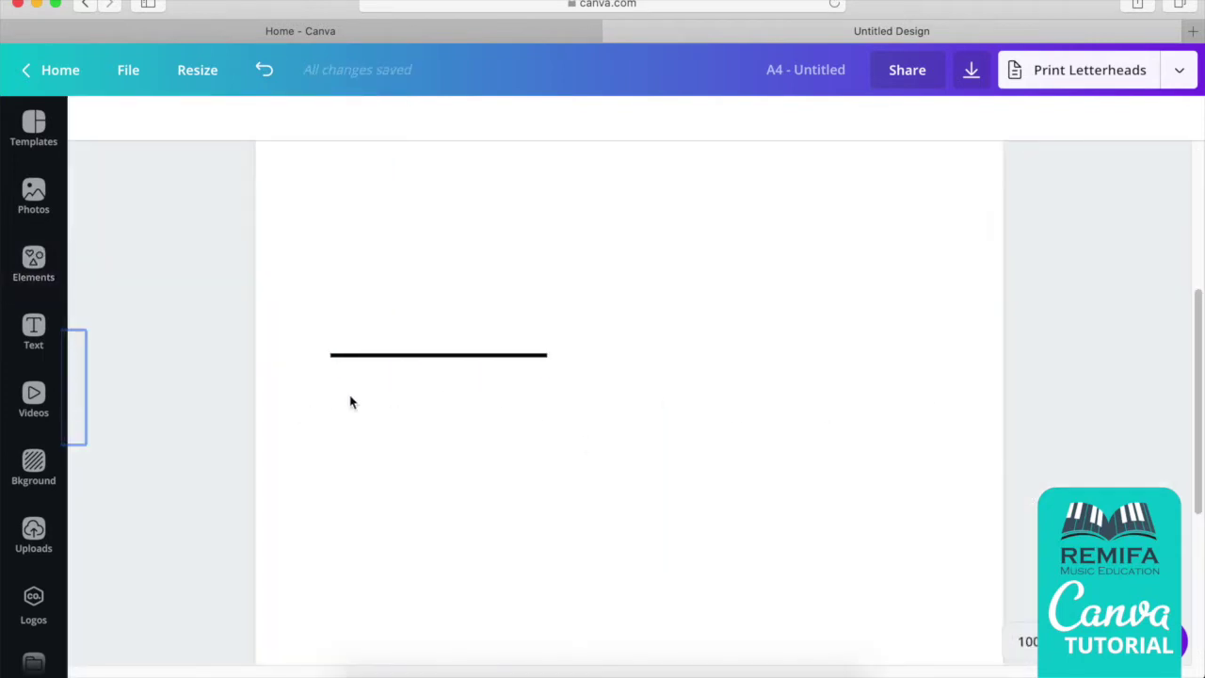
pyautogui.moveTo(377, 358); pyautogui.dragTo(424, 322)
pyautogui.moveTo(590, 327); pyautogui.dragTo(863, 307)
pyautogui.scroll(5, 804, 392)
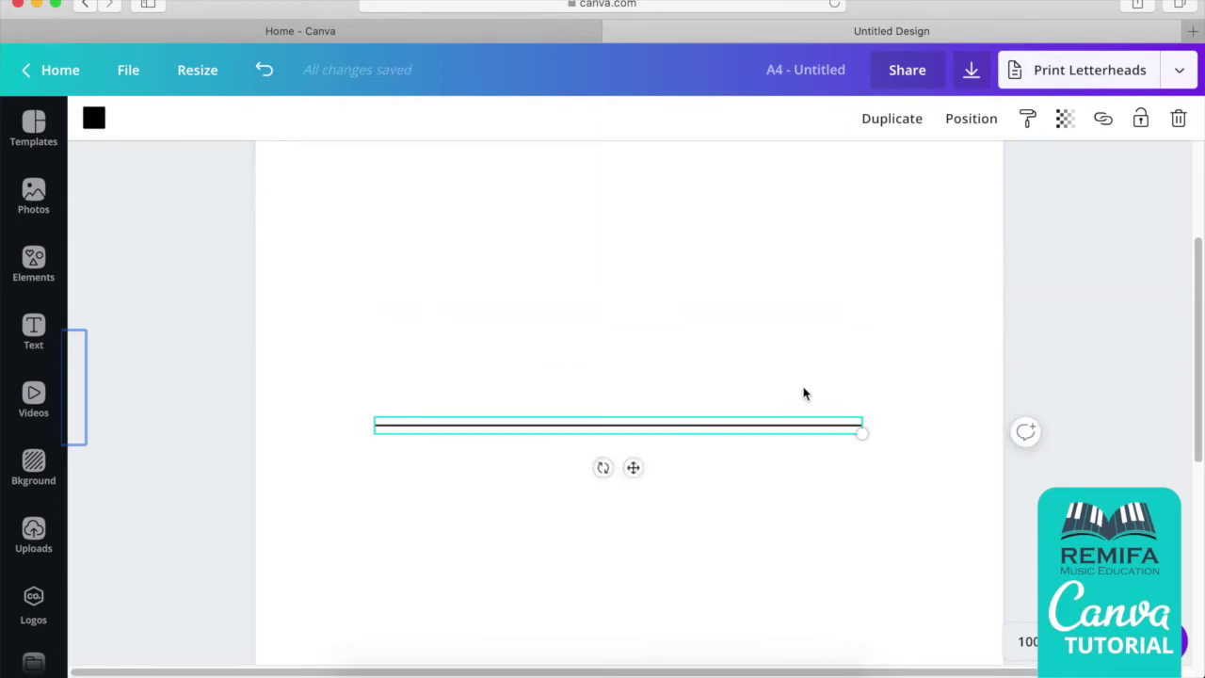
pyautogui.scroll(-4, 801, 404)
pyautogui.moveTo(867, 341); pyautogui.dragTo(909, 342)
pyautogui.moveTo(367, 343); pyautogui.dragTo(345, 344)
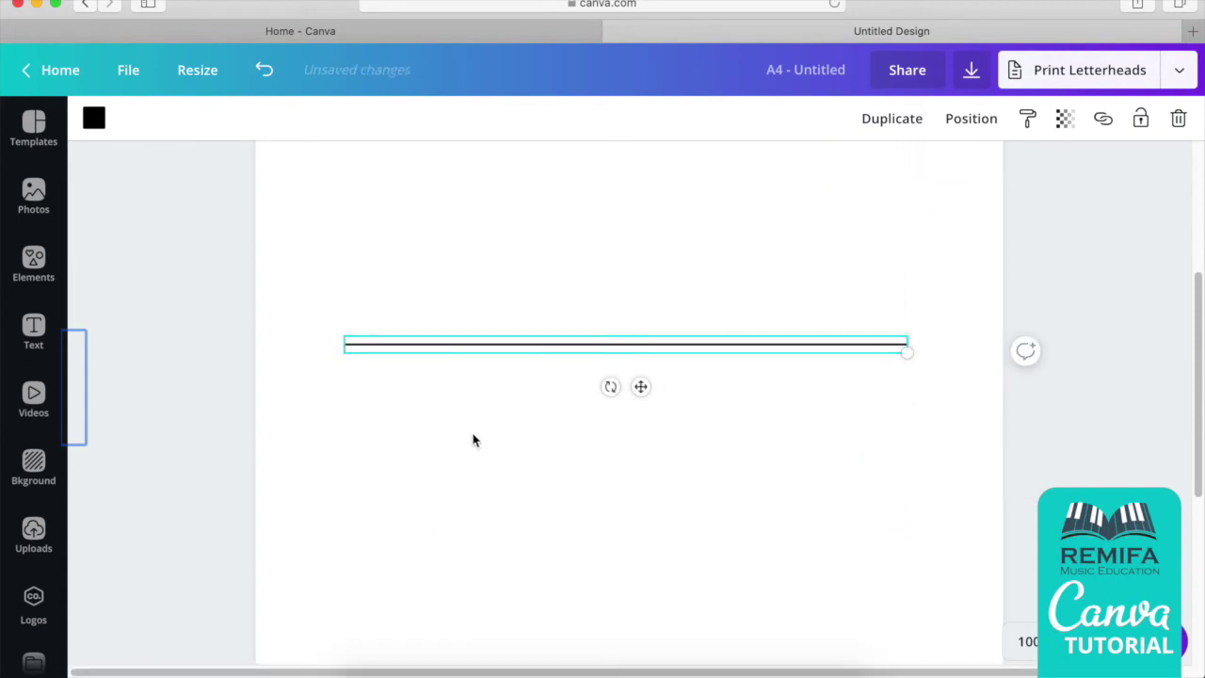
# Duplicate the long black line and place the copy directly below the original, aligned at both ends.
pyautogui.press('super+d')
pyautogui.moveTo(559, 367); pyautogui.dragTo(540, 363)
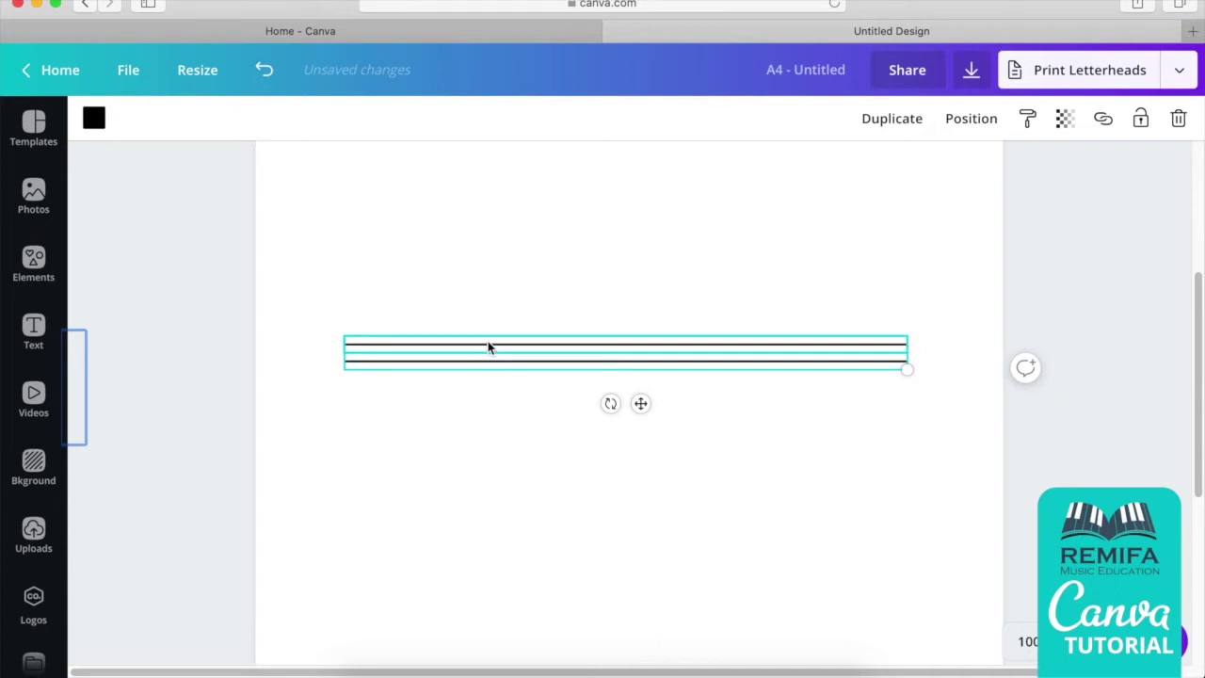
pyautogui.click(545, 425)
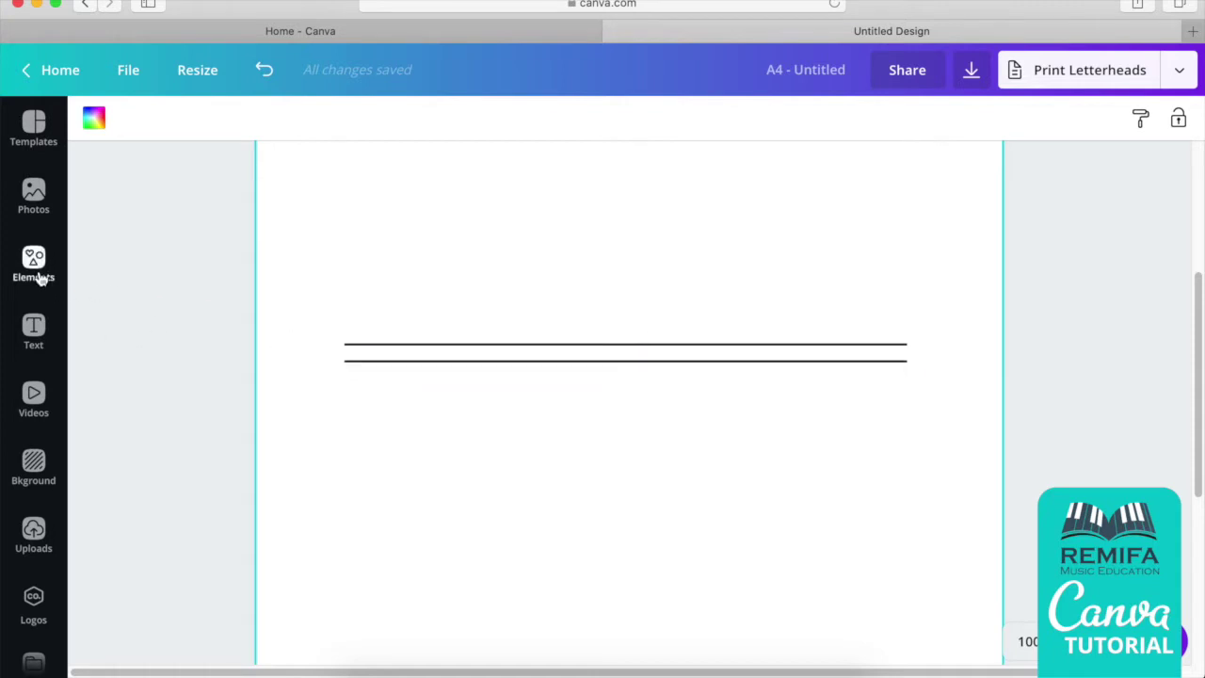
# Show the page margins.
pyautogui.click(138, 77)
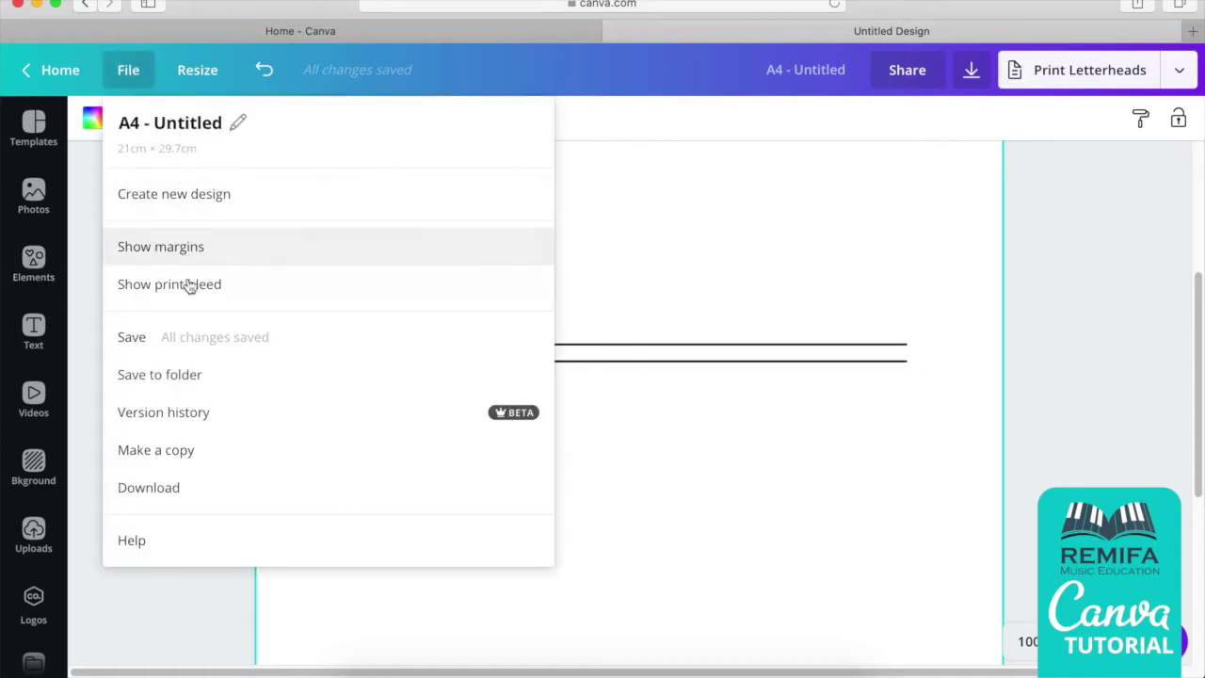
pyautogui.click(193, 248)
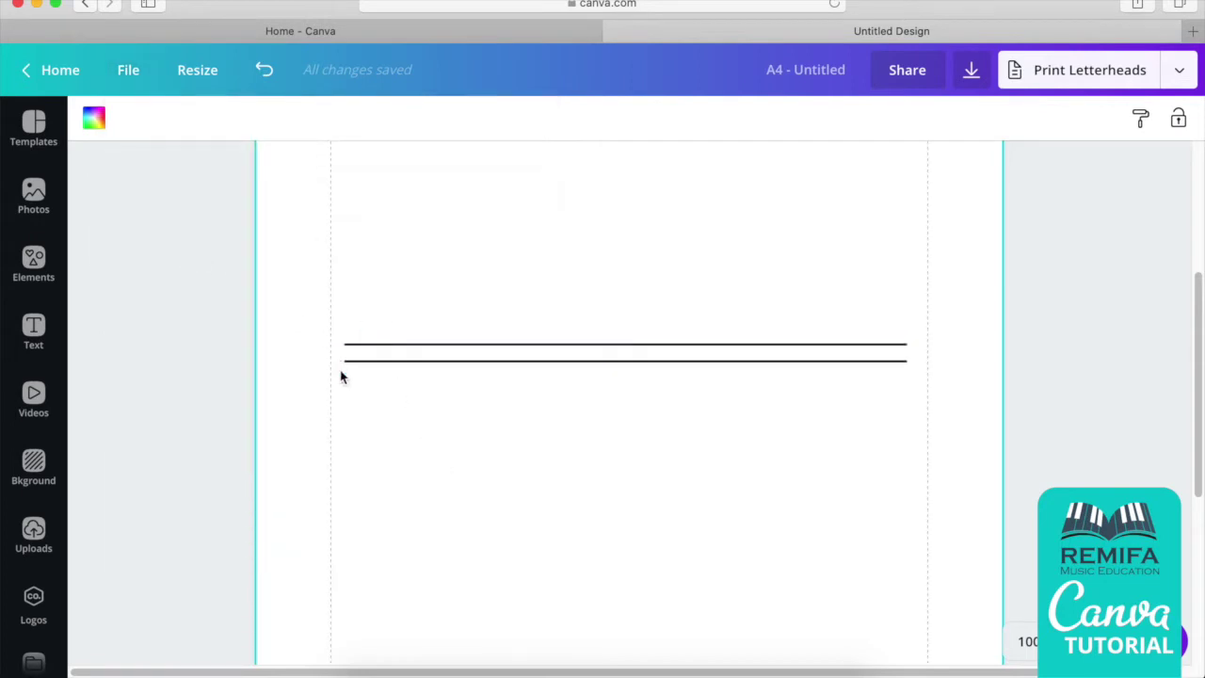
# Add a square from the recently used elements, shrink it, place it below the two lines and colour it red.
pyautogui.click(53, 255)
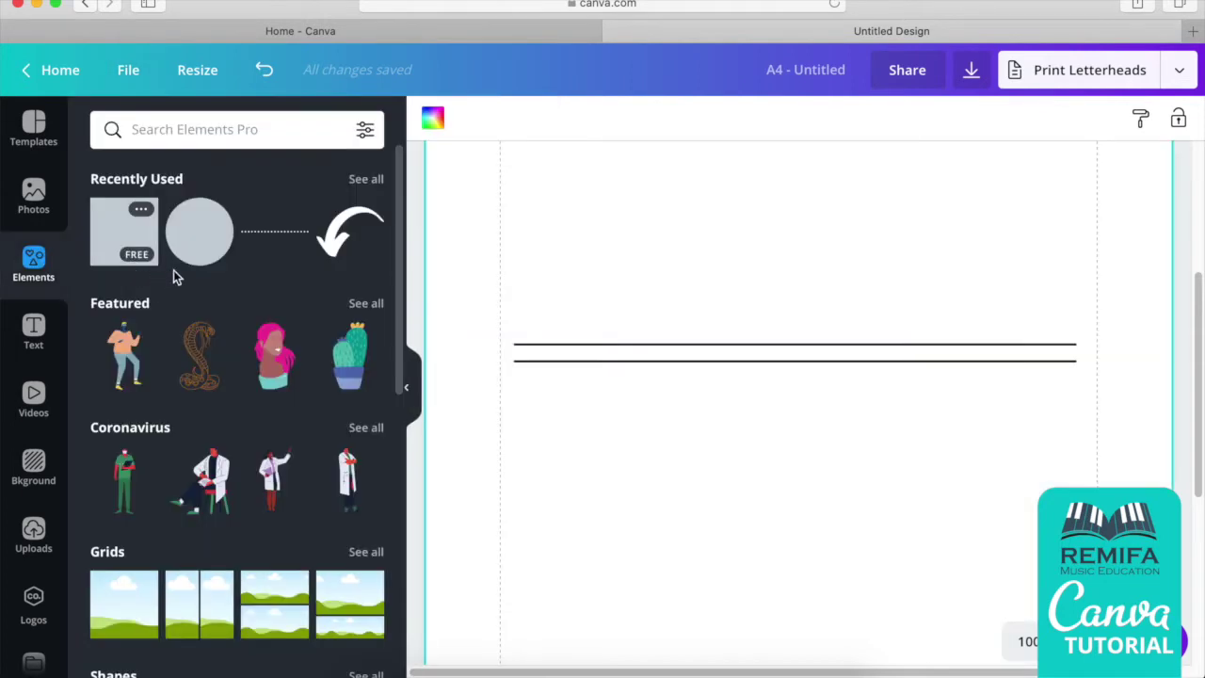
pyautogui.moveTo(123, 230); pyautogui.dragTo(394, 249)
pyautogui.click(124, 231)
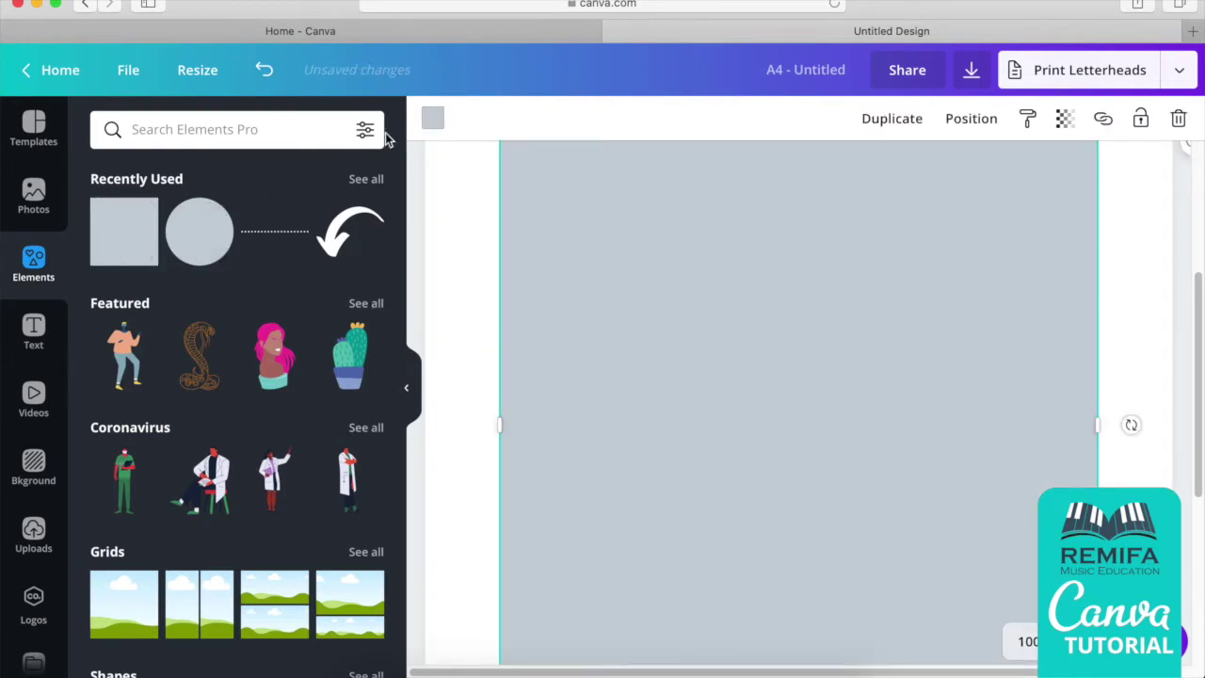
pyautogui.scroll(1, 530, 232)
pyautogui.moveTo(518, 197); pyautogui.dragTo(637, 336)
pyautogui.moveTo(616, 272); pyautogui.dragTo(882, 538)
pyautogui.click(433, 117)
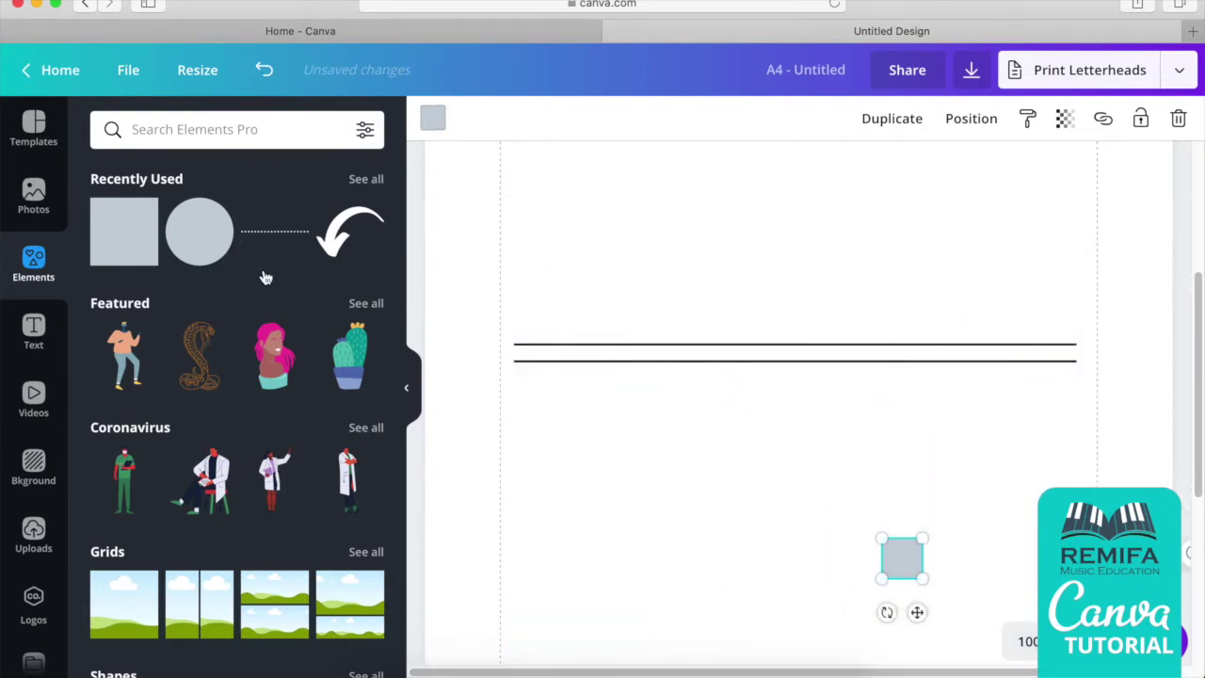
pyautogui.click(109, 542)
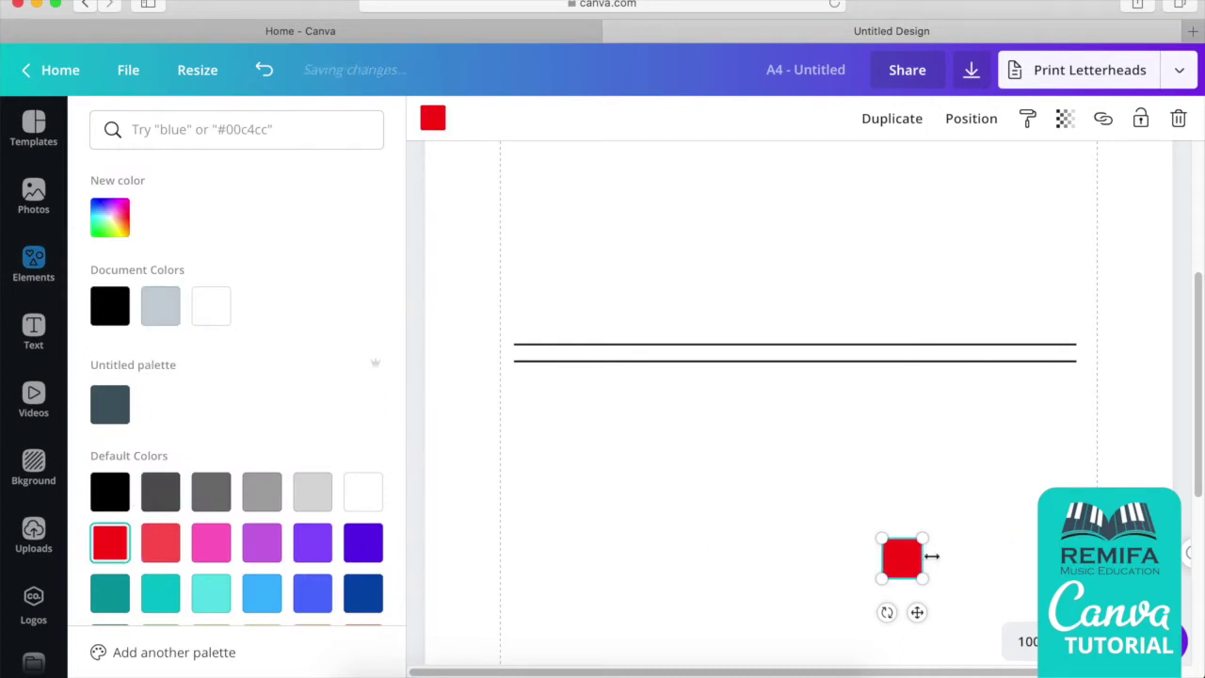
# Shrink the red square further and place it directly beneath the lower line, near the lines' left end.
pyautogui.moveTo(912, 558); pyautogui.dragTo(573, 369)
pyautogui.click(581, 362)
pyautogui.click(559, 376)
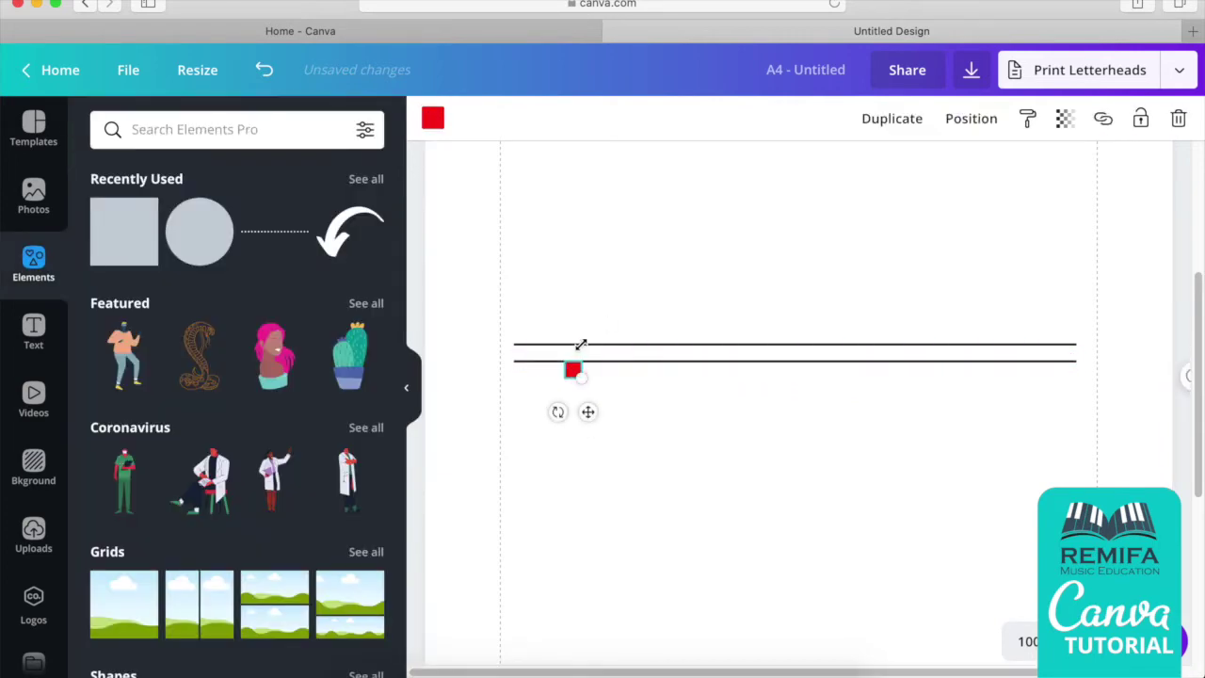
# Duplicate the lower line and place the copy directly beneath the red square.
pyautogui.click(621, 362)
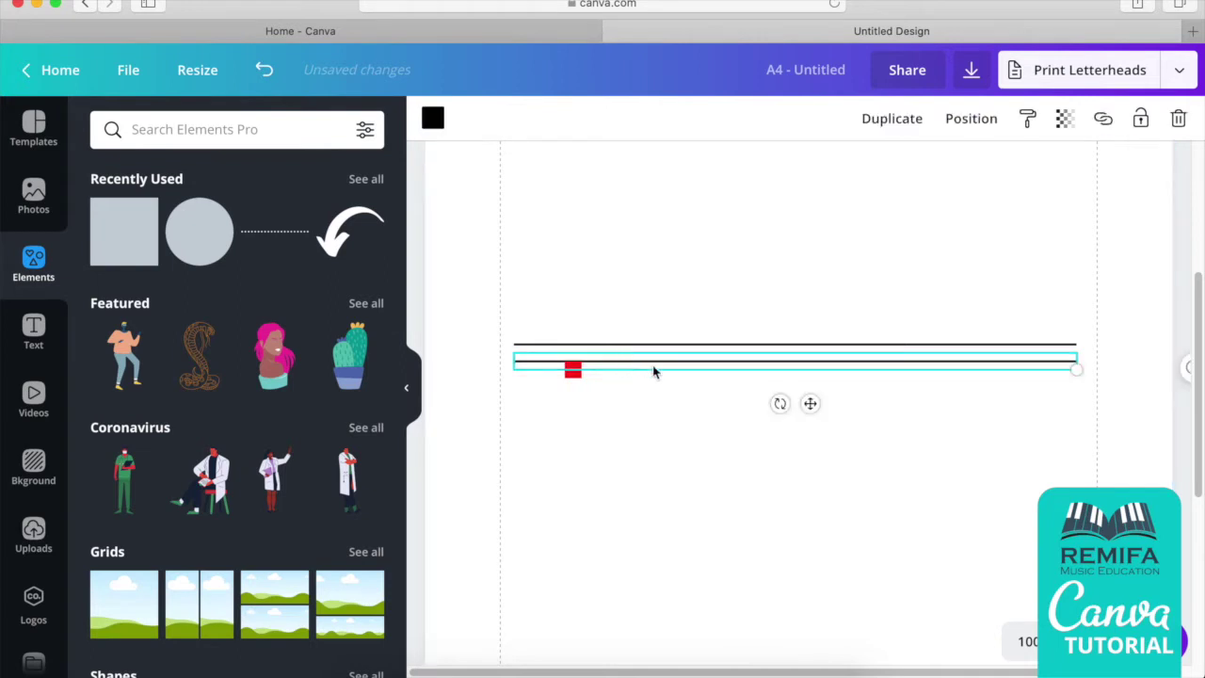
pyautogui.press('super+d')
pyautogui.moveTo(662, 380); pyautogui.dragTo(636, 375)
# Move the three lines together to the left page margin and delete the red square.
pyautogui.moveTo(634, 258); pyautogui.dragTo(603, 406)
pyautogui.moveTo(663, 361); pyautogui.dragTo(650, 355)
pyautogui.click(665, 276)
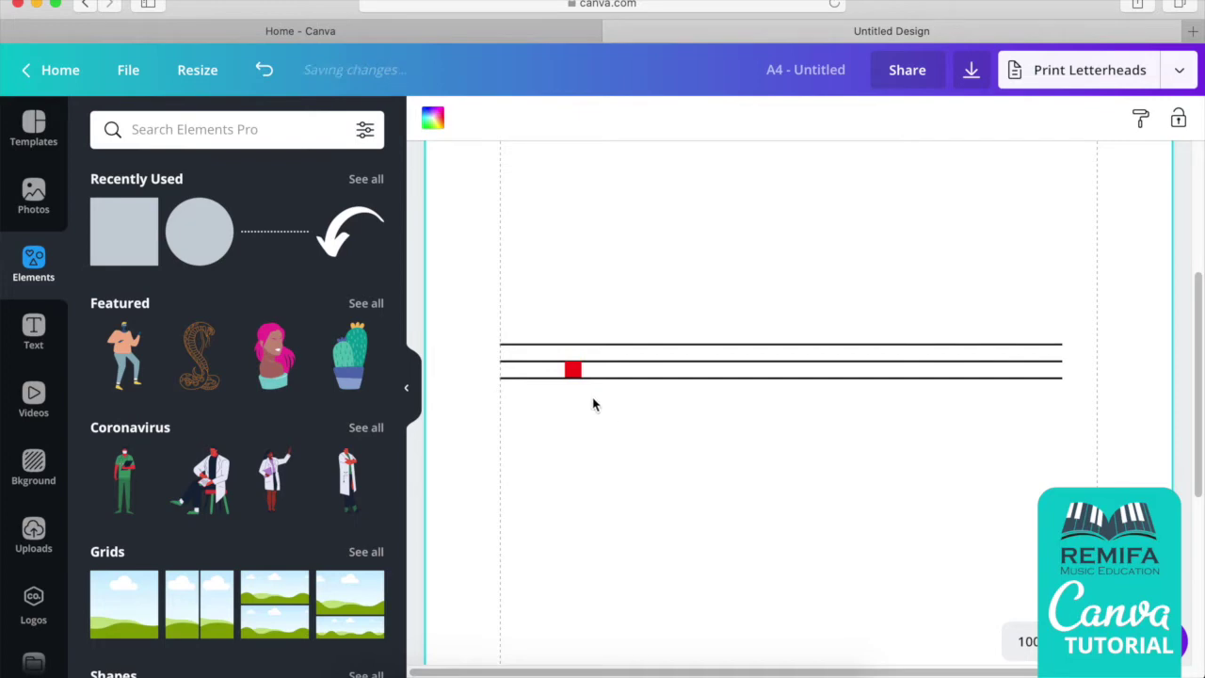
pyautogui.click(573, 370)
pyautogui.press('Delete')
# Duplicate the three lines, place the copies below to form five evenly spaced lines, and delete the overlapping extra line.
pyautogui.moveTo(499, 416); pyautogui.dragTo(1081, 336)
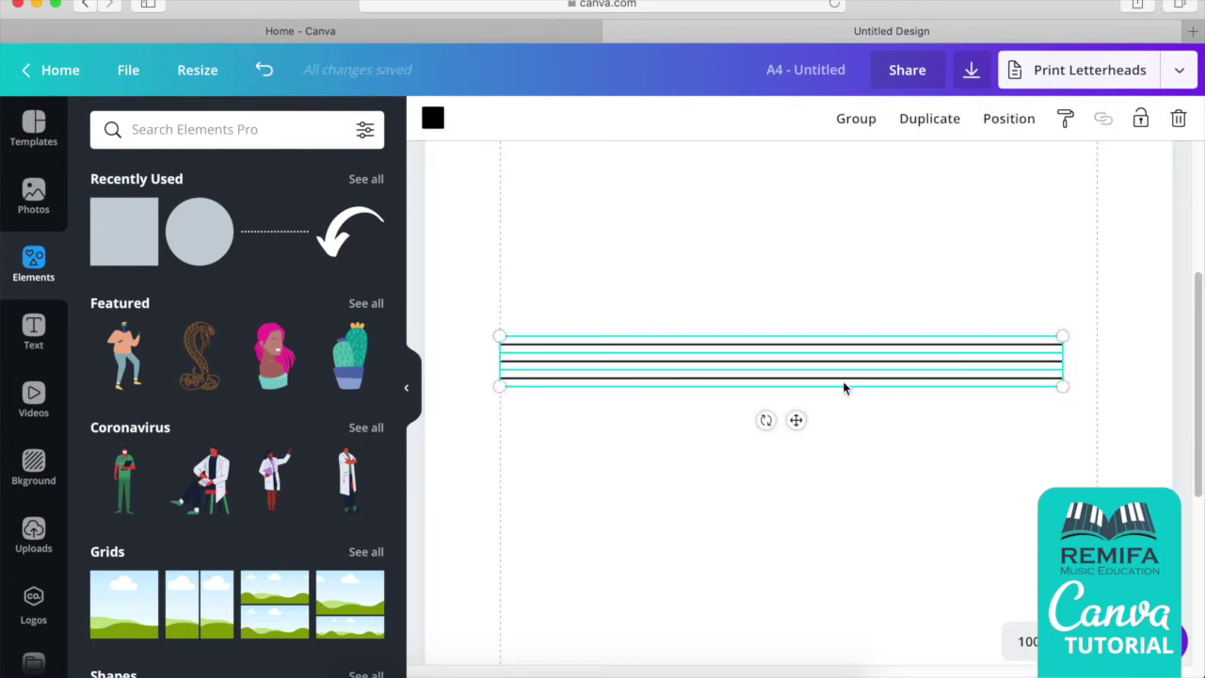
pyautogui.press('super+d')
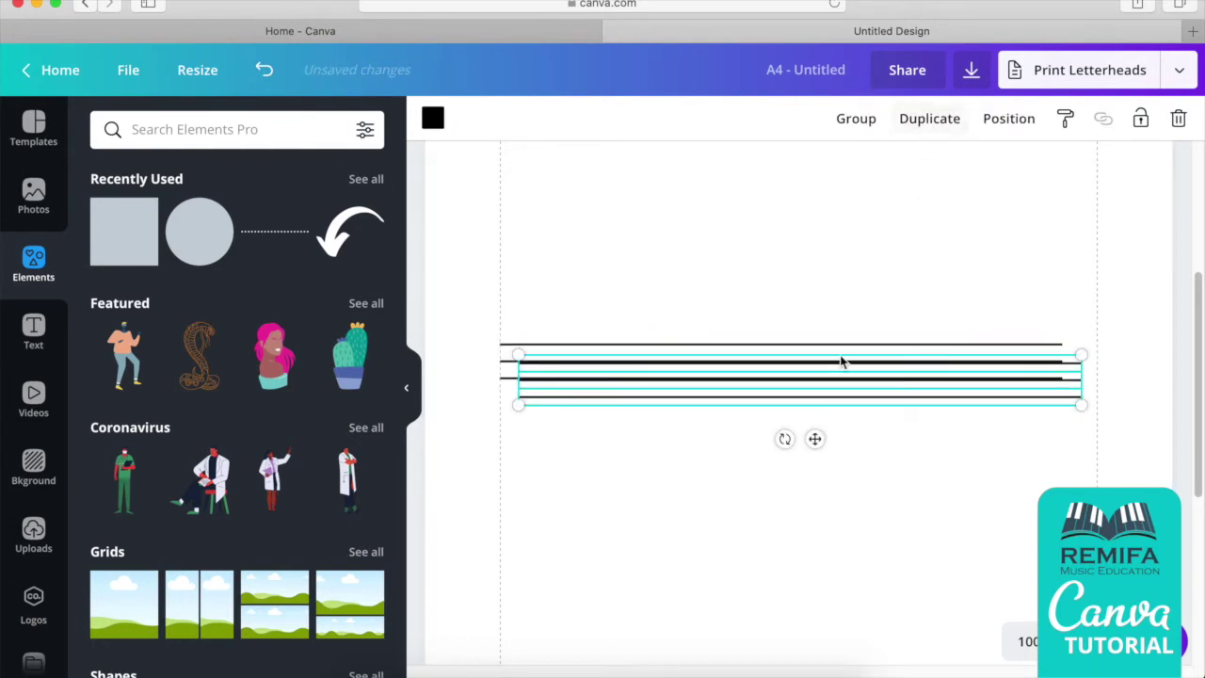
pyautogui.moveTo(788, 382)
pyautogui.mouseDown()
pyautogui.moveTo(778, 404)
pyautogui.moveTo(768, 393)
pyautogui.mouseUp()
pyautogui.click(669, 471)
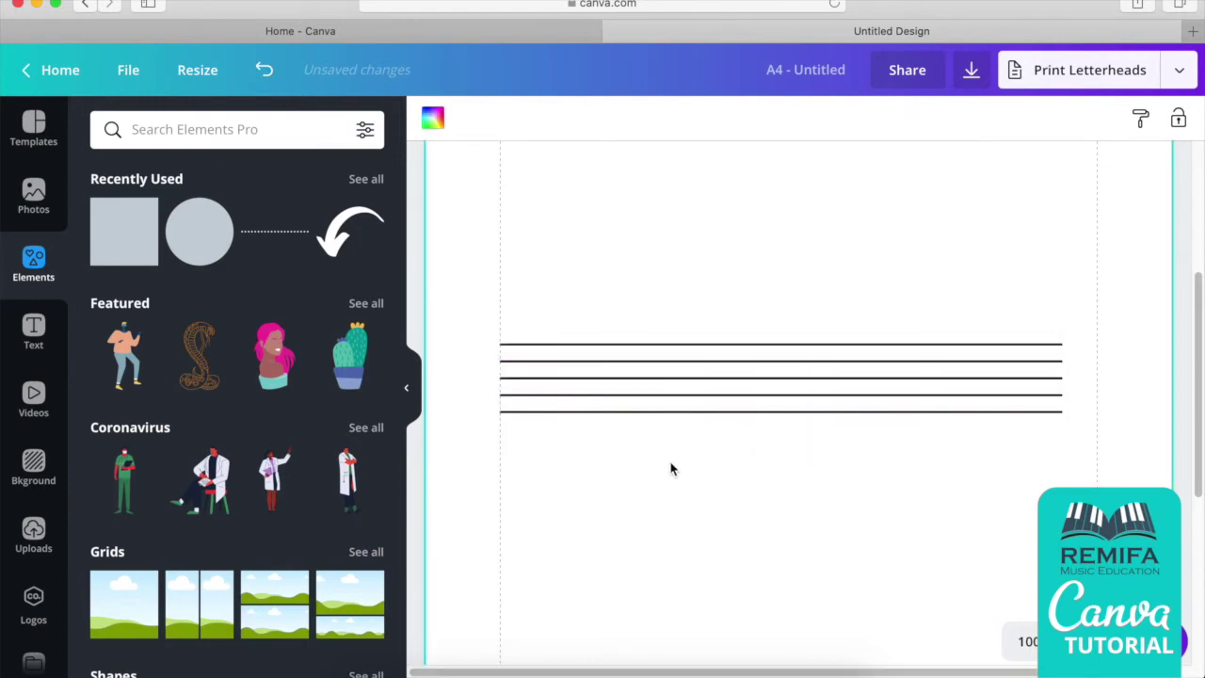
pyautogui.click(565, 383)
pyautogui.press('Delete')
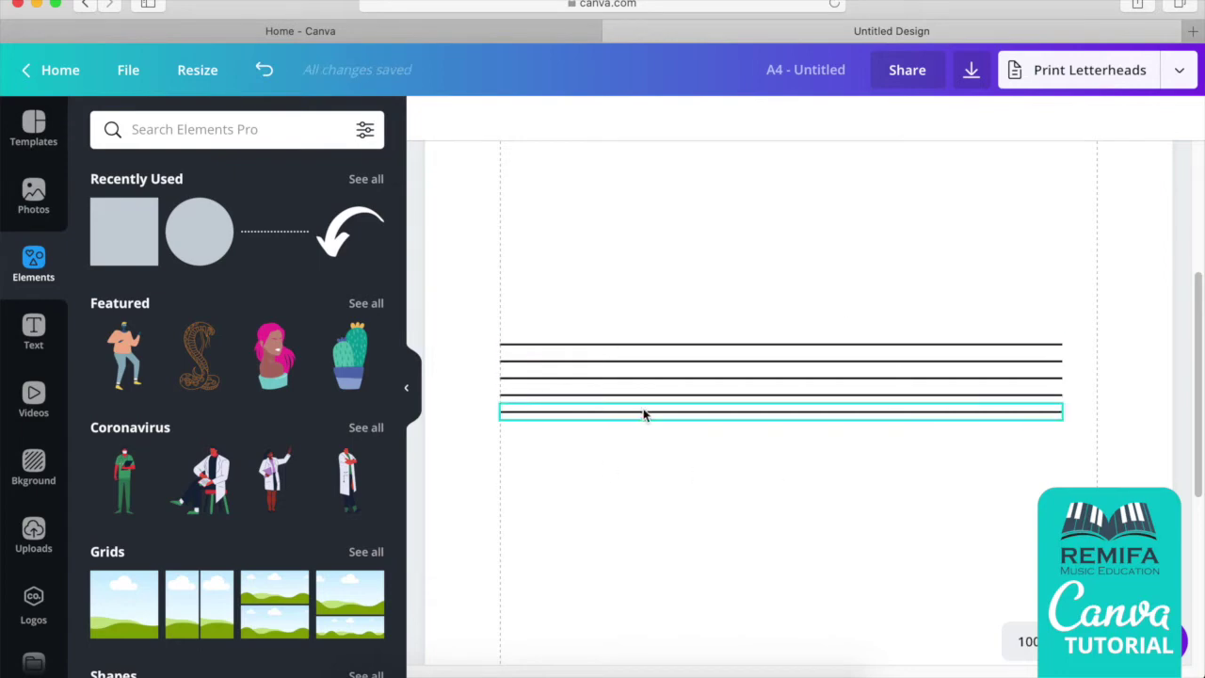
# Shrink the five lines together to about 7.5 wide and 1.1 high.
pyautogui.click(722, 347)
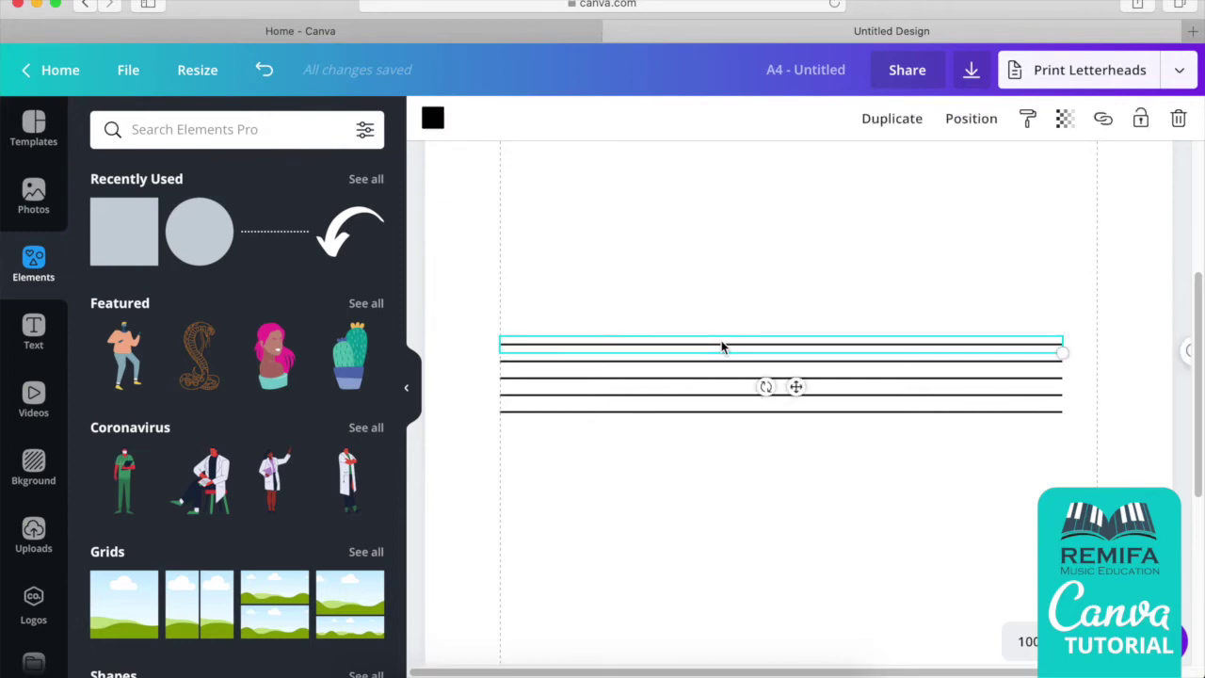
pyautogui.click(1123, 287)
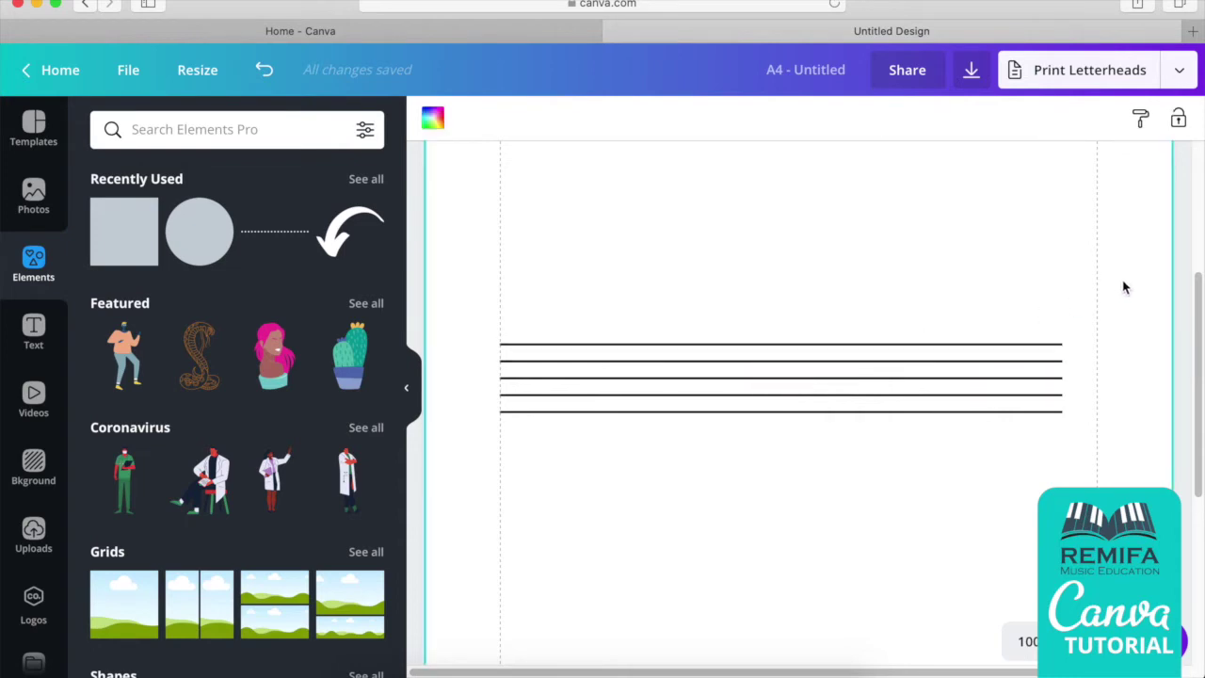
pyautogui.moveTo(471, 301); pyautogui.dragTo(776, 321)
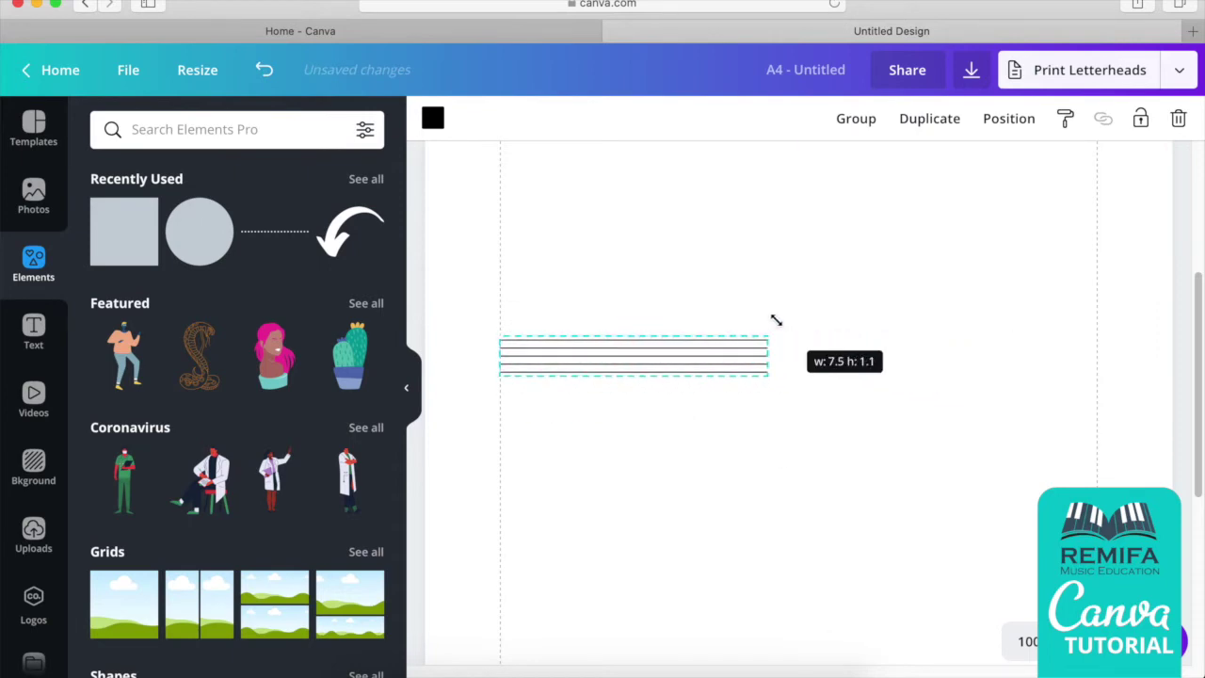
pyautogui.moveTo(775, 321); pyautogui.dragTo(783, 327)
pyautogui.click(781, 334)
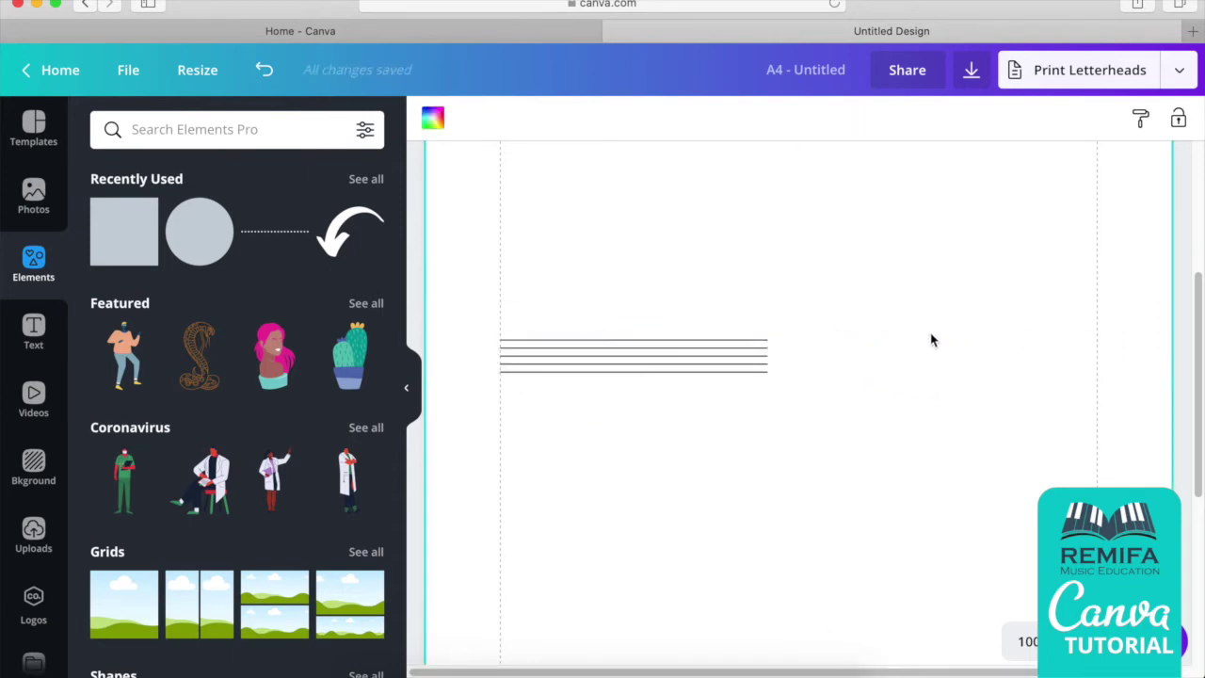
# Enlarge the five lines together proportionally until they span about three quarters of the width between the page margins.
pyautogui.click(744, 346)
pyautogui.click(1027, 636)
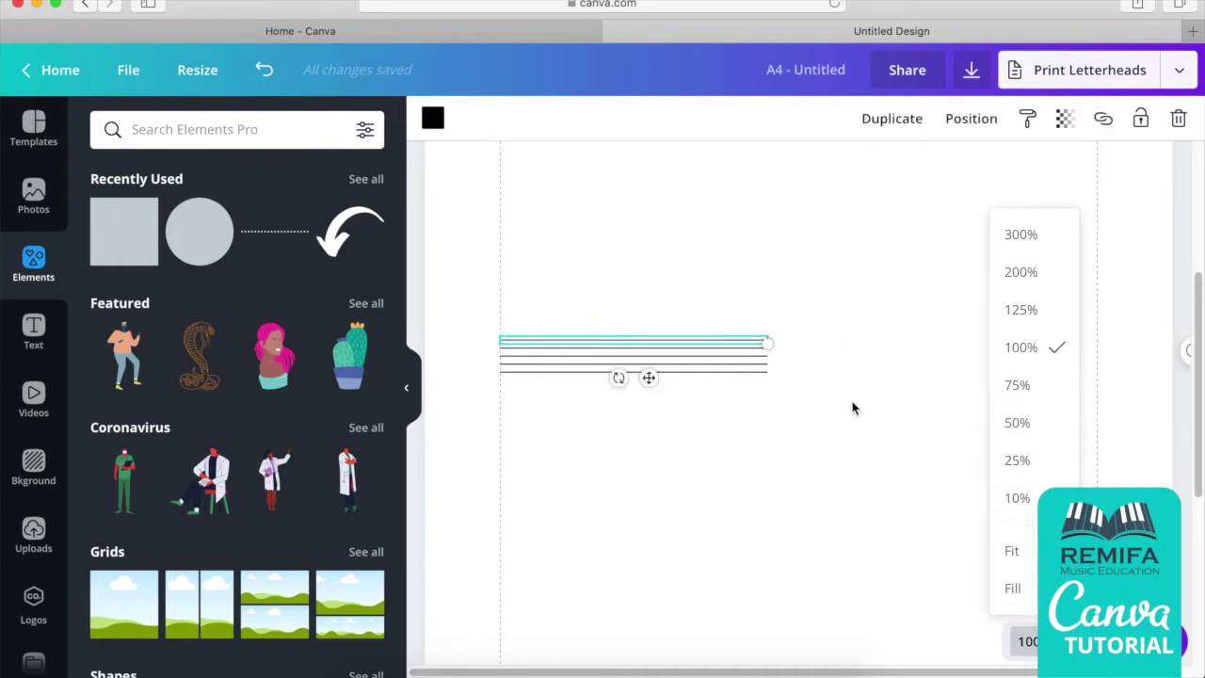
pyautogui.click(820, 311)
pyautogui.moveTo(828, 303); pyautogui.dragTo(508, 405)
pyautogui.moveTo(769, 381); pyautogui.dragTo(951, 475)
pyautogui.click(847, 539)
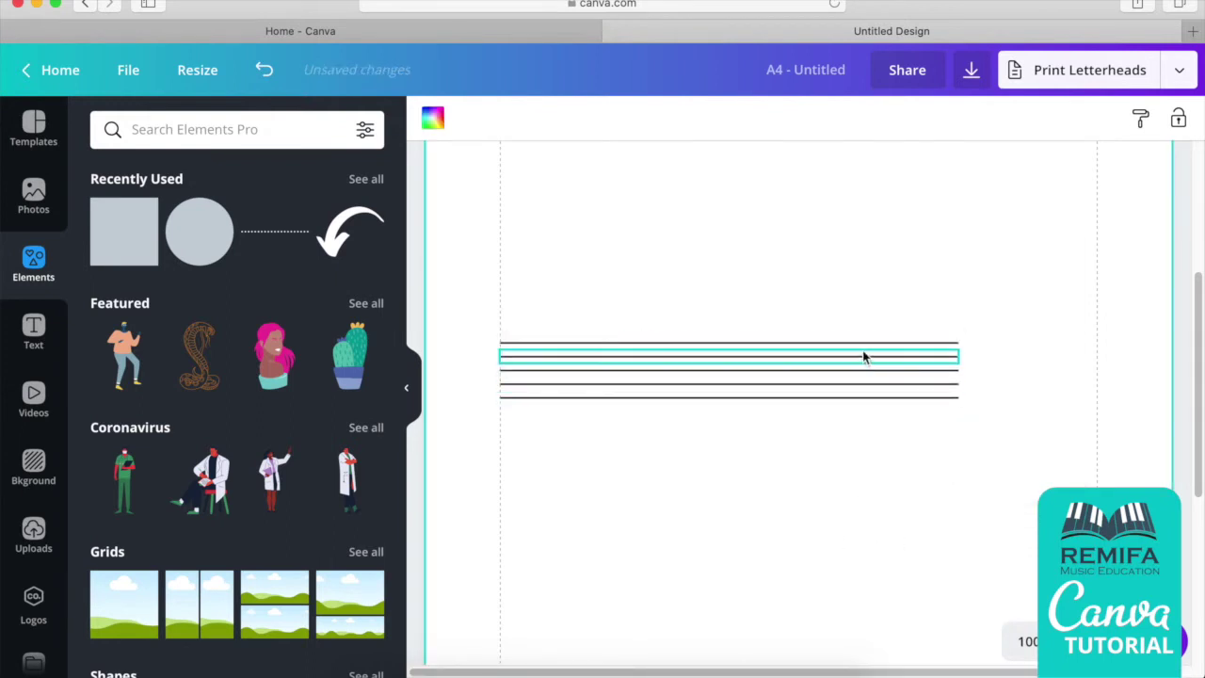
# Duplicate the staff's top line, move the copy below the staff and shorten it to about the staff's height.
pyautogui.click(862, 346)
pyautogui.moveTo(862, 351); pyautogui.dragTo(881, 369)
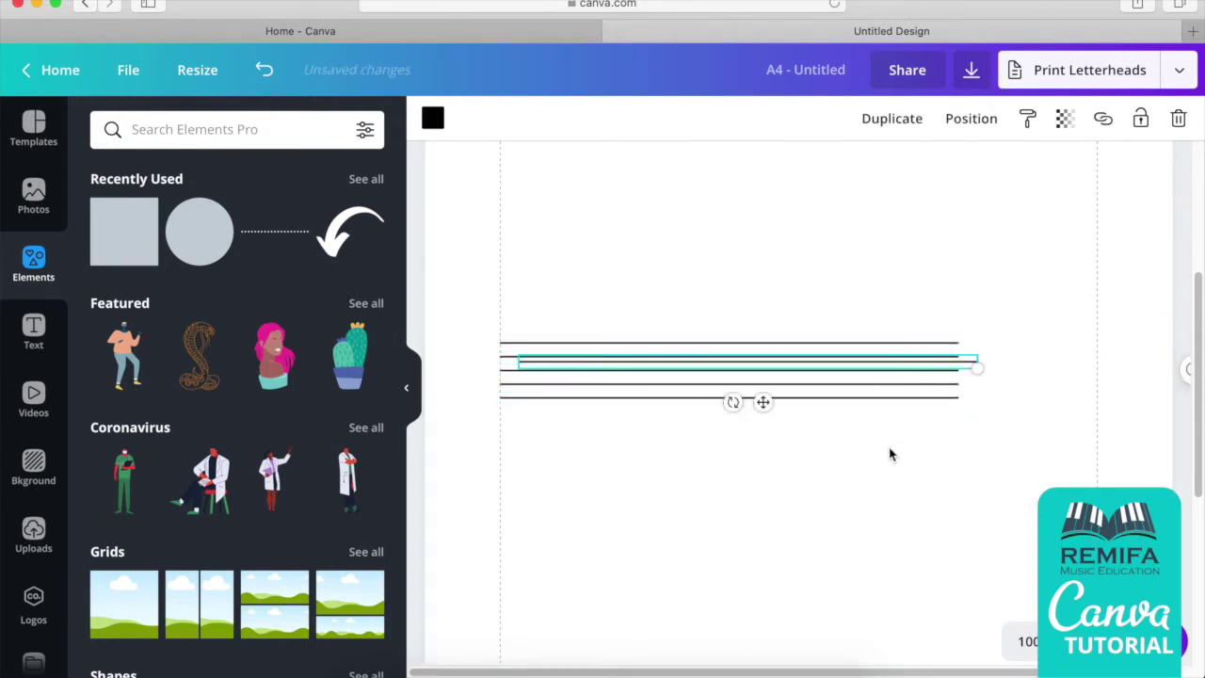
pyautogui.moveTo(966, 360); pyautogui.dragTo(958, 473)
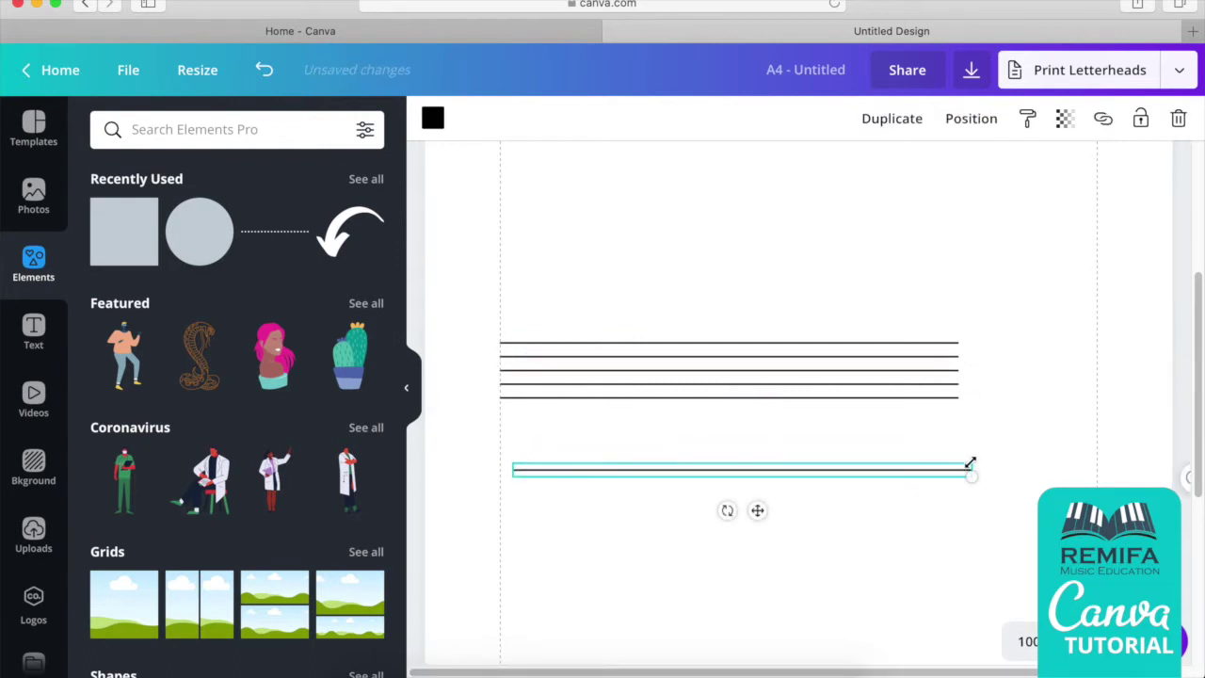
pyautogui.moveTo(971, 471); pyautogui.dragTo(566, 471)
# Rotate the short line to vertical and place it across the staff near its right end.
pyautogui.moveTo(521, 509); pyautogui.dragTo(948, 372)
pyautogui.click(657, 476)
pyautogui.click(921, 490)
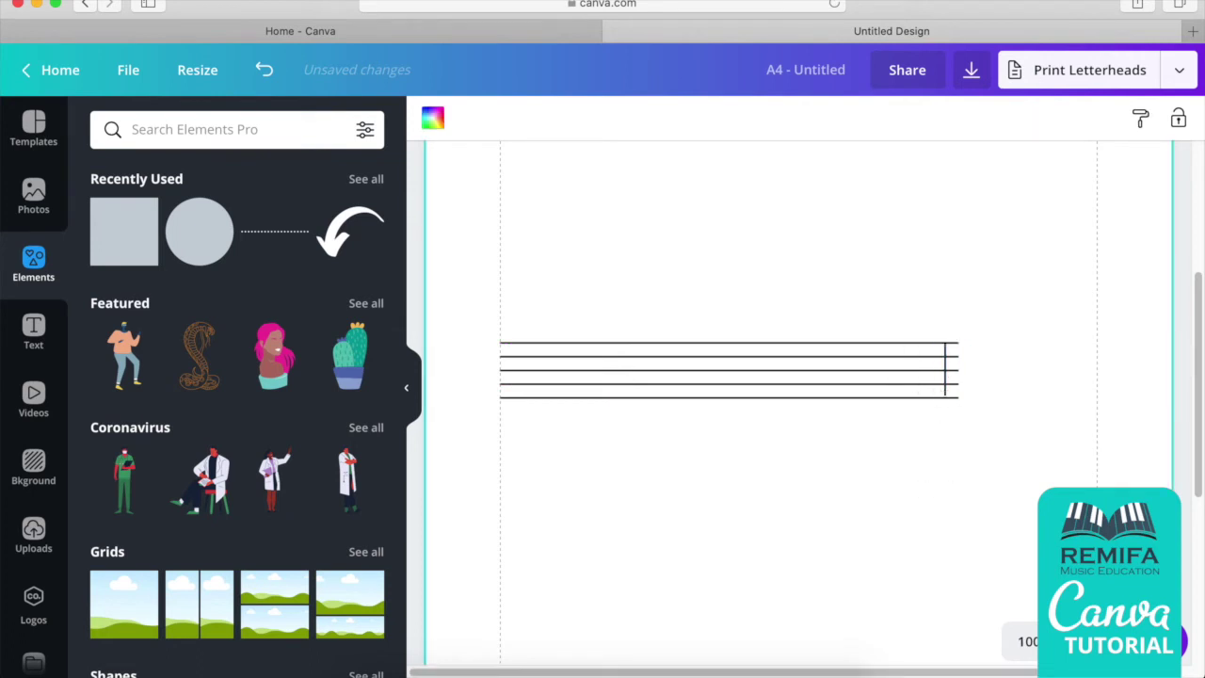
# Shift the vertical bar line closer to the staff's right end and lengthen it to about 1.5, down to the bottom line.
pyautogui.click(1025, 641)
pyautogui.click(1036, 274)
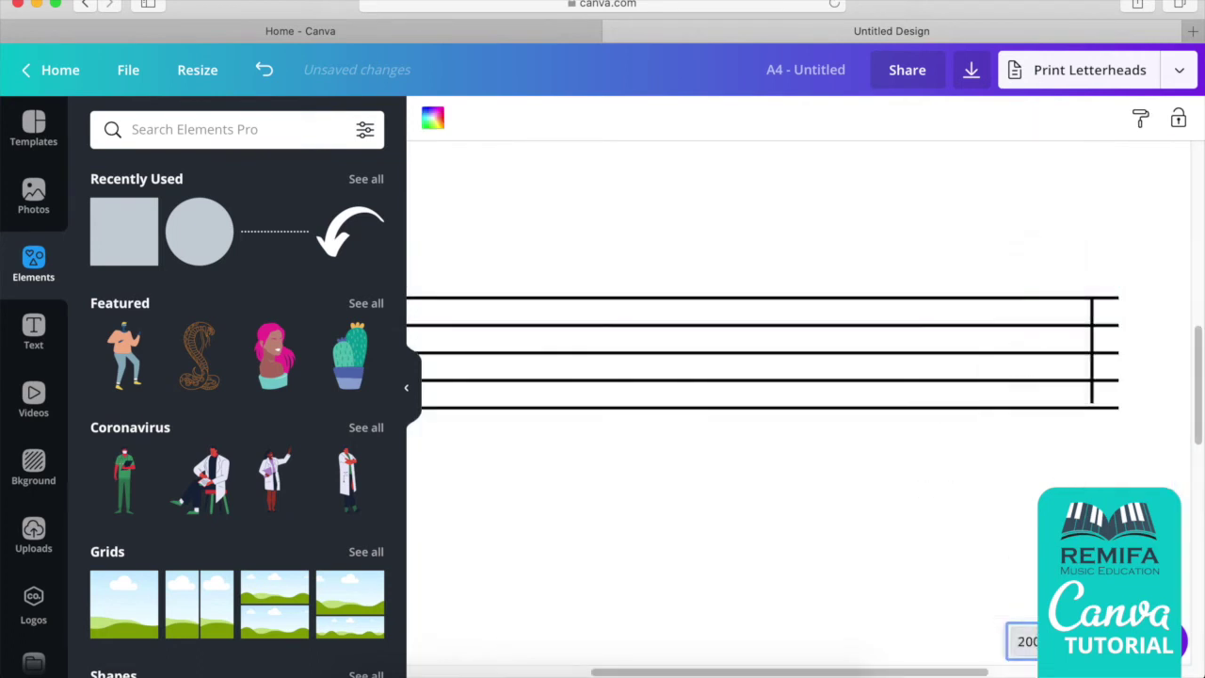
pyautogui.moveTo(909, 671); pyautogui.dragTo(967, 671)
pyautogui.click(991, 376)
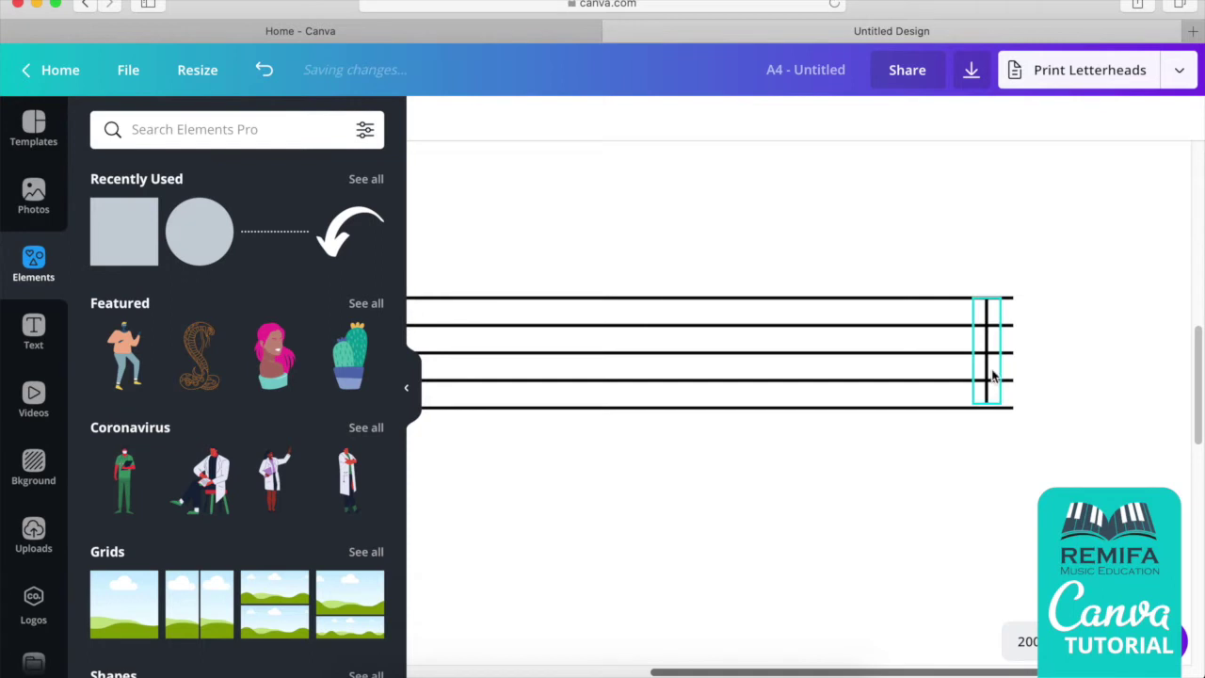
pyautogui.moveTo(989, 364); pyautogui.dragTo(996, 362)
pyautogui.click(1000, 404)
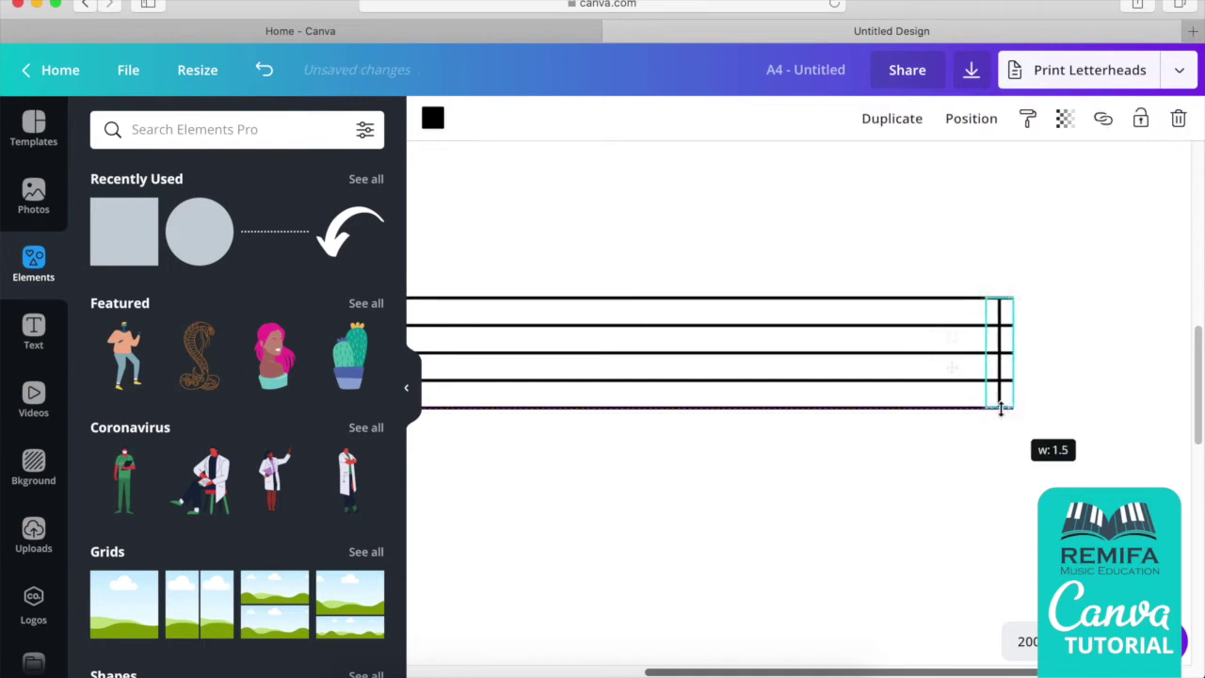
pyautogui.click(1014, 461)
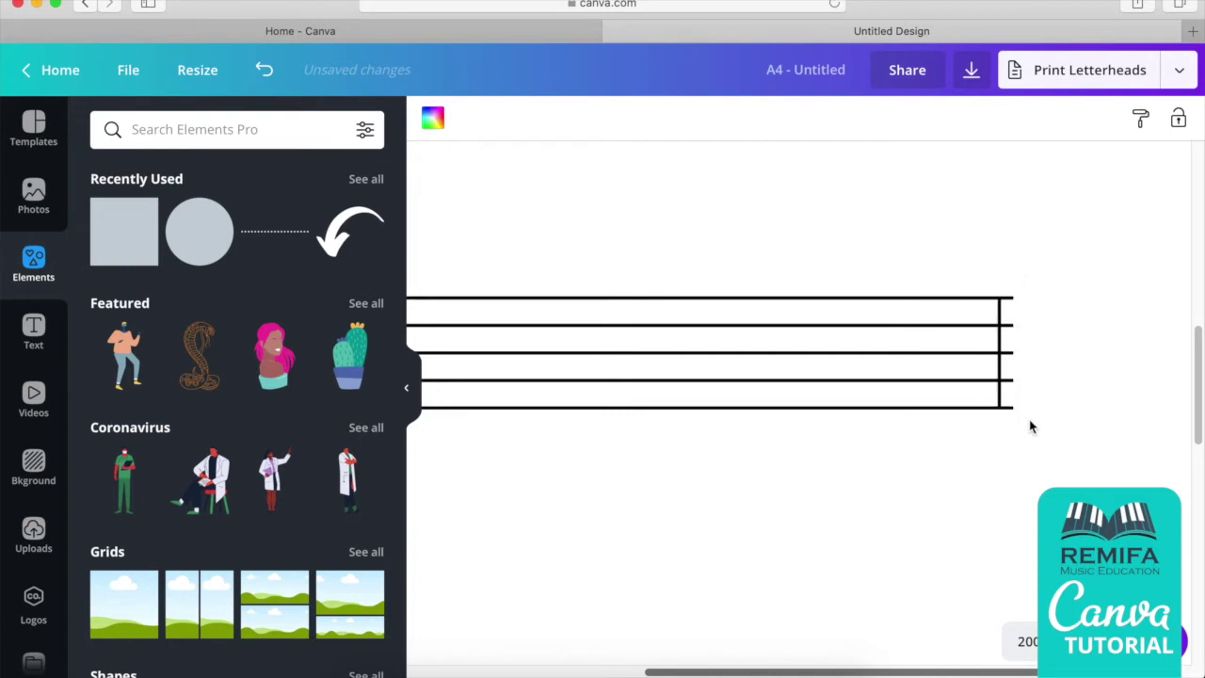
# Duplicate the bar line and place the copy at the right ends of the five staff lines.
pyautogui.click(1005, 363)
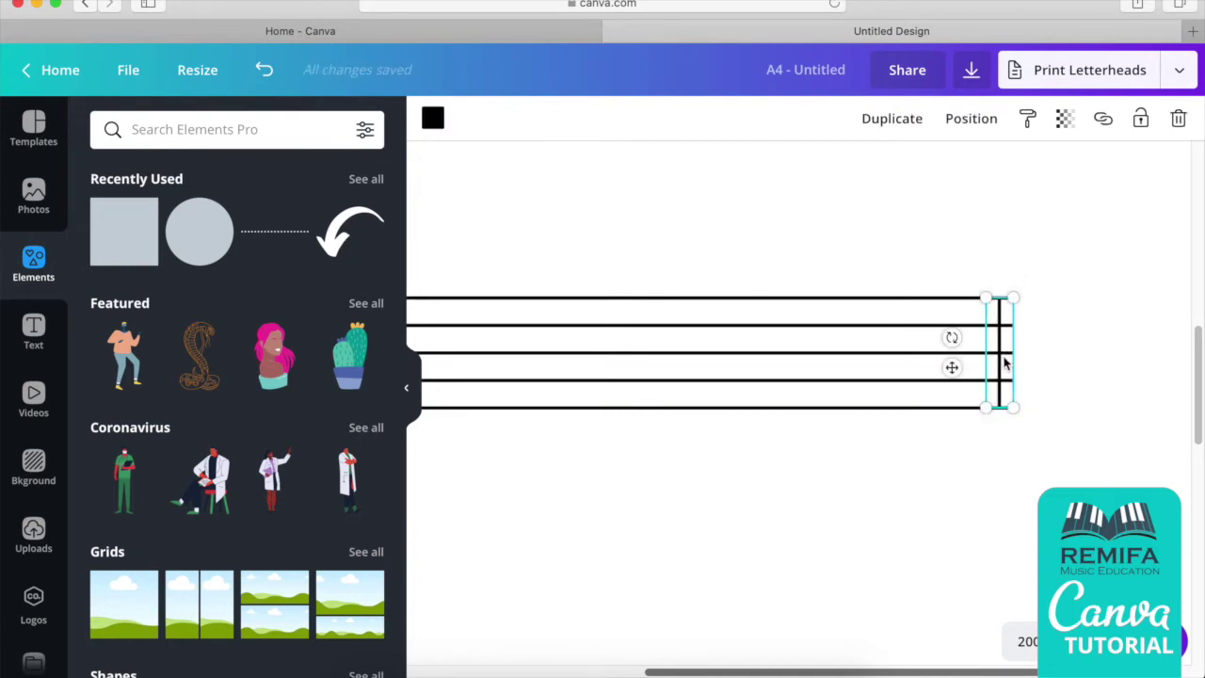
pyautogui.press('super+d')
pyautogui.moveTo(1040, 397); pyautogui.dragTo(1026, 361)
pyautogui.click(1093, 314)
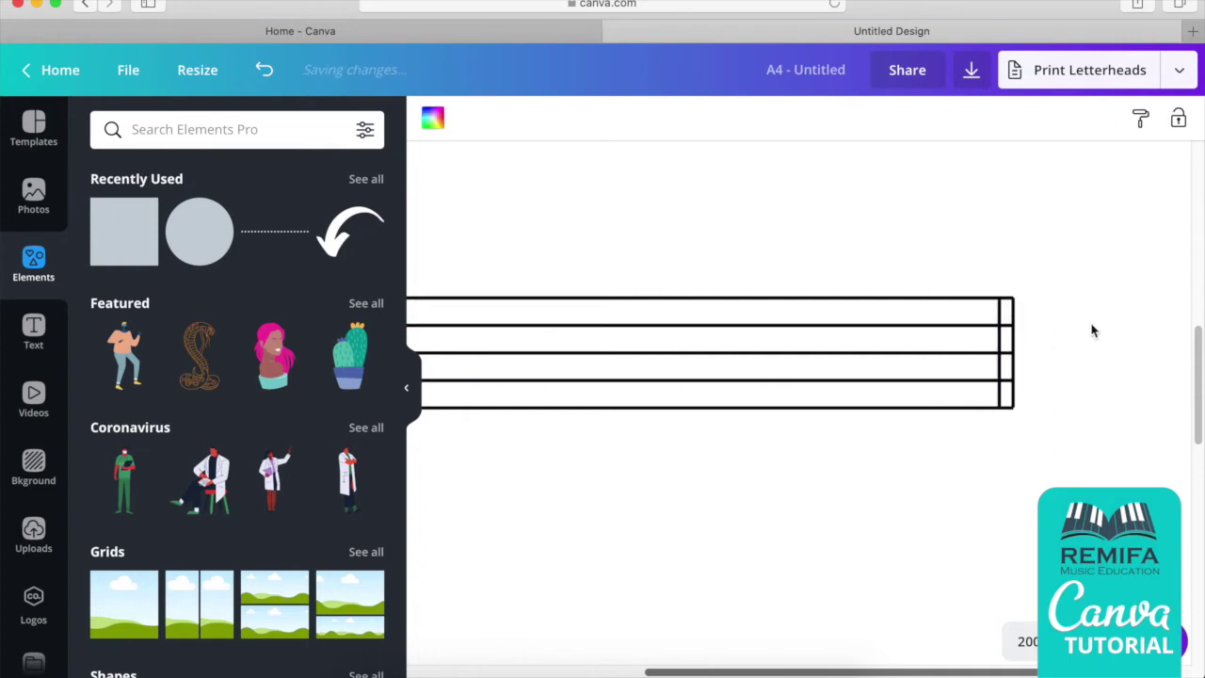
# Enlarge the outer bar line to thicken it, centre it on the staff lines' right ends and shorten it to the staff's height.
pyautogui.click(1022, 375)
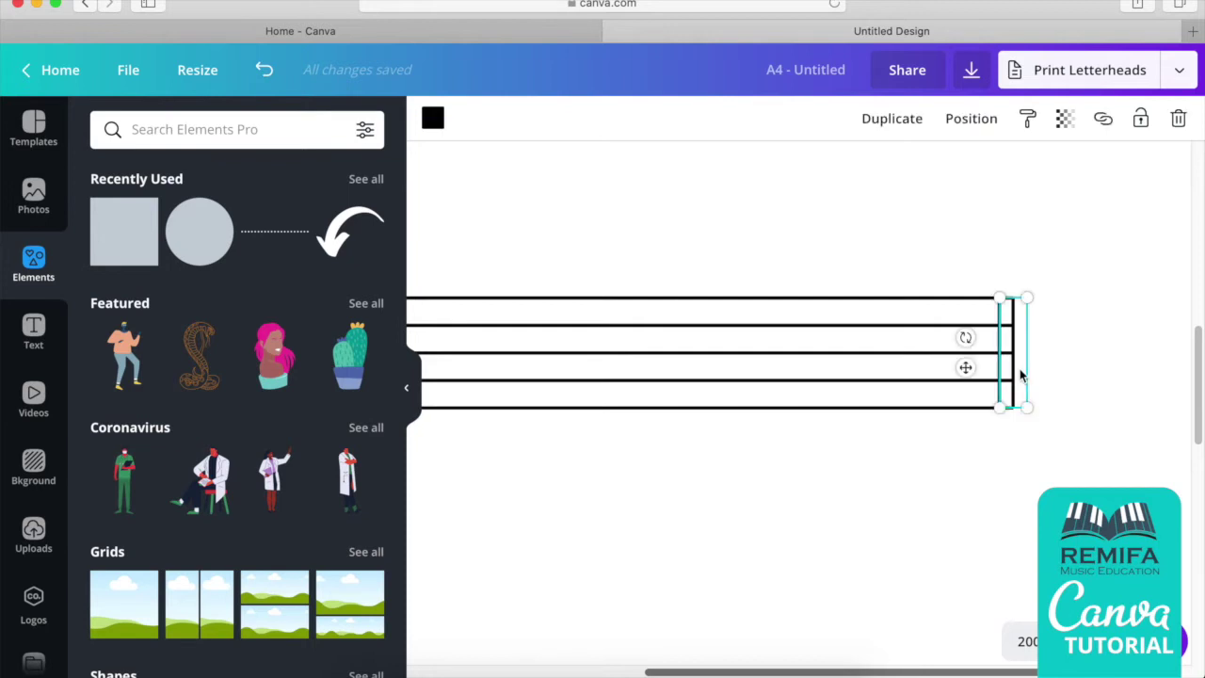
pyautogui.moveTo(1034, 424); pyautogui.dragTo(1075, 587)
pyautogui.moveTo(1022, 366); pyautogui.dragTo(1001, 365)
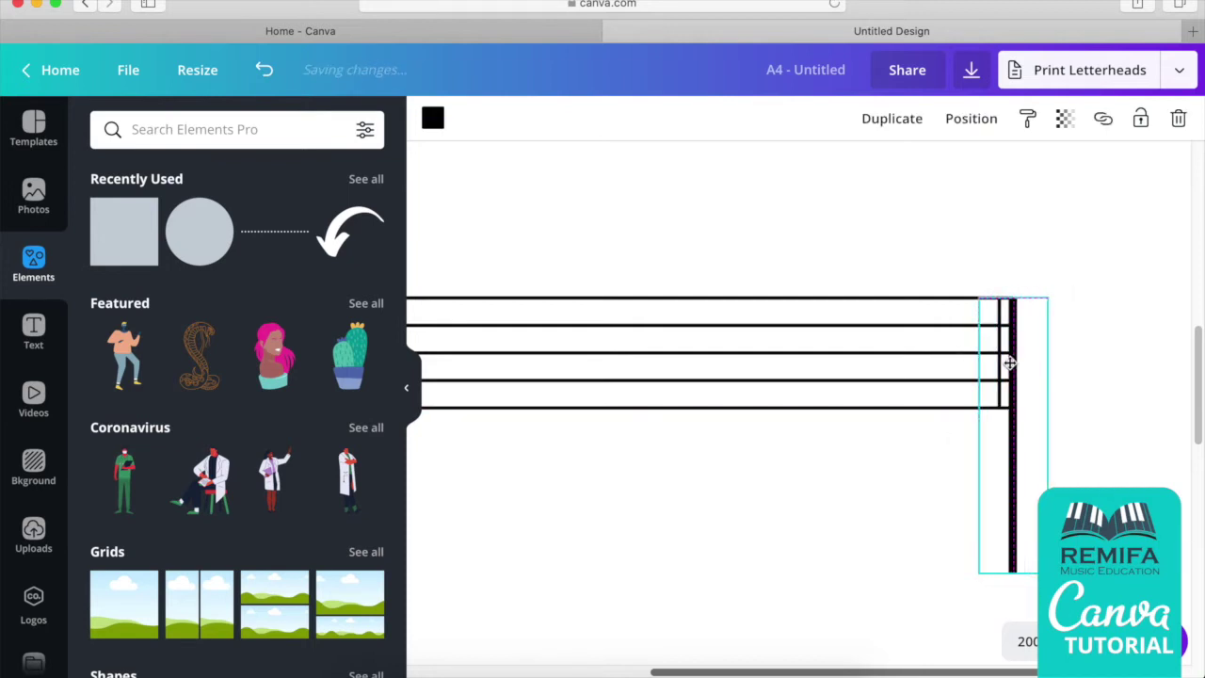
pyautogui.moveTo(1017, 564); pyautogui.dragTo(1017, 403)
pyautogui.press('Escape')
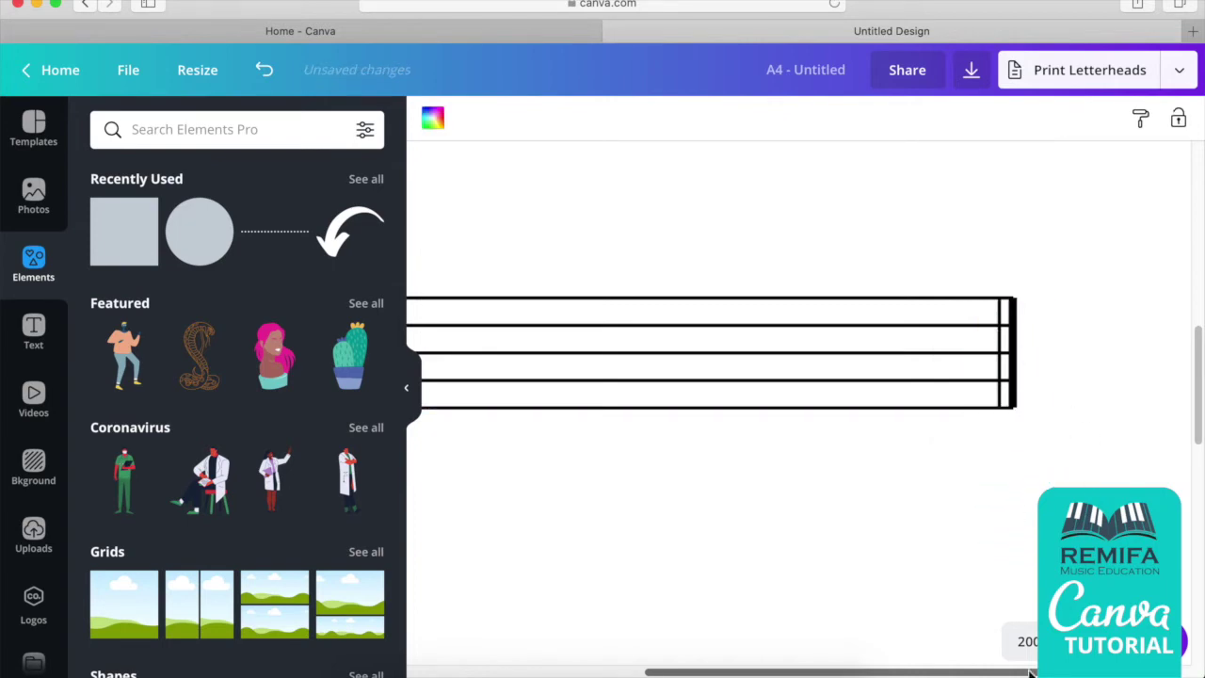
# Move the thick bar line slightly left so its outer edge sits flush with the ends of the staff lines.
pyautogui.click(1028, 641)
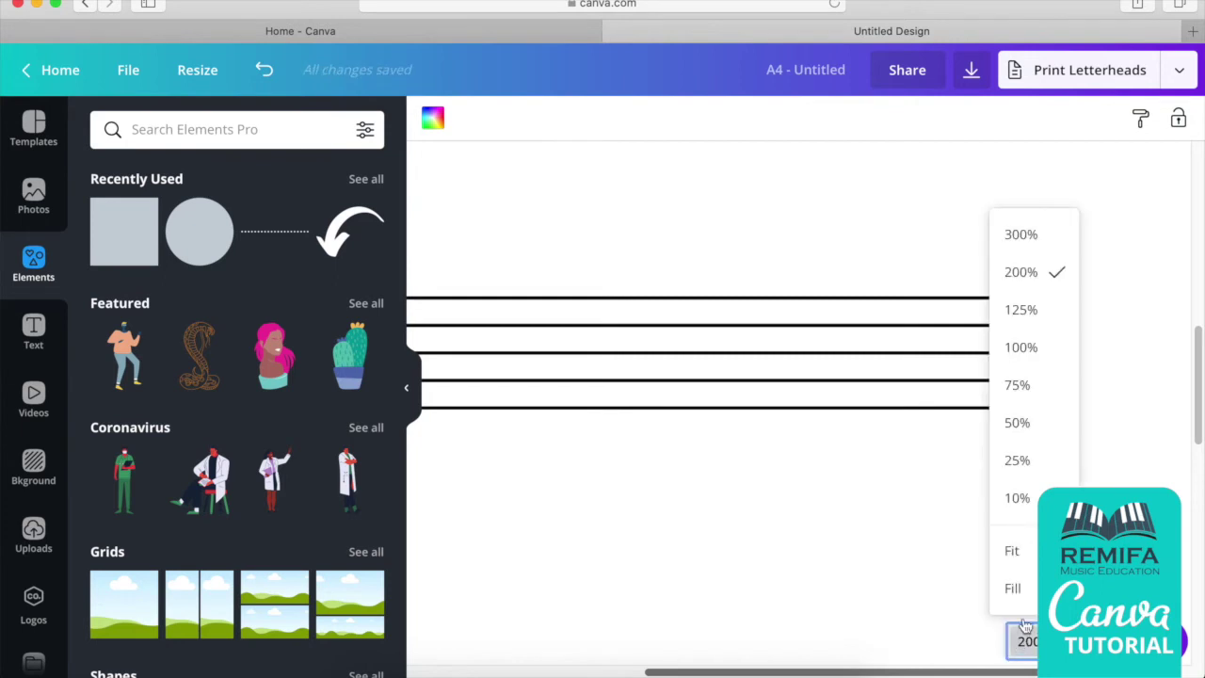
pyautogui.click(1035, 239)
pyautogui.moveTo(942, 673); pyautogui.dragTo(996, 673)
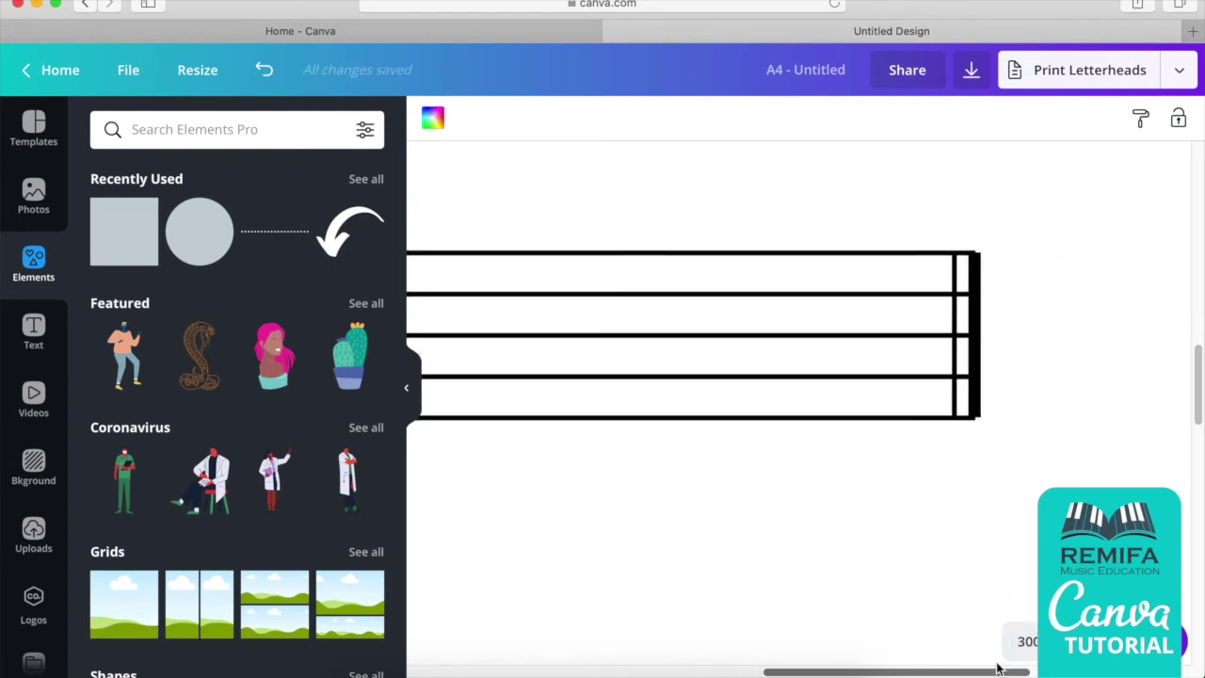
pyautogui.moveTo(979, 330); pyautogui.dragTo(973, 326)
pyautogui.click(1063, 483)
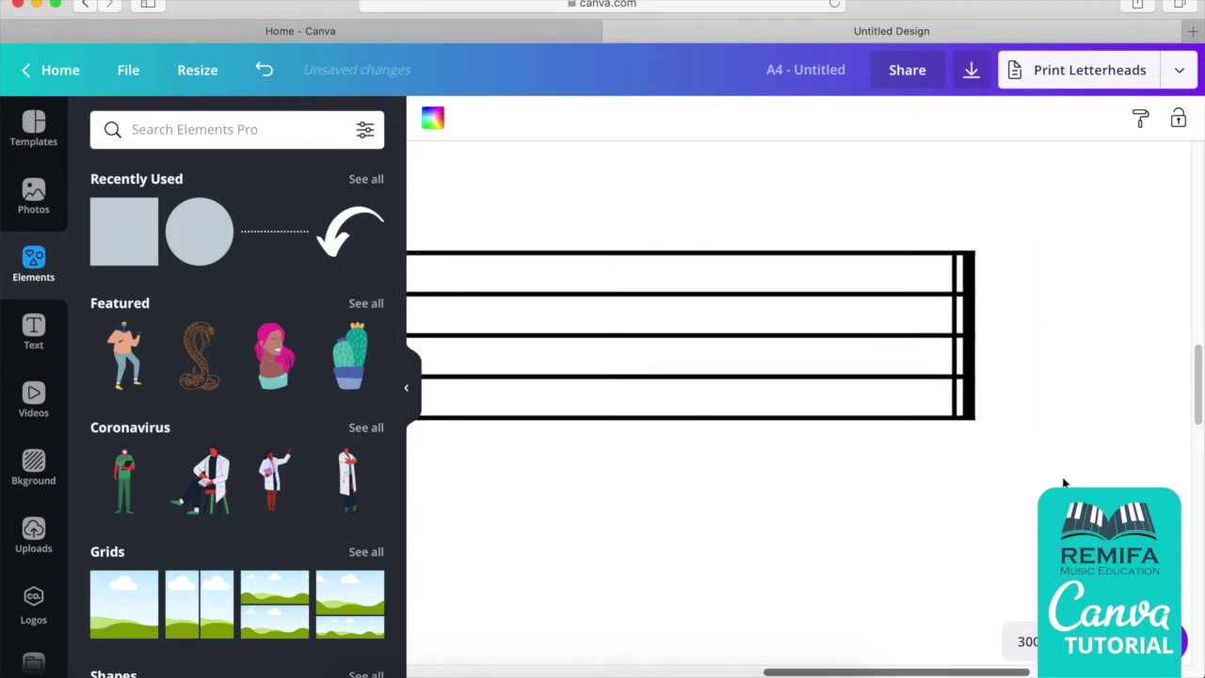
pyautogui.click(985, 351)
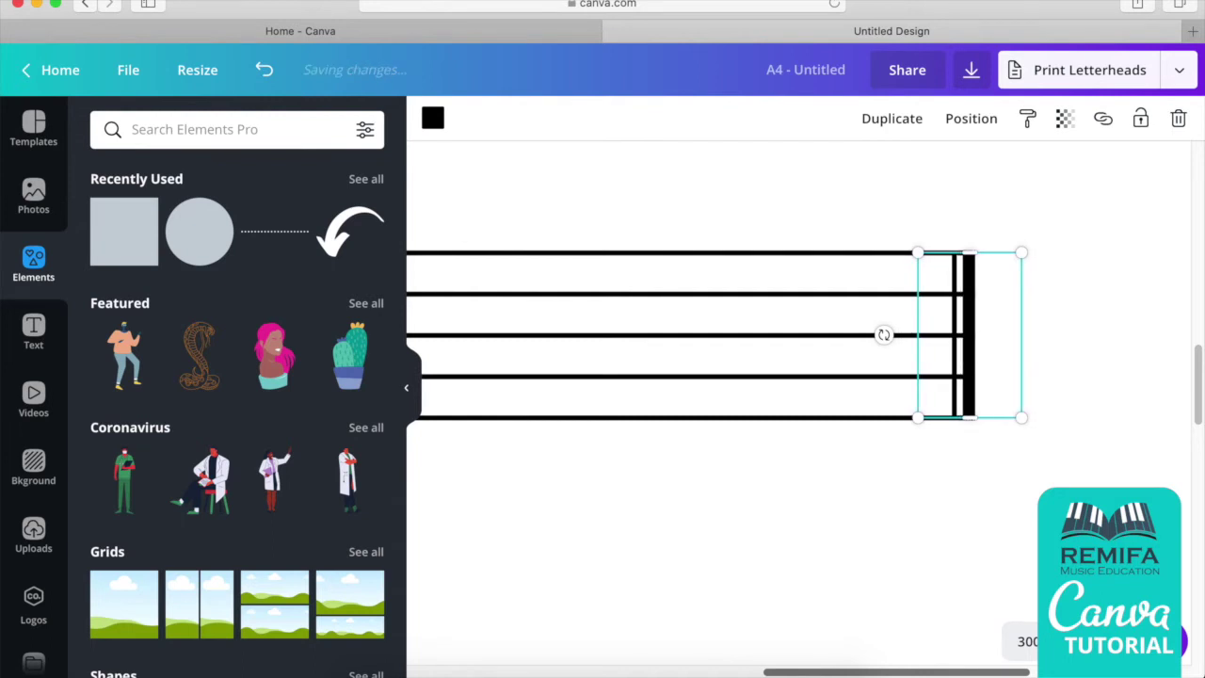
pyautogui.press('Escape')
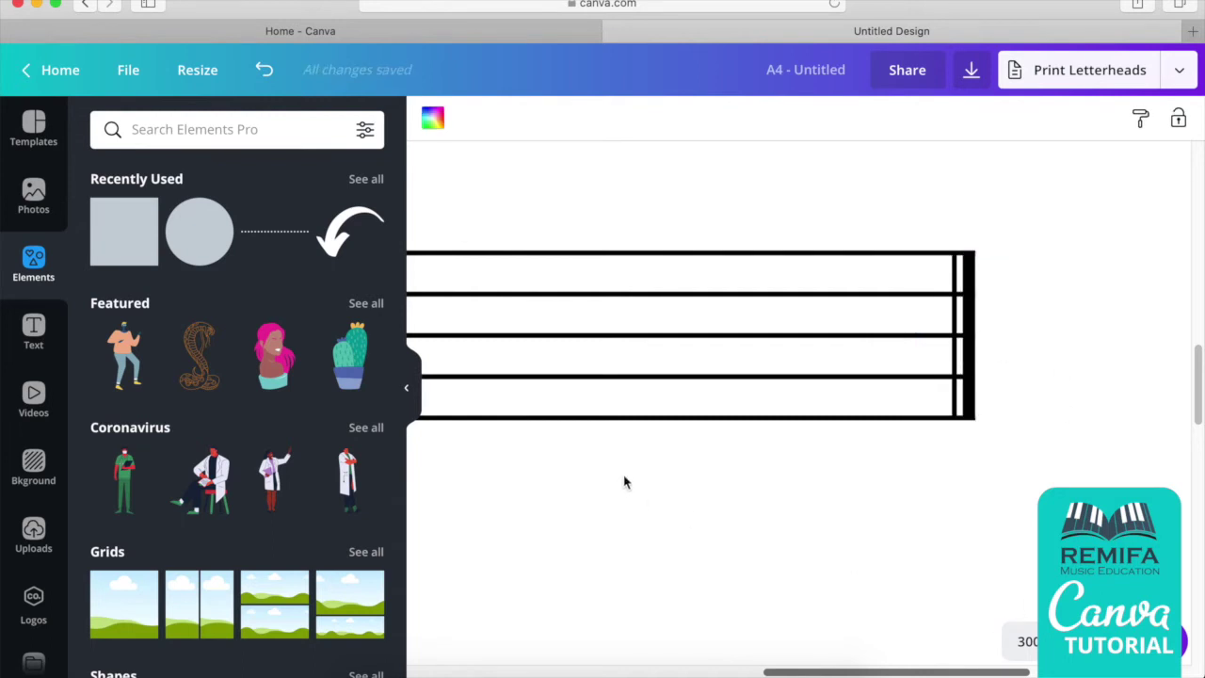
# Move the complete staff with its double bar line up and across the page to the right margin, below the logo.
pyautogui.click(407, 387)
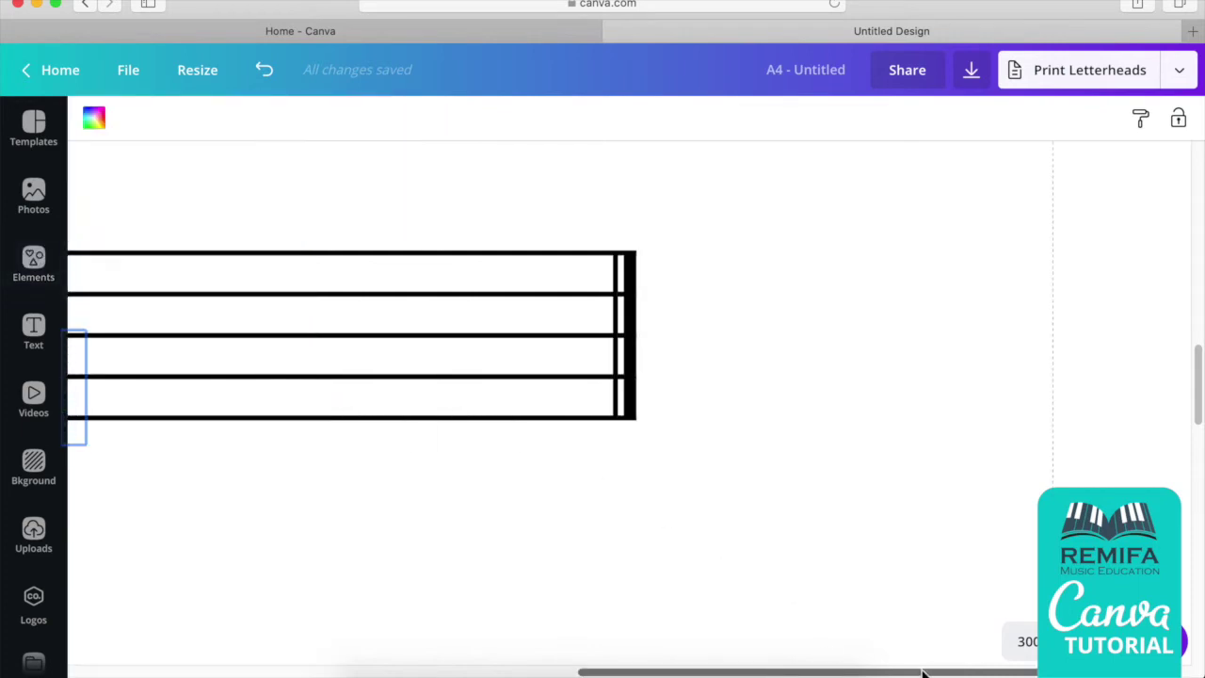
pyautogui.hscroll(-10, 876, 640)
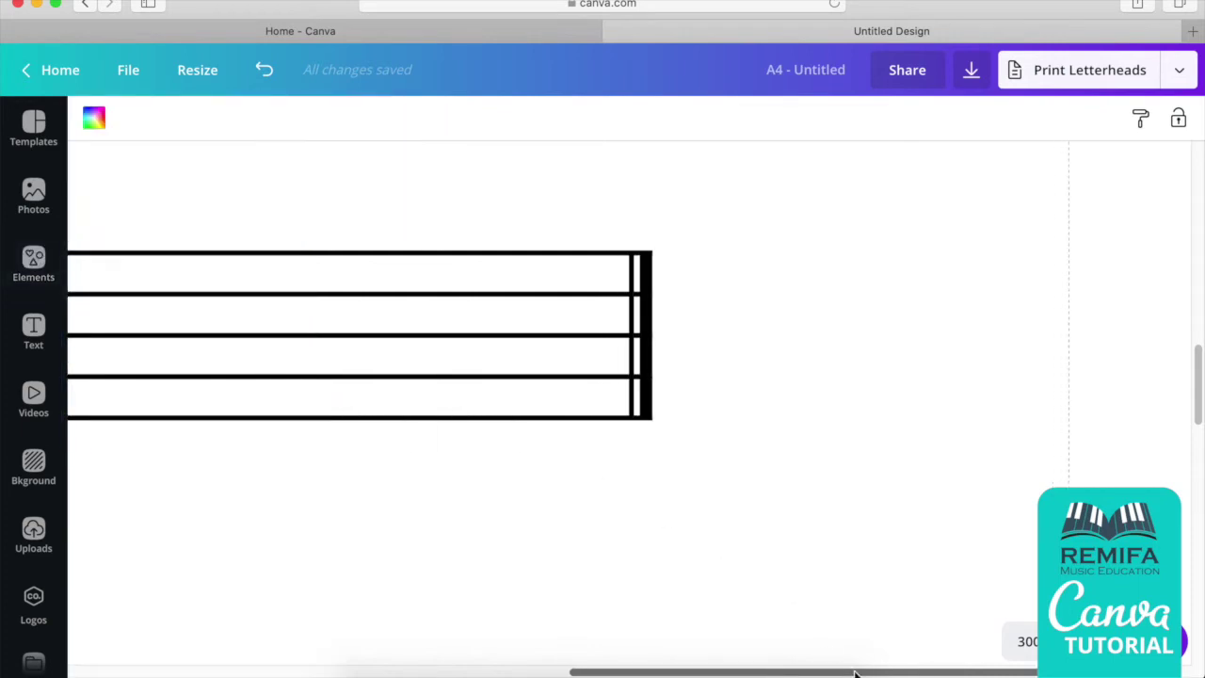
pyautogui.click(1021, 649)
pyautogui.click(1039, 423)
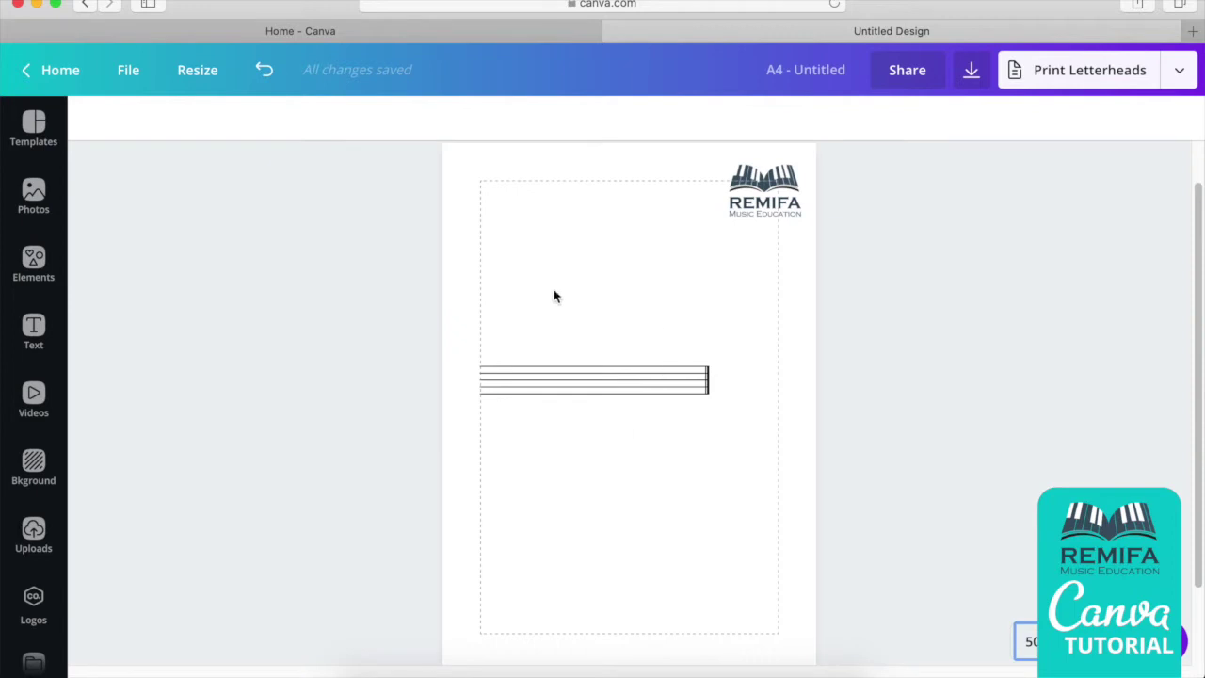
pyautogui.moveTo(762, 334); pyautogui.dragTo(486, 428)
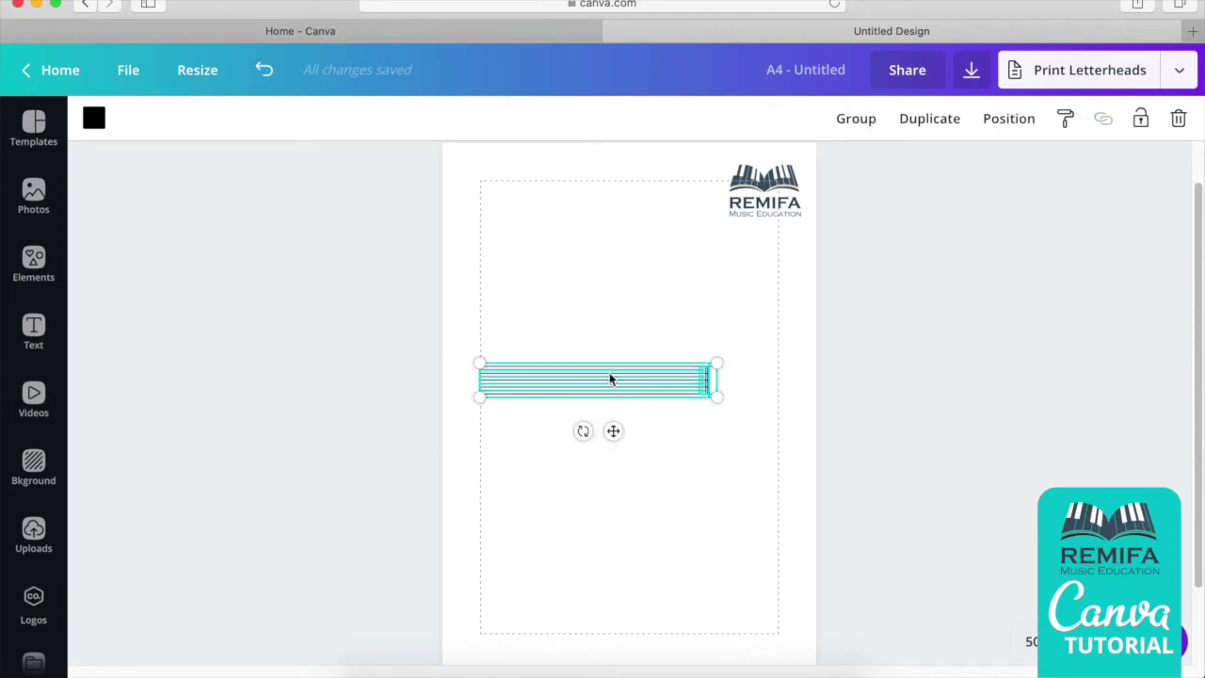
pyautogui.click(634, 500)
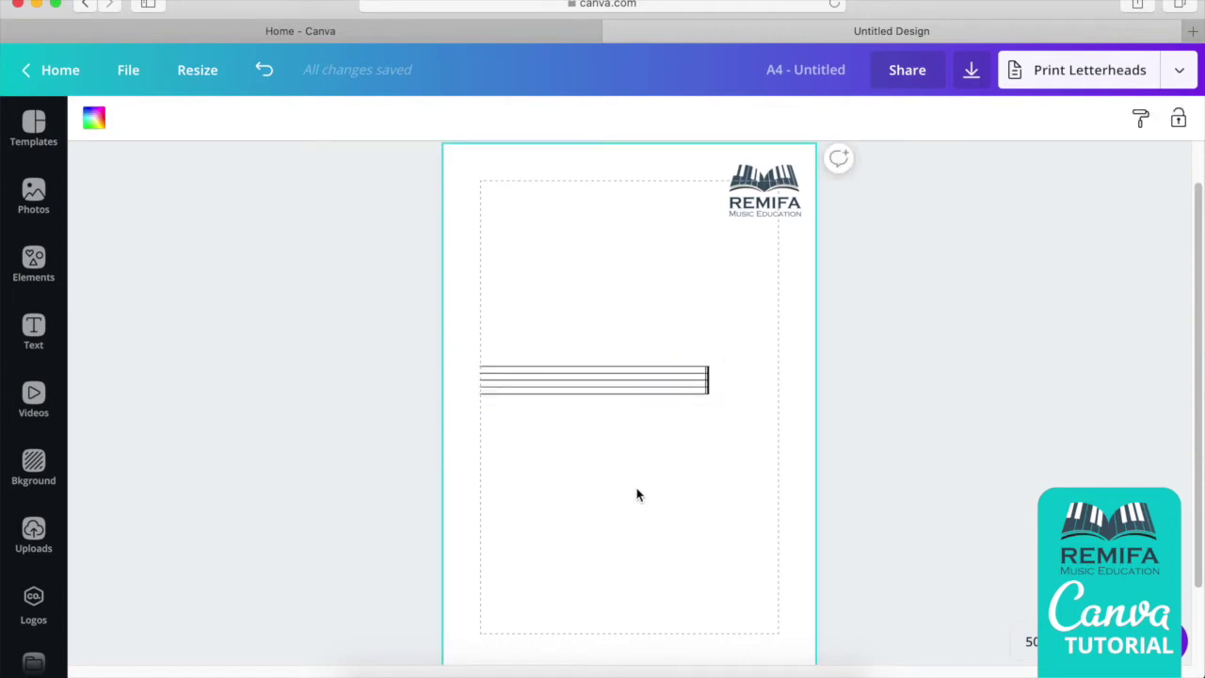
pyautogui.moveTo(768, 347); pyautogui.dragTo(444, 442)
pyautogui.moveTo(605, 390); pyautogui.dragTo(674, 303)
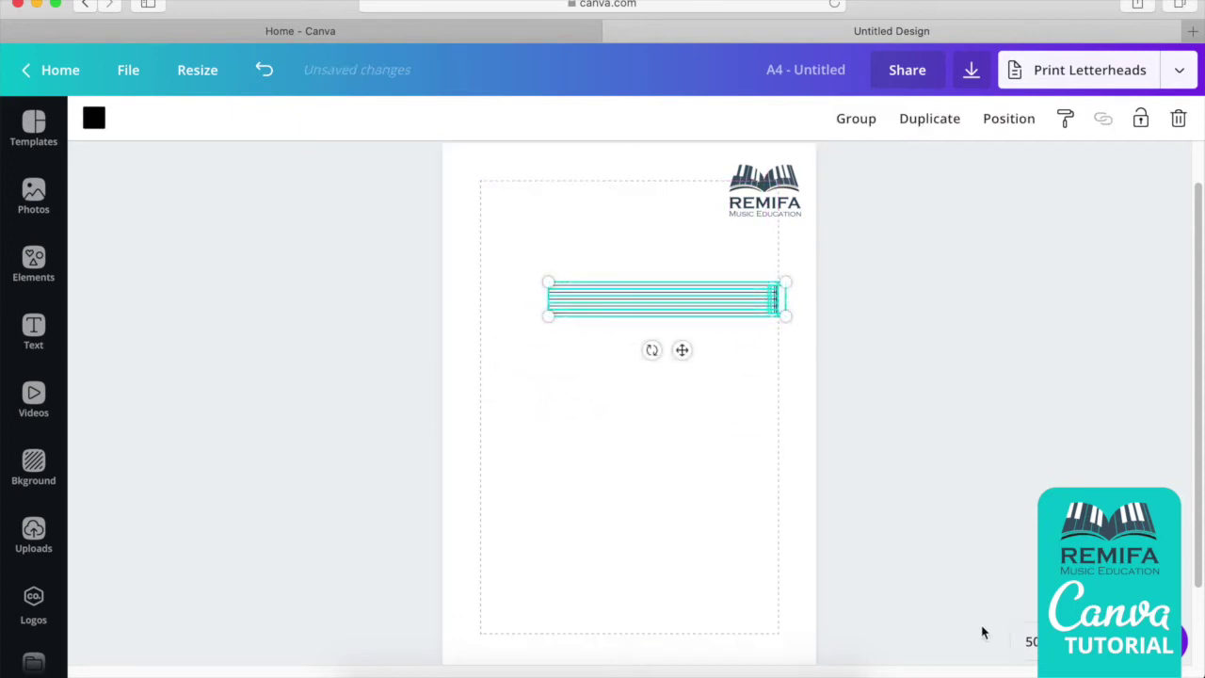
# Extend the top two staff lines across the page to the left margin guide.
pyautogui.click(1032, 641)
pyautogui.click(1007, 350)
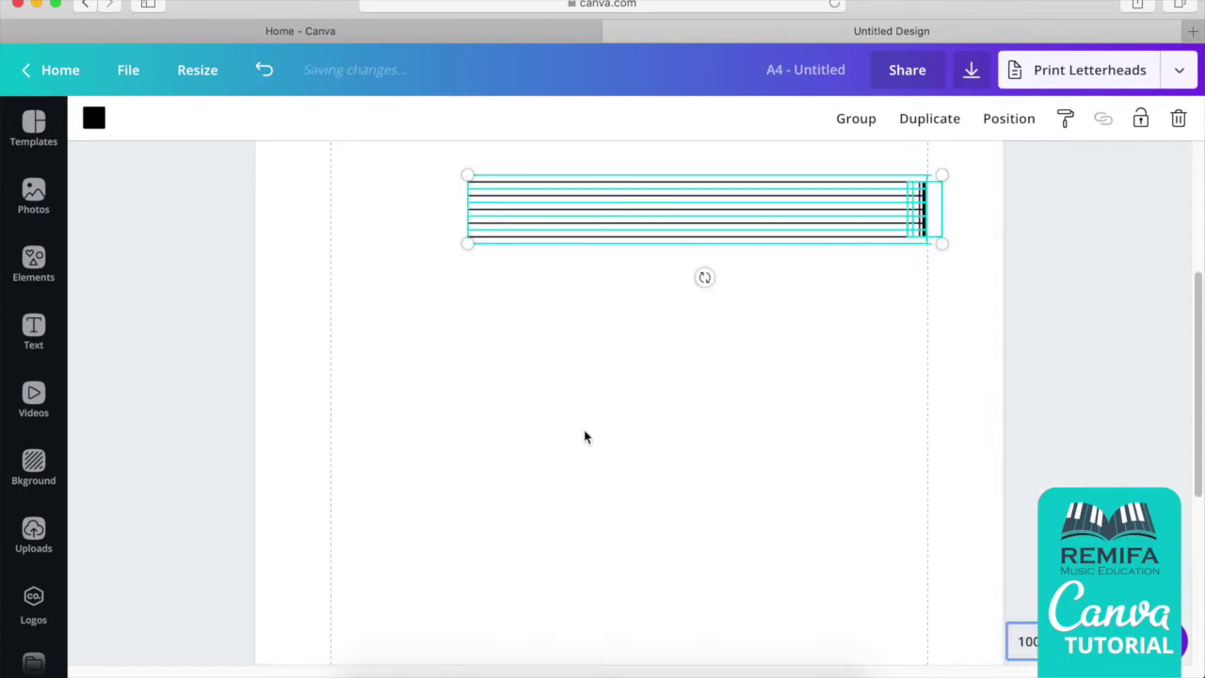
pyautogui.click(562, 475)
pyautogui.scroll(5, 519, 339)
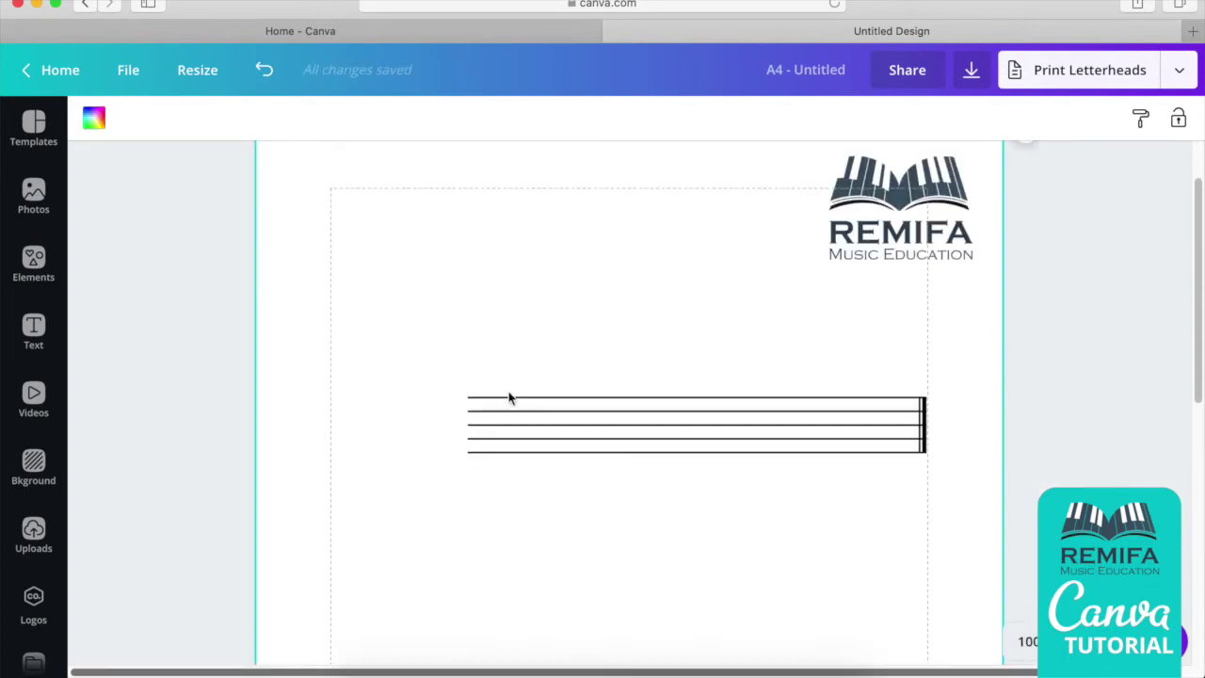
pyautogui.click(487, 398)
pyautogui.moveTo(467, 397); pyautogui.dragTo(329, 398)
pyautogui.click(499, 452)
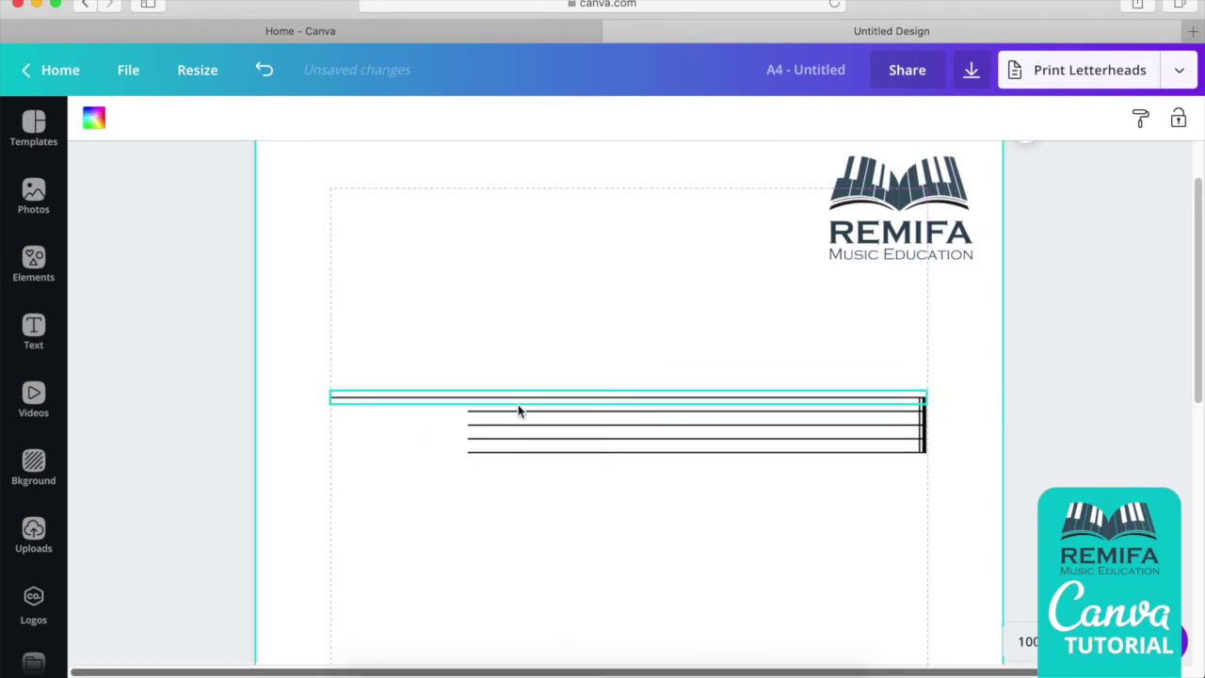
pyautogui.click(512, 411)
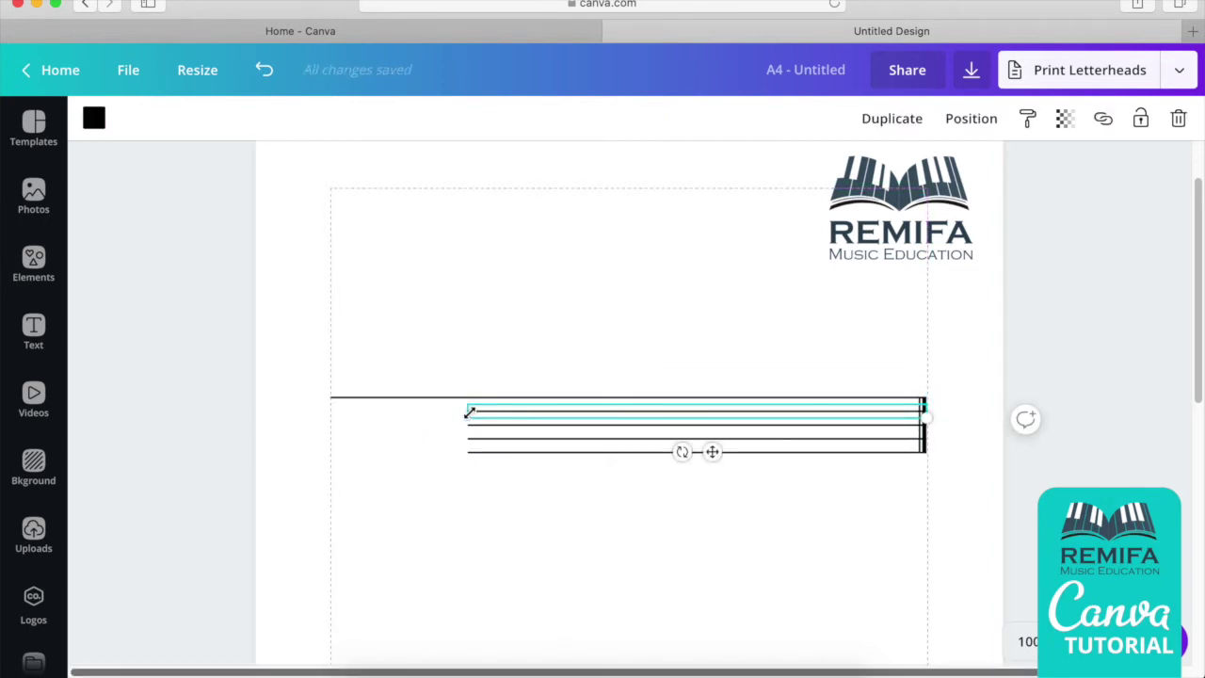
pyautogui.moveTo(465, 410); pyautogui.dragTo(330, 413)
# Lengthen the lower three staff lines to the left margin guide so they match the top two.
pyautogui.click(488, 426)
pyautogui.moveTo(468, 424); pyautogui.dragTo(330, 424)
pyautogui.click(503, 441)
pyautogui.moveTo(465, 440); pyautogui.dragTo(331, 442)
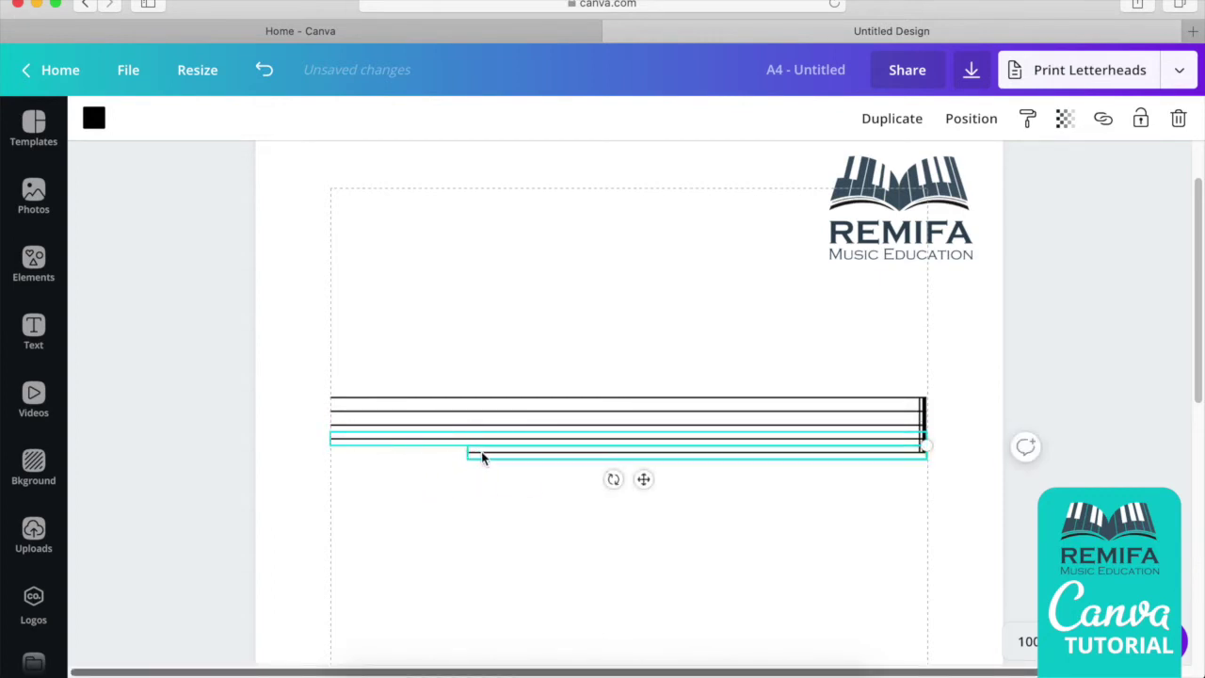
pyautogui.click(484, 455)
pyautogui.moveTo(469, 453); pyautogui.dragTo(330, 454)
pyautogui.click(701, 538)
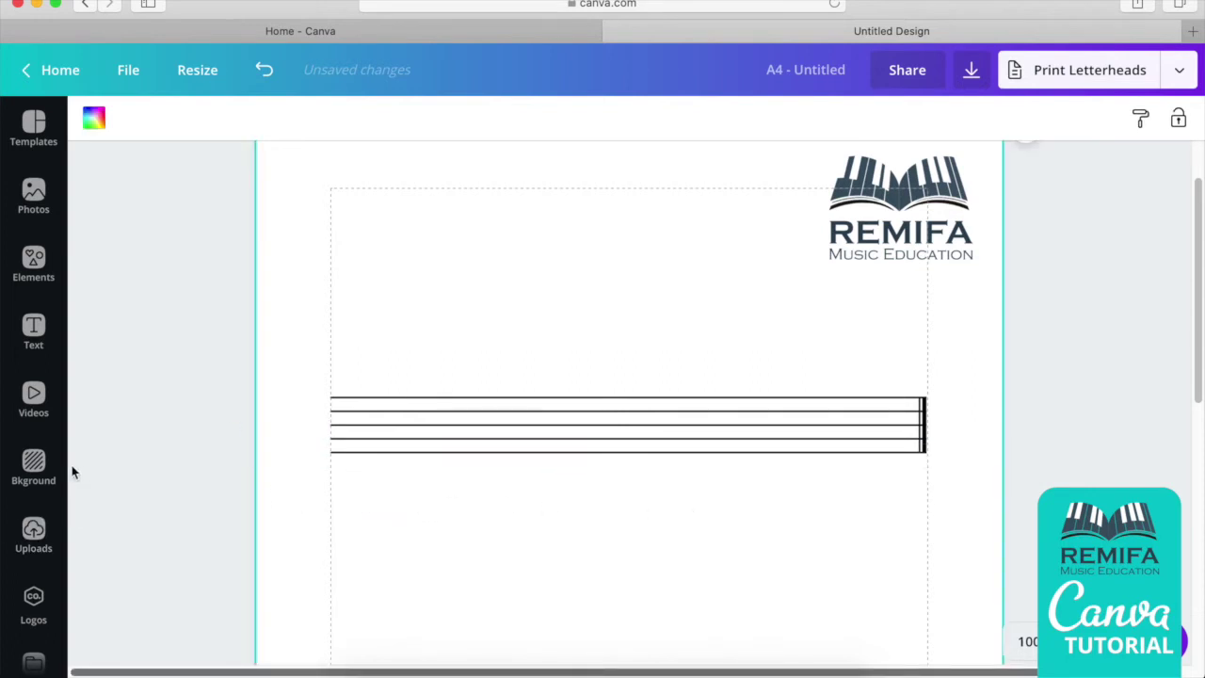
# Open the "Music Symbols PNG 3000x3000" folder from the saved folders.
pyautogui.click(34, 533)
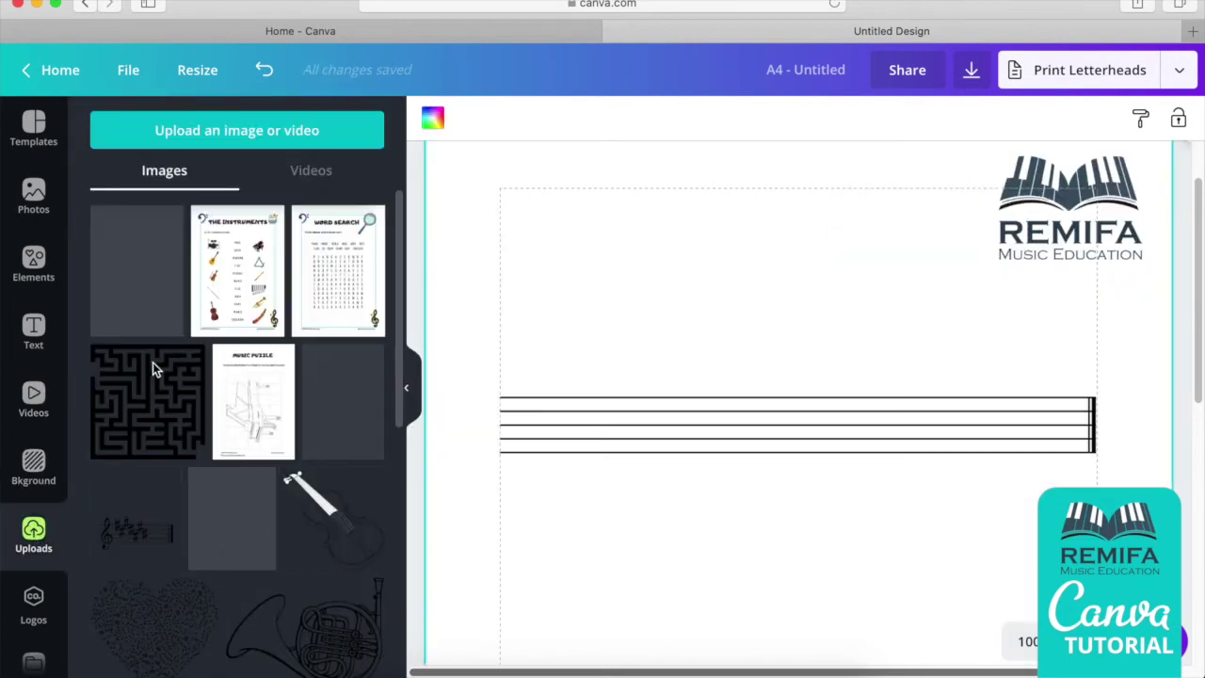
pyautogui.scroll(-2, 51, 442)
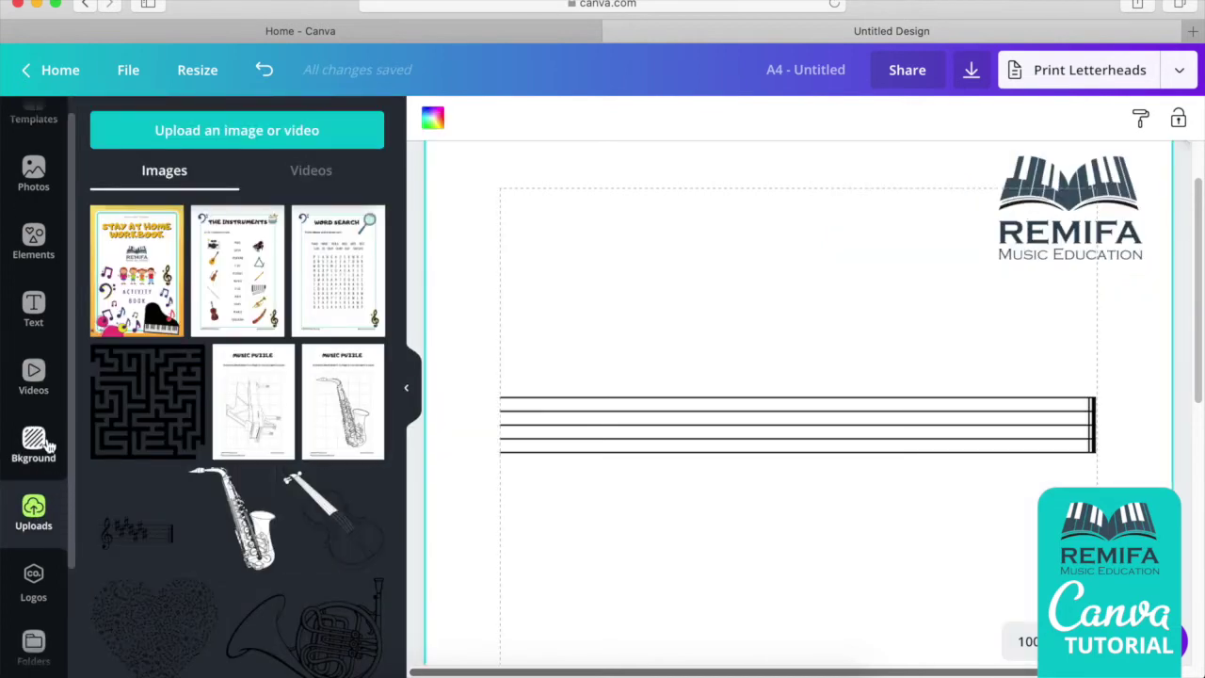
pyautogui.click(49, 605)
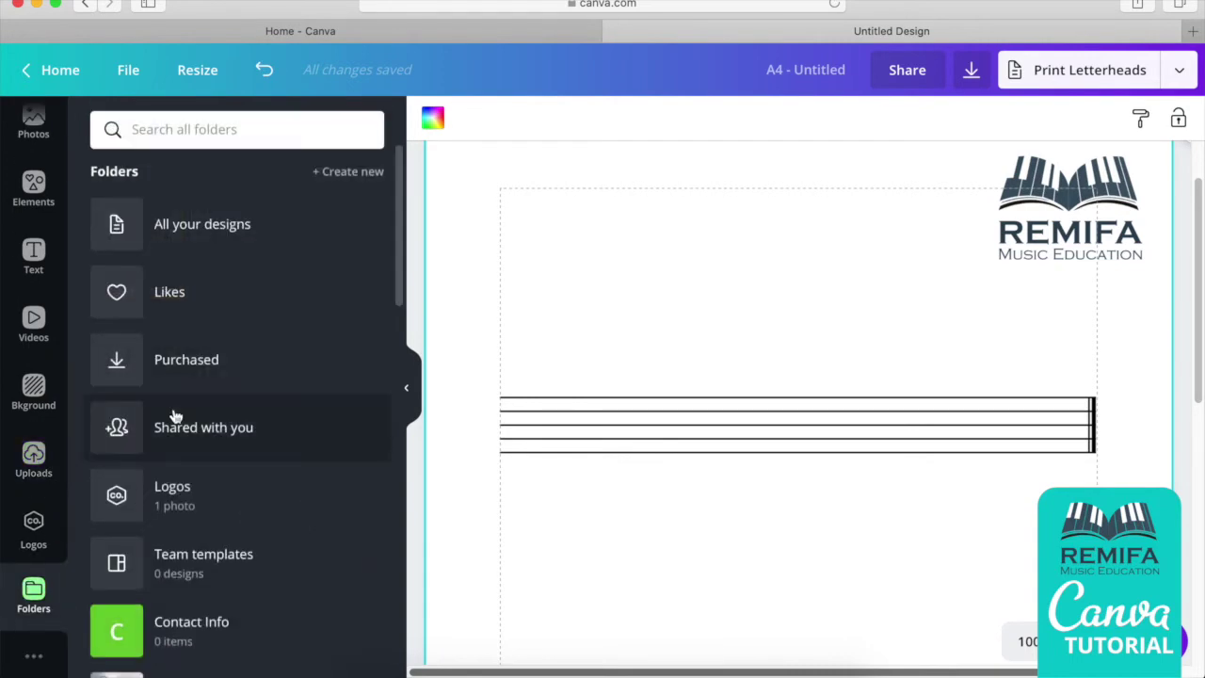
pyautogui.scroll(-10, 250, 339)
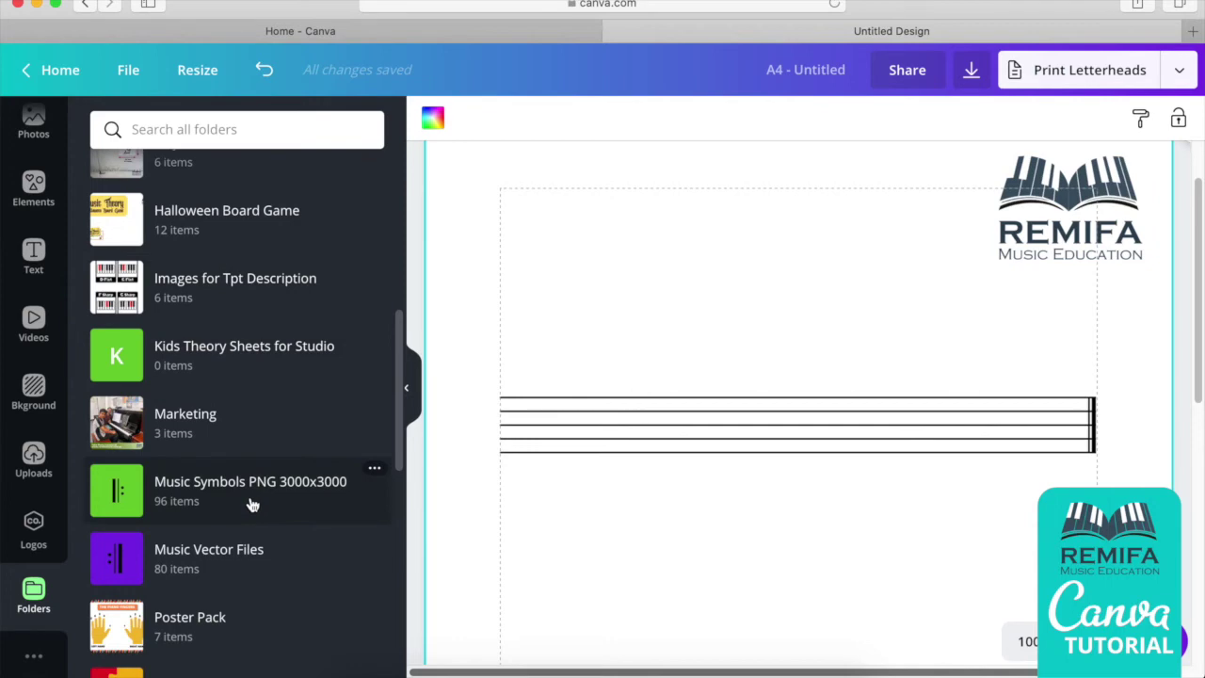
pyautogui.click(252, 506)
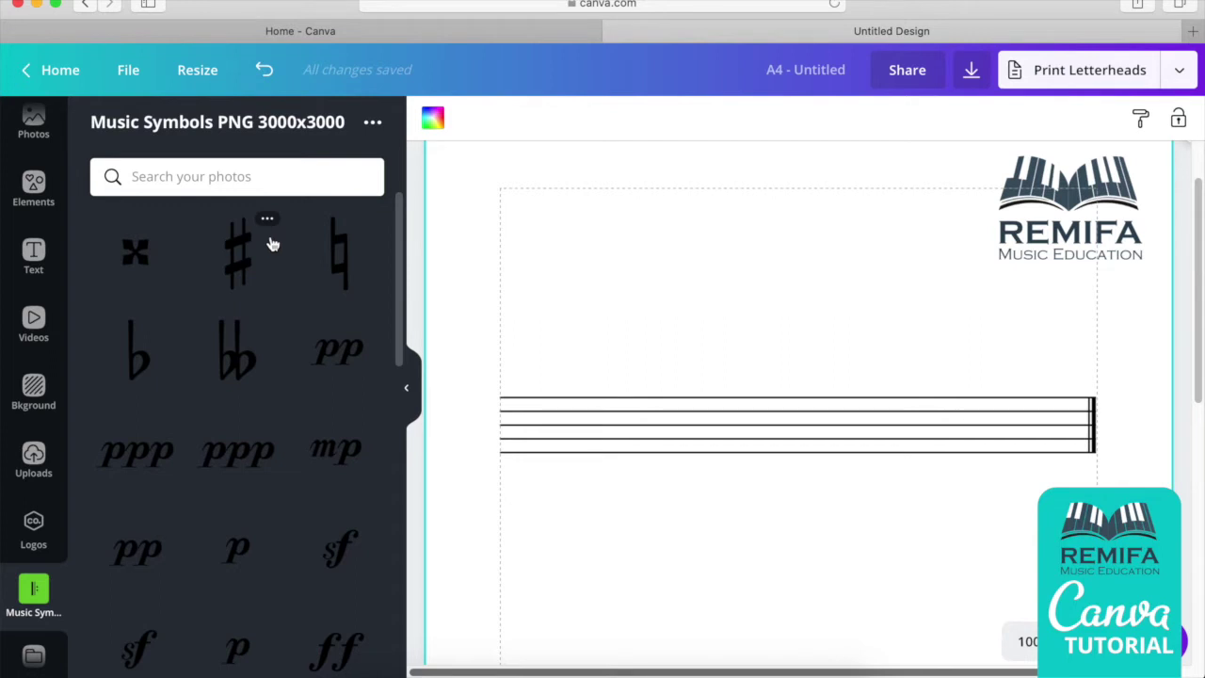
# Add the treble clef from the music symbols folder to the page, shrink it and place it below the staff.
pyautogui.scroll(-3, 263, 264)
pyautogui.scroll(-10, 245, 377)
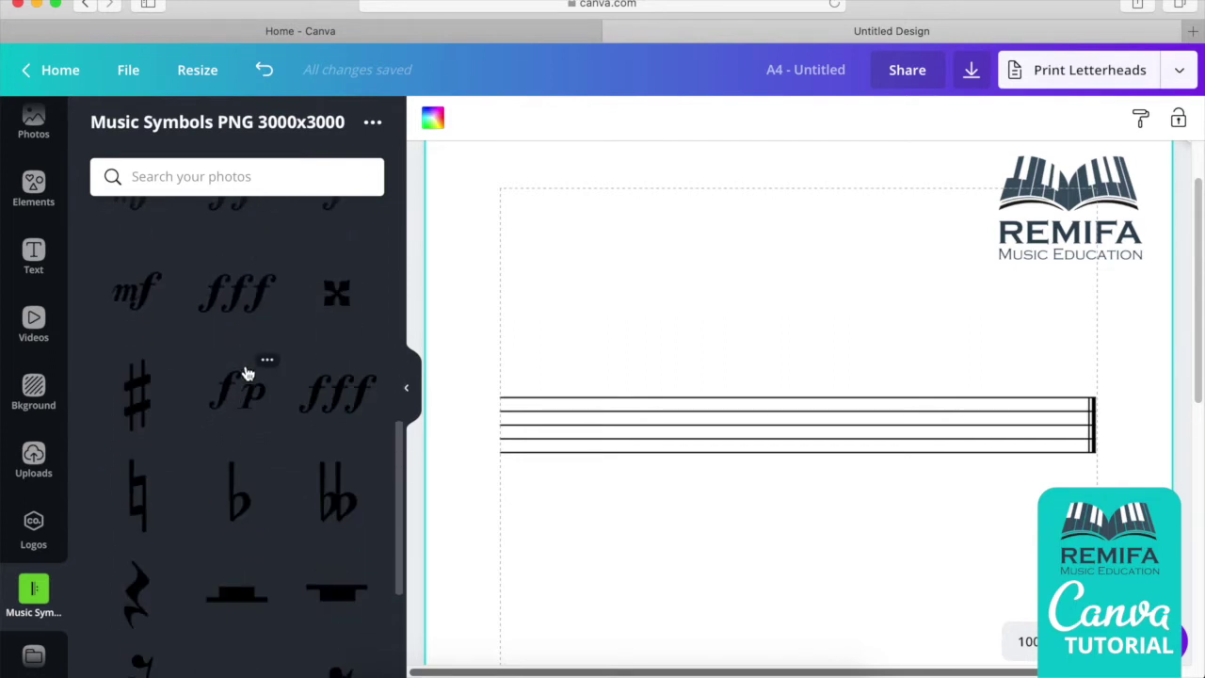
pyautogui.scroll(-10, 245, 375)
pyautogui.scroll(5, 247, 374)
pyautogui.scroll(-5, 247, 375)
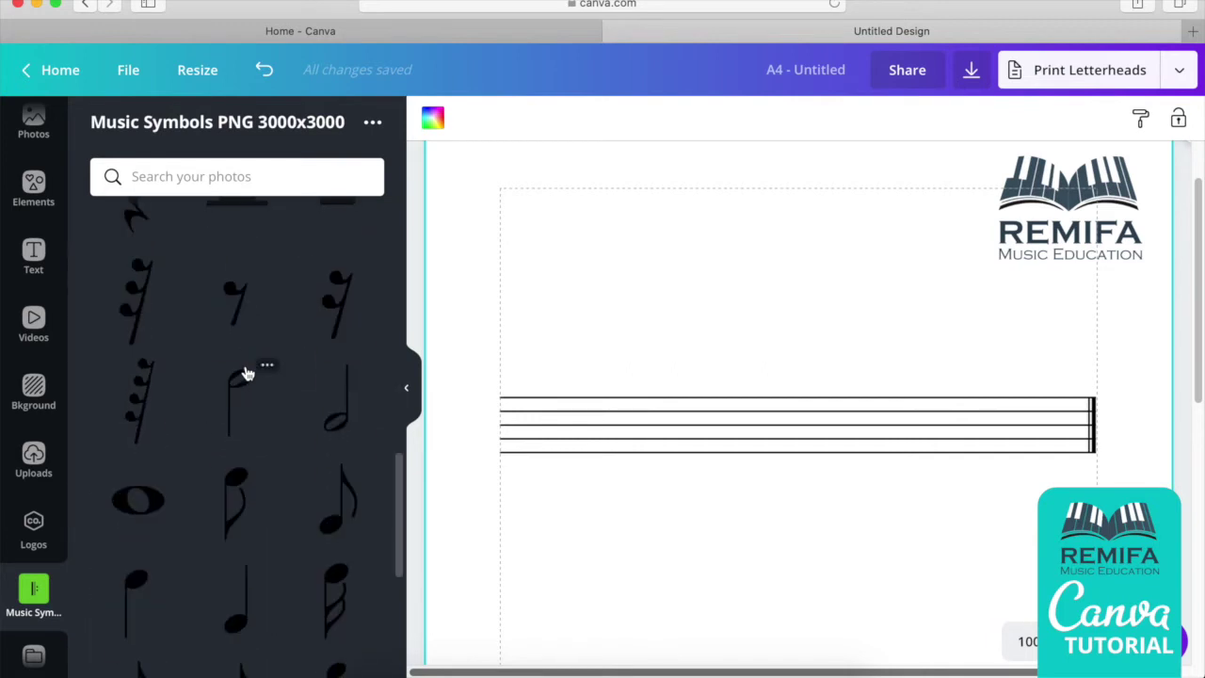
pyautogui.scroll(-5, 246, 375)
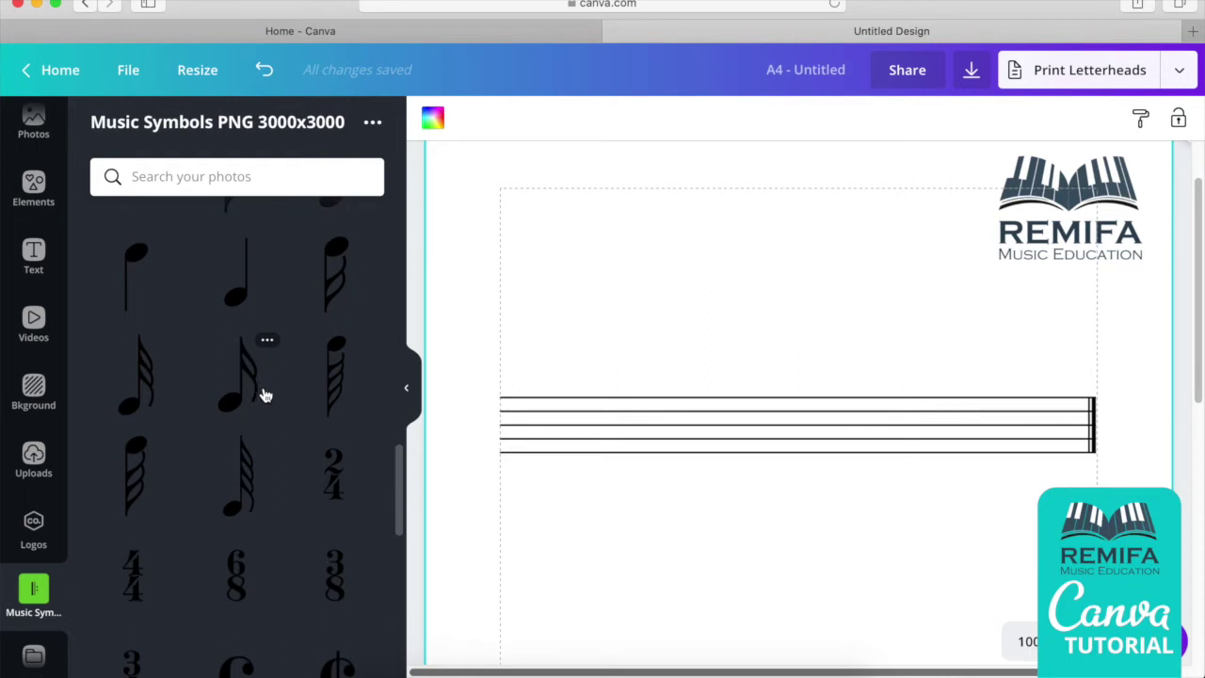
pyautogui.scroll(3, 259, 339)
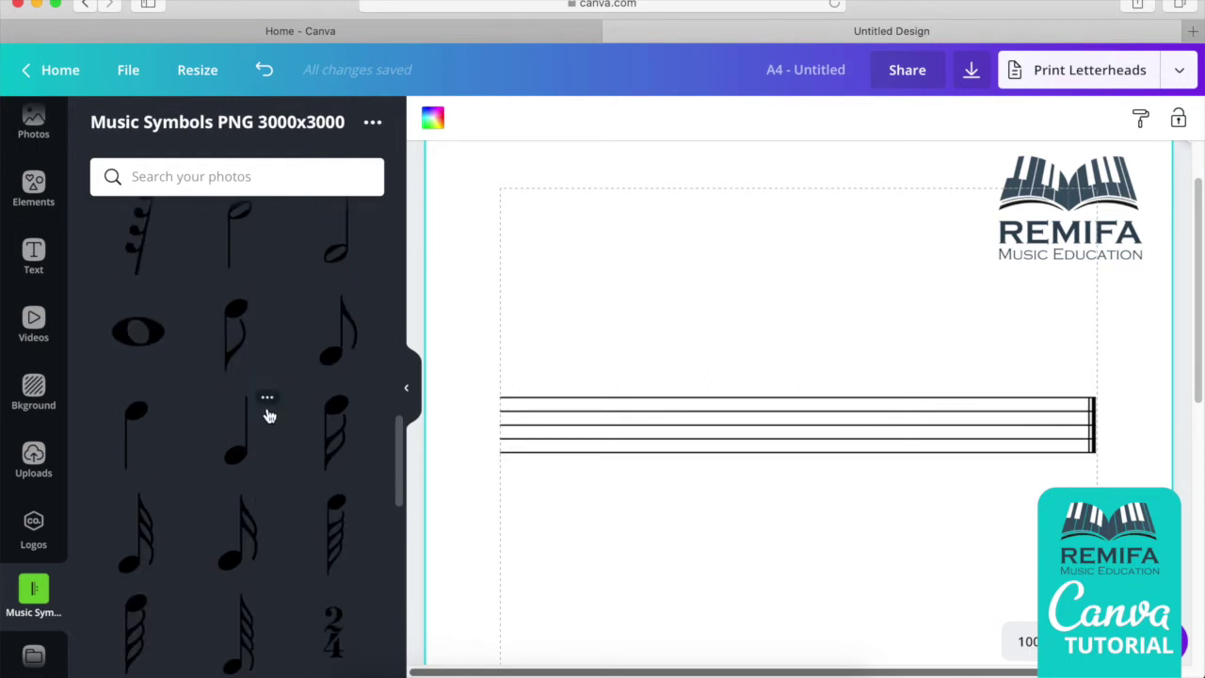
pyautogui.scroll(-10, 268, 415)
pyautogui.scroll(-10, 266, 415)
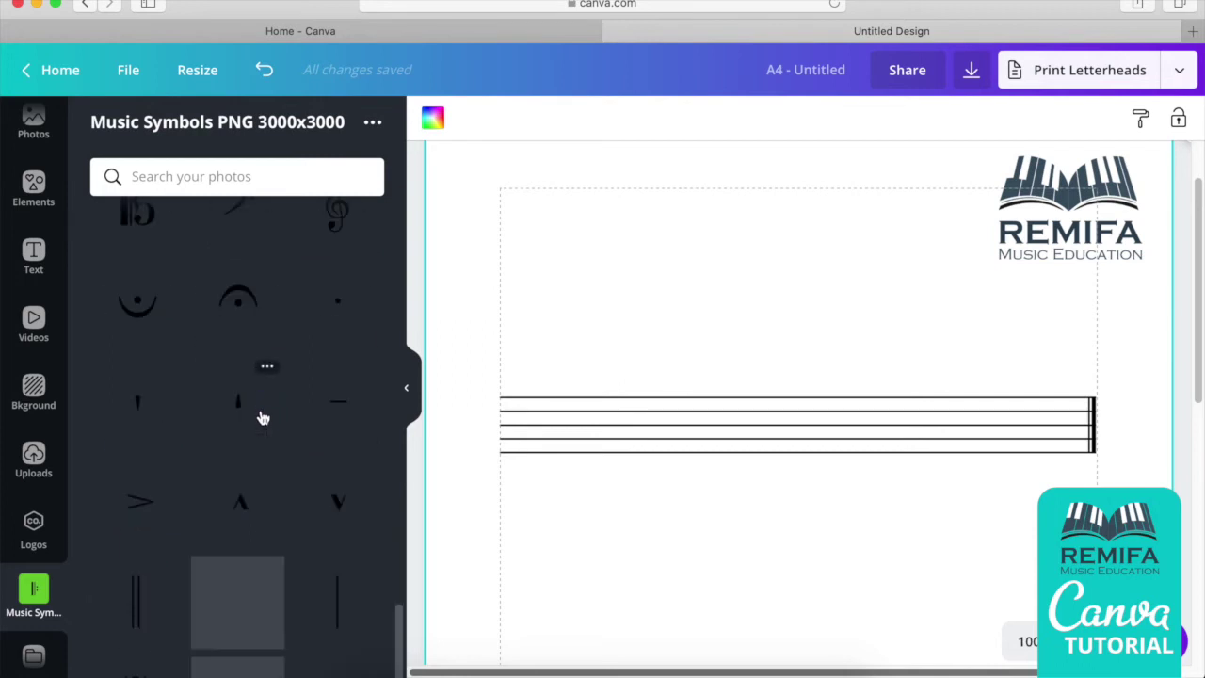
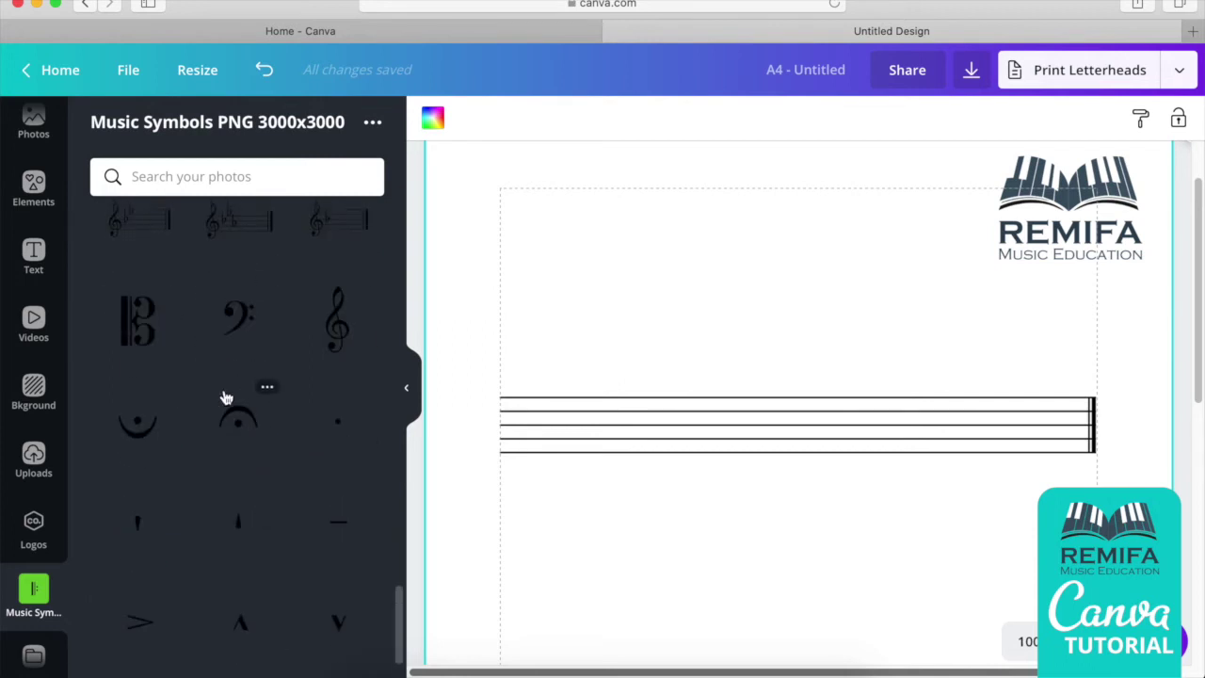
pyautogui.click(332, 341)
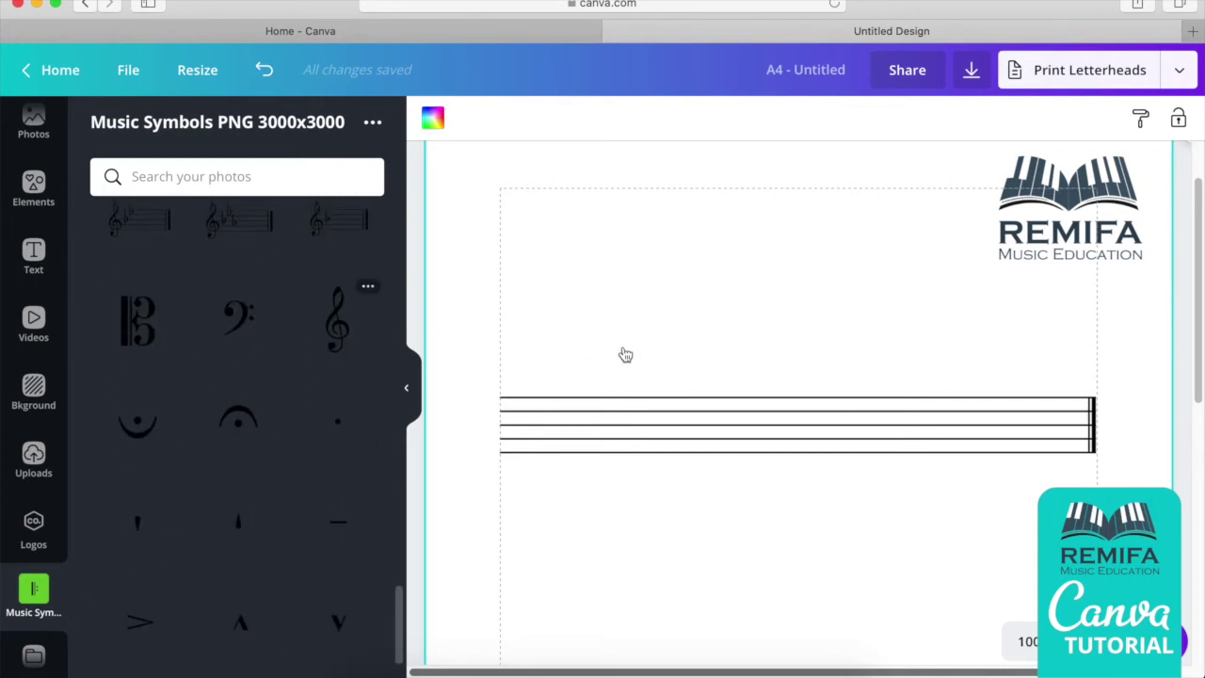
pyautogui.scroll(-4, 637, 335)
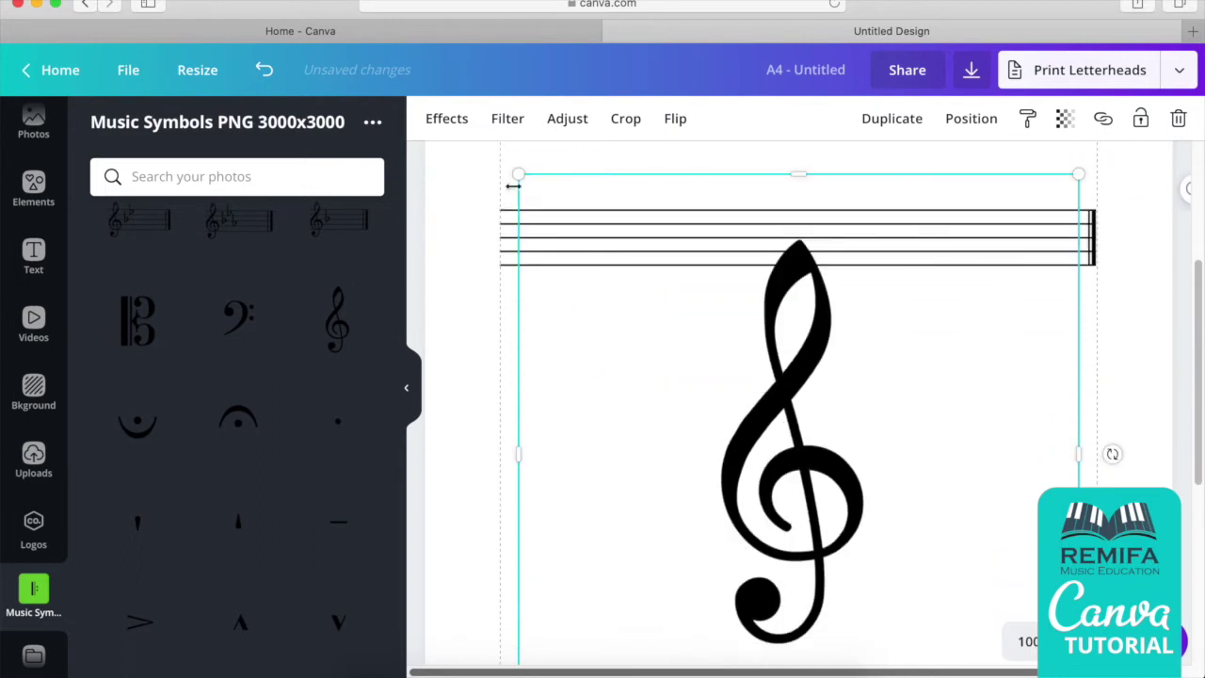
pyautogui.moveTo(677, 306); pyautogui.dragTo(807, 462)
pyautogui.moveTo(936, 570); pyautogui.dragTo(714, 409)
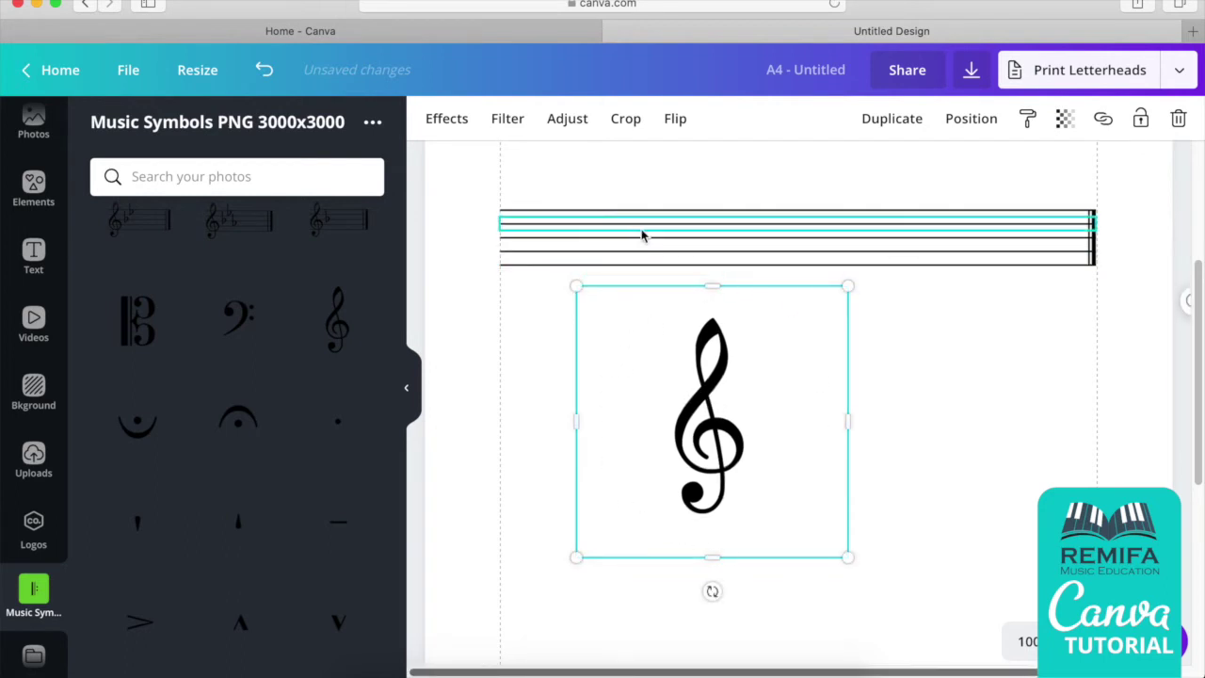
# Crop the treble clef image closely around the symbol to remove its empty surroundings.
pyautogui.click(644, 120)
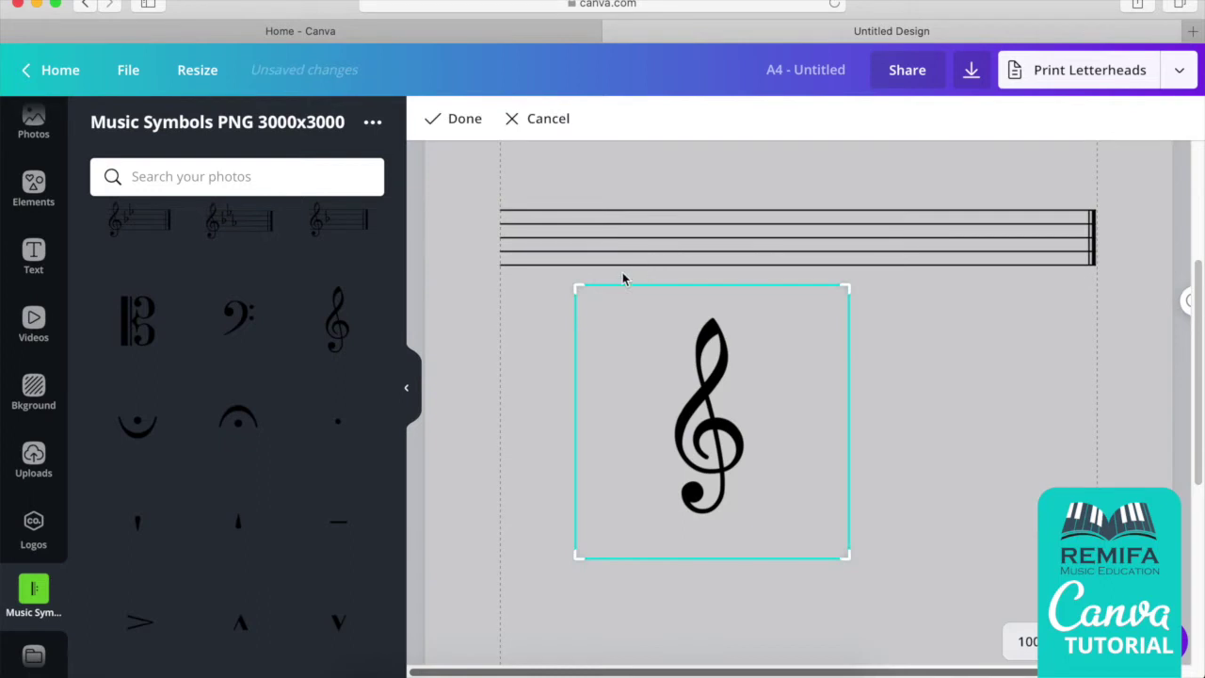
pyautogui.moveTo(576, 286); pyautogui.dragTo(659, 306)
pyautogui.moveTo(845, 554); pyautogui.dragTo(754, 526)
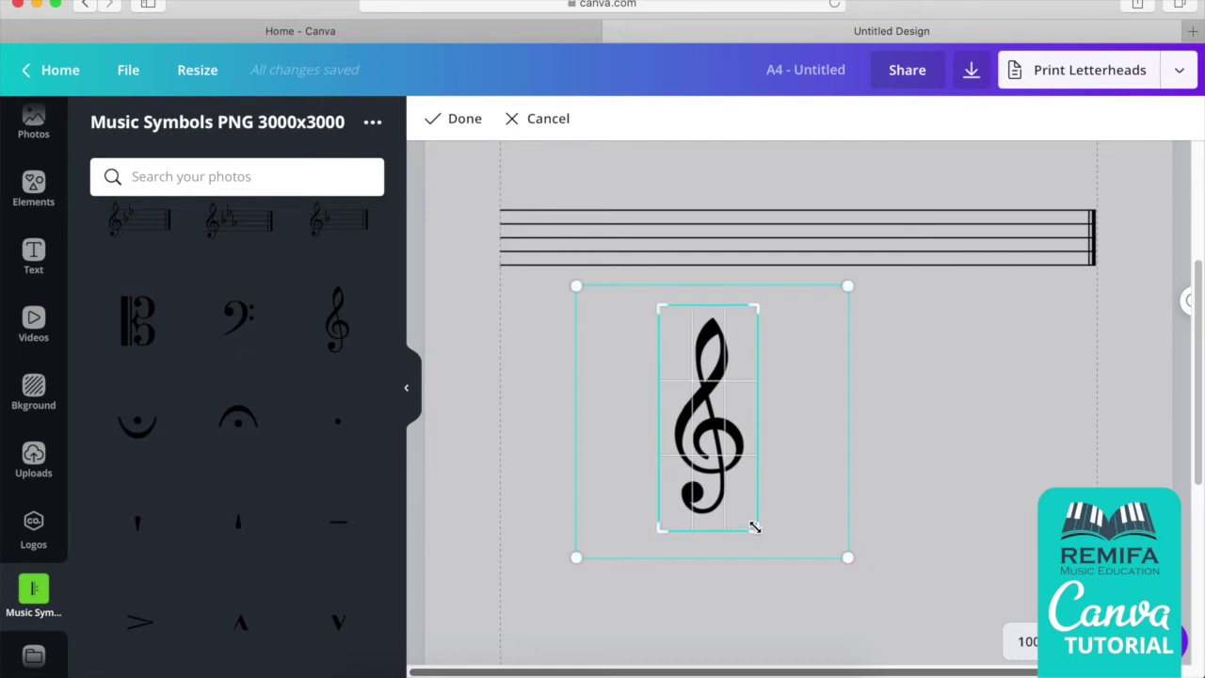
pyautogui.press('Return')
# Shrink the cropped treble clef and move it onto the left end of the staff.
pyautogui.moveTo(757, 527); pyautogui.dragTo(722, 447)
pyautogui.click(744, 407)
pyautogui.moveTo(717, 403); pyautogui.dragTo(545, 254)
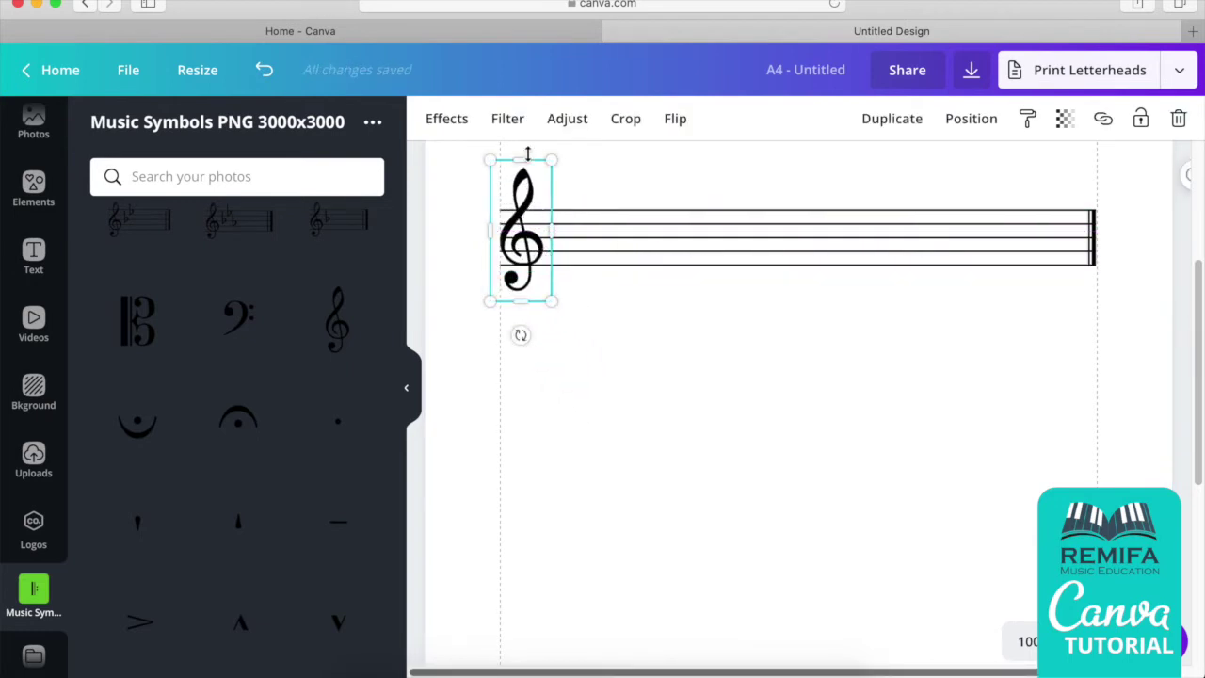
# Reduce the treble clef slightly to fit the staff and nudge it right to line up with the staff's start.
pyautogui.moveTo(556, 162); pyautogui.dragTo(545, 171)
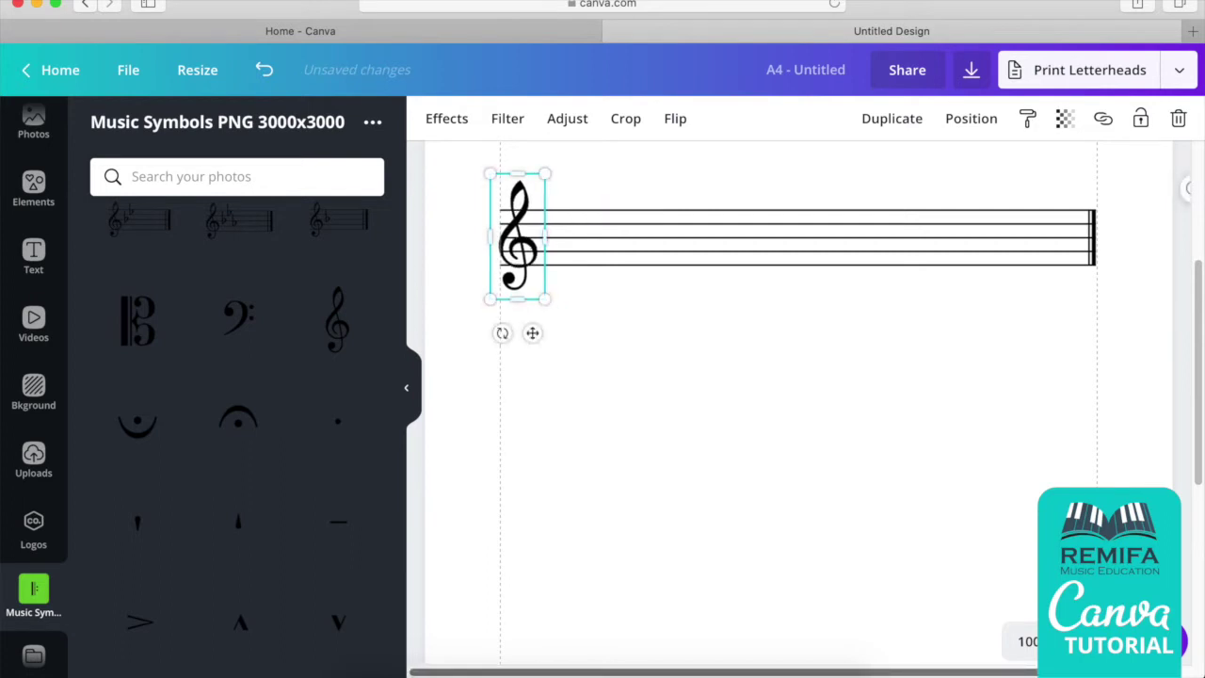
pyautogui.moveTo(545, 171); pyautogui.dragTo(543, 174)
pyautogui.press('Right')
pyautogui.press('Right')
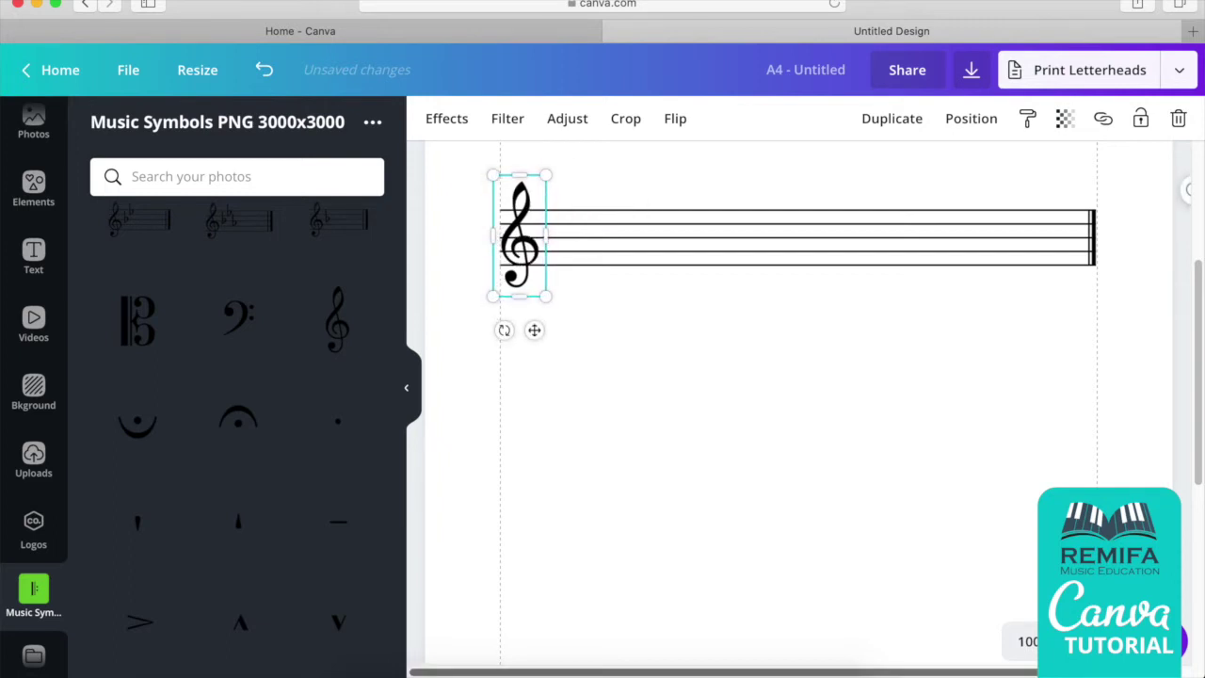
pyautogui.click(762, 416)
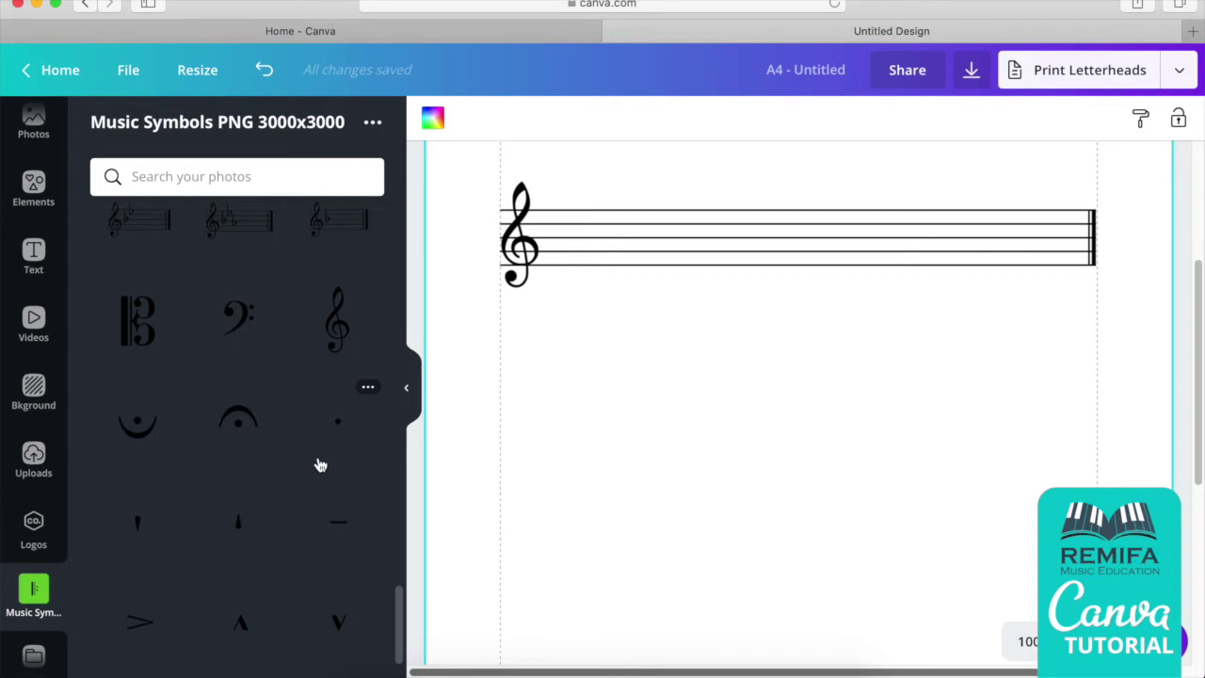
# Add the common time (C) symbol from the music symbols folder and shrink it below the staff.
pyautogui.scroll(-3, 320, 465)
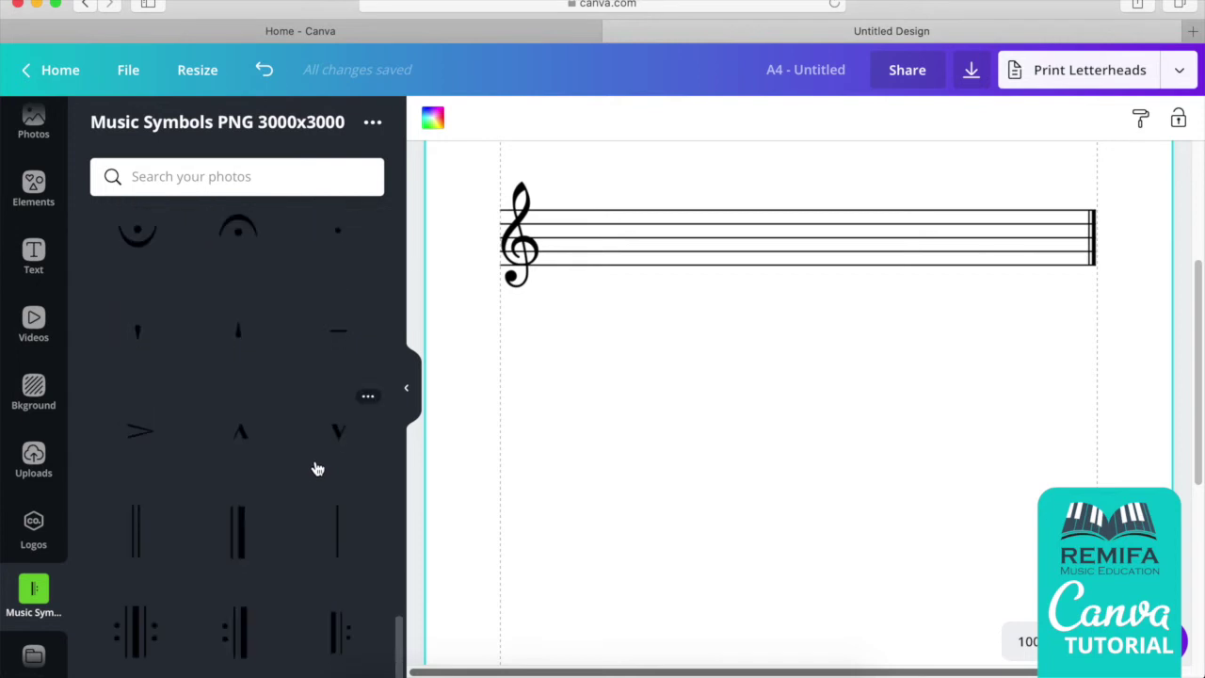
pyautogui.scroll(10, 311, 470)
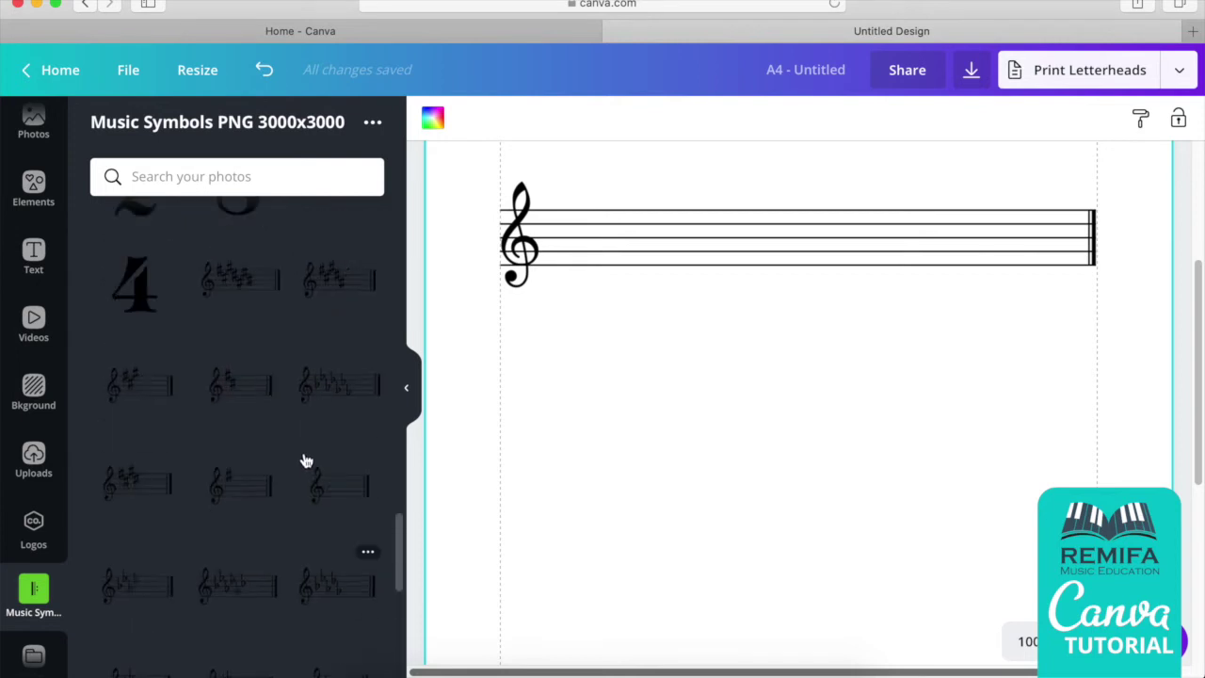
pyautogui.scroll(4, 305, 459)
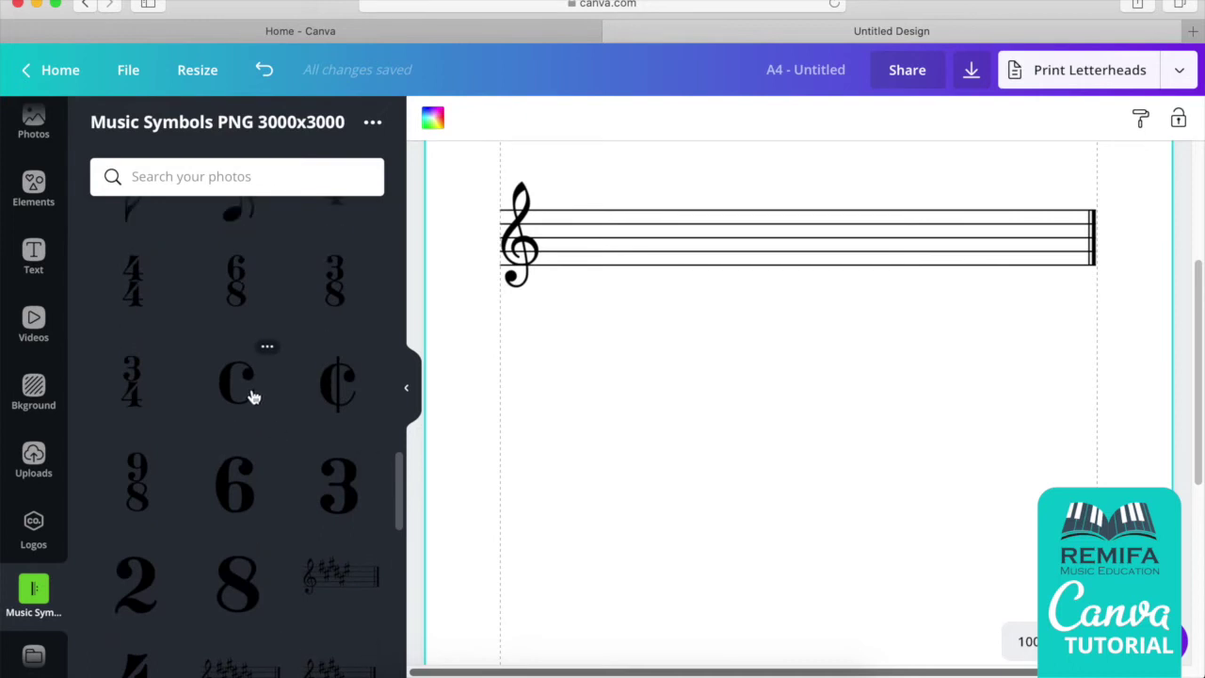
pyautogui.click(252, 397)
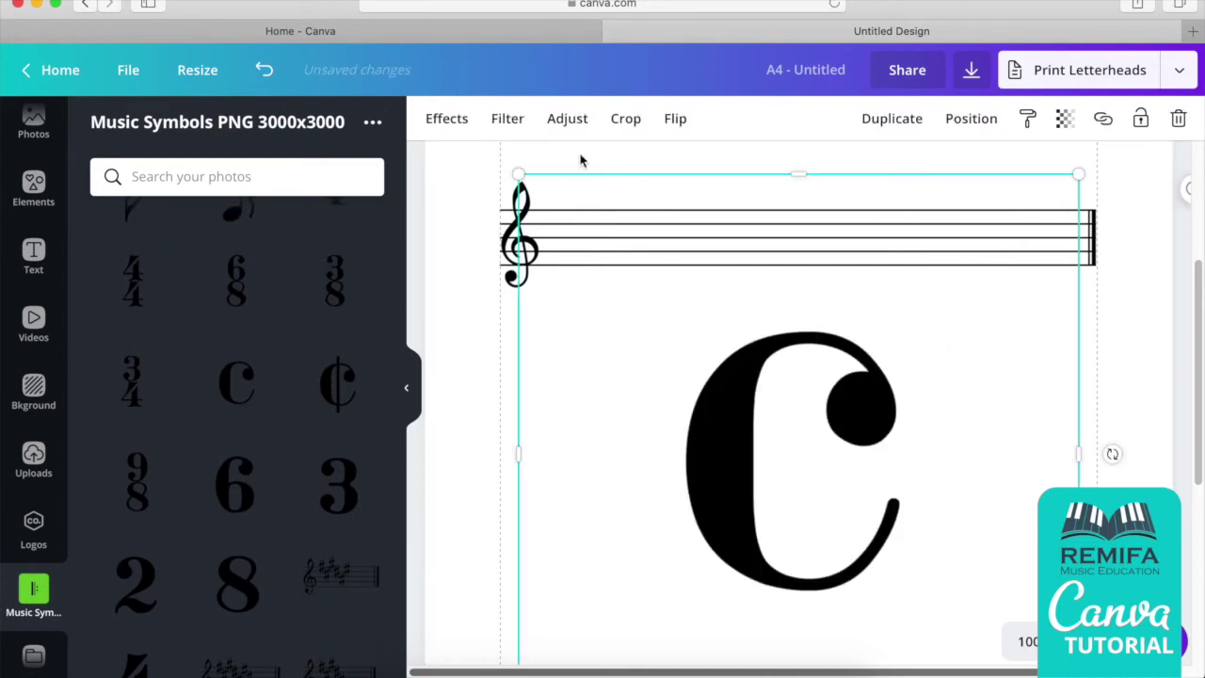
pyautogui.moveTo(821, 449); pyautogui.dragTo(649, 389)
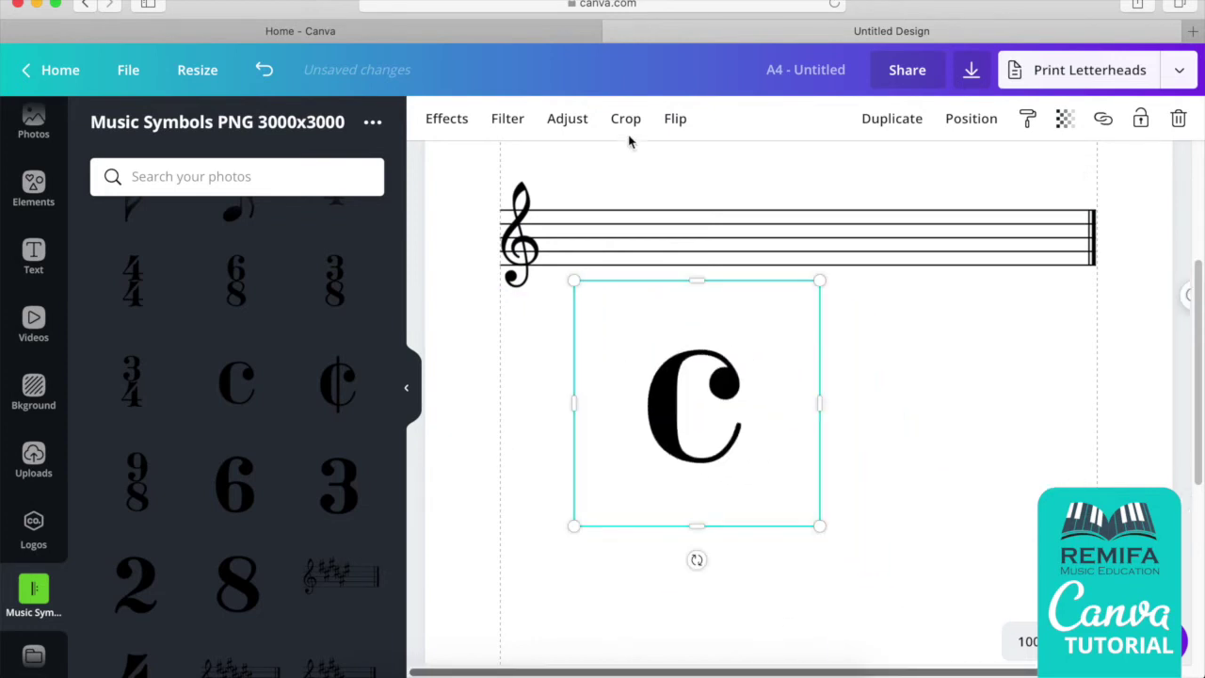
# Crop the common time symbol closely, shrink it and centre it vertically on the staff beside the treble clef.
pyautogui.click(626, 118)
pyautogui.moveTo(571, 277); pyautogui.dragTo(630, 334)
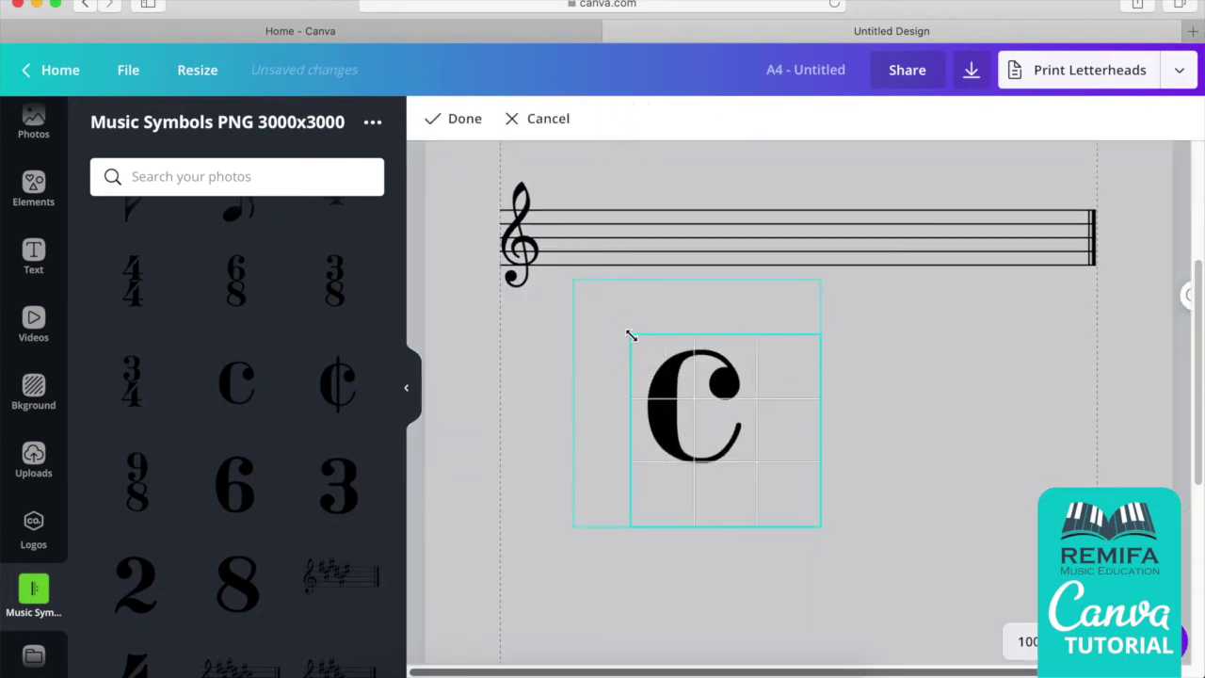
pyautogui.moveTo(818, 530); pyautogui.dragTo(576, 250)
pyautogui.press('Return')
pyautogui.click(626, 358)
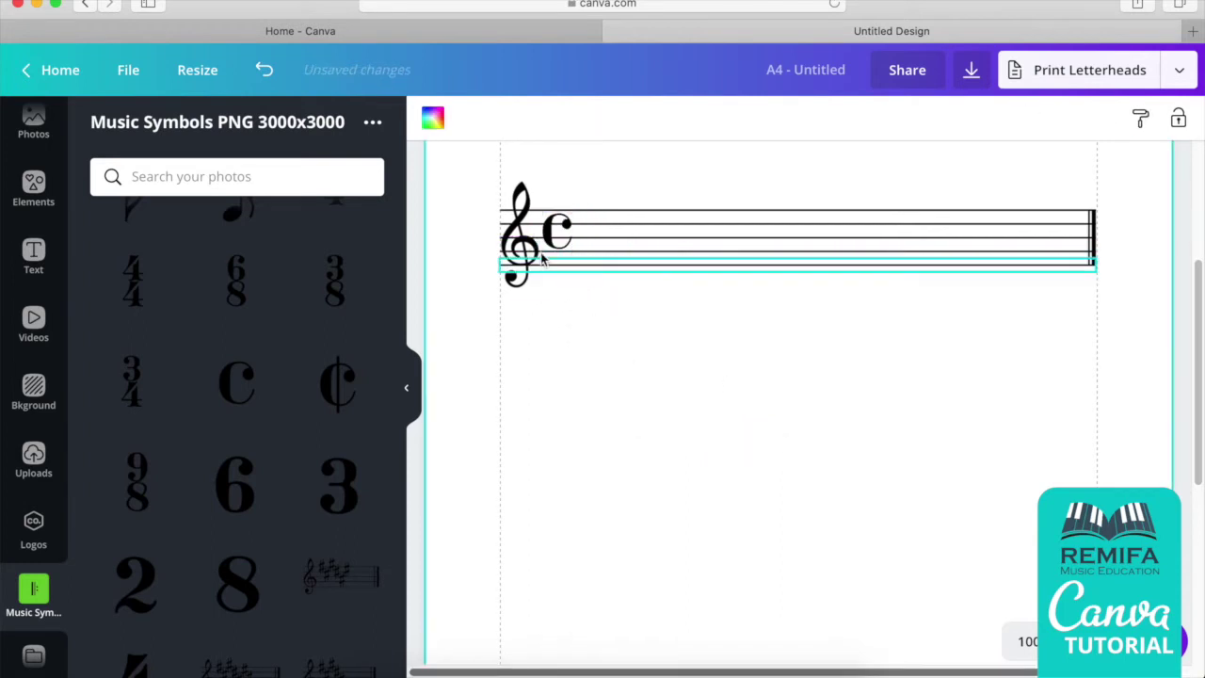
pyautogui.click(559, 248)
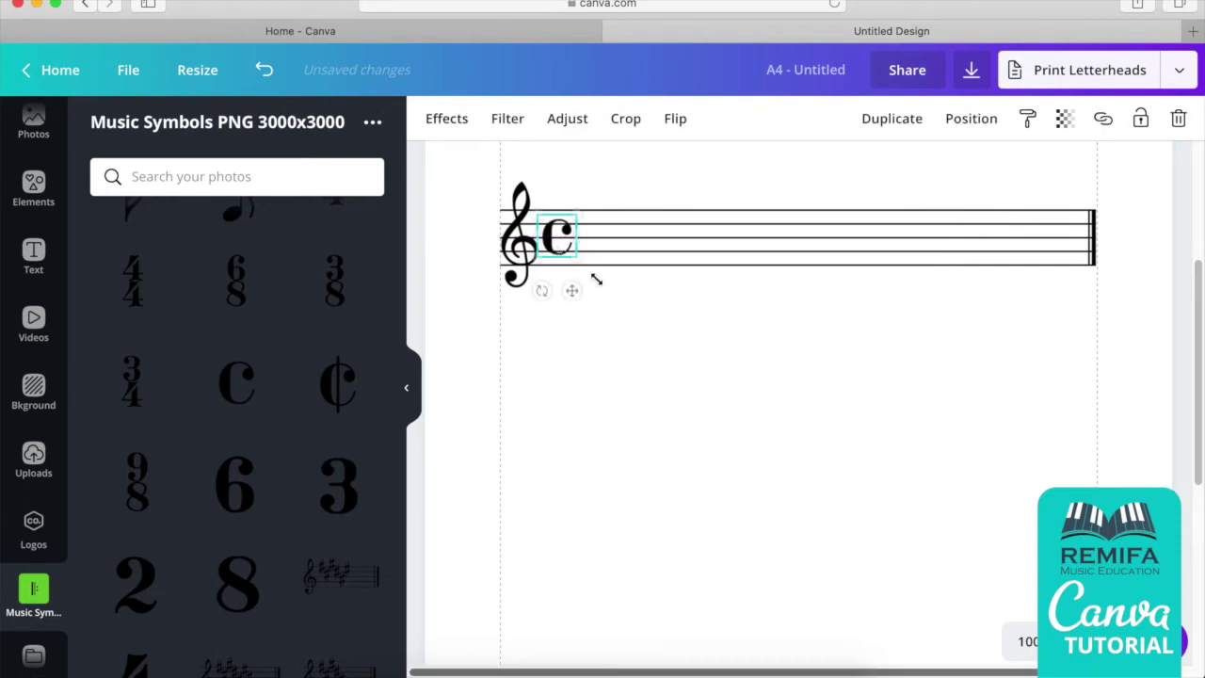
pyautogui.click(733, 369)
# Add the sharp symbol from the music symbols folder and shrink it below the staff.
pyautogui.scroll(10, 295, 371)
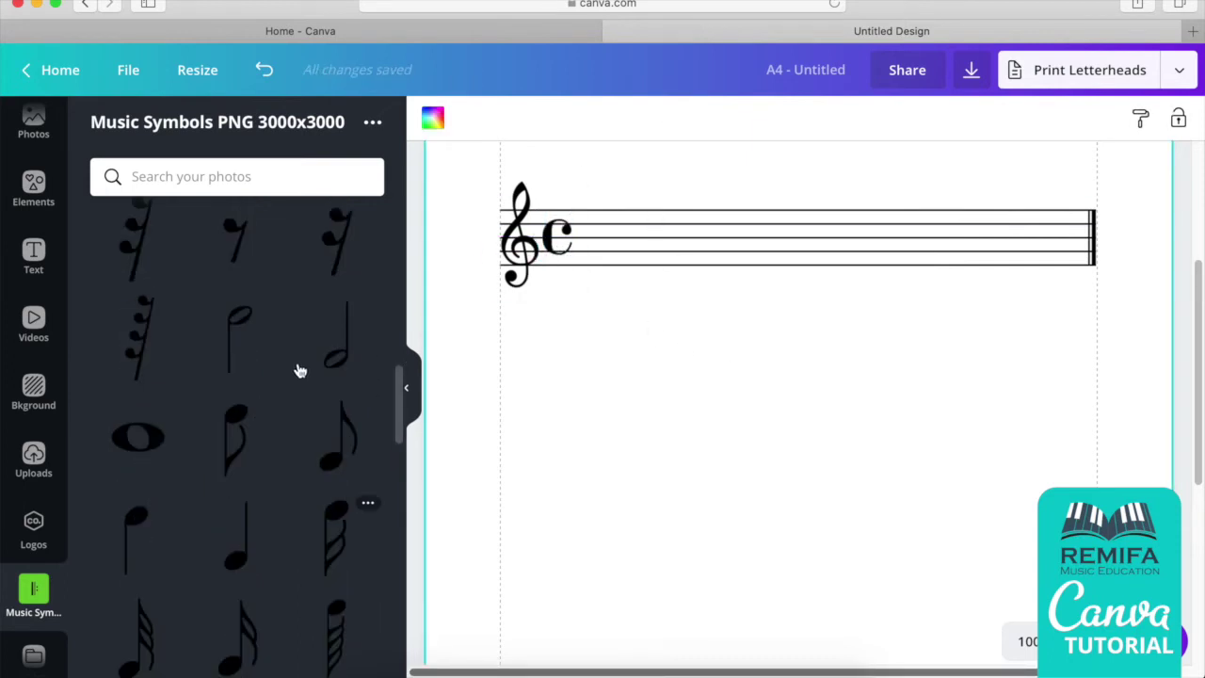
pyautogui.scroll(1, 299, 370)
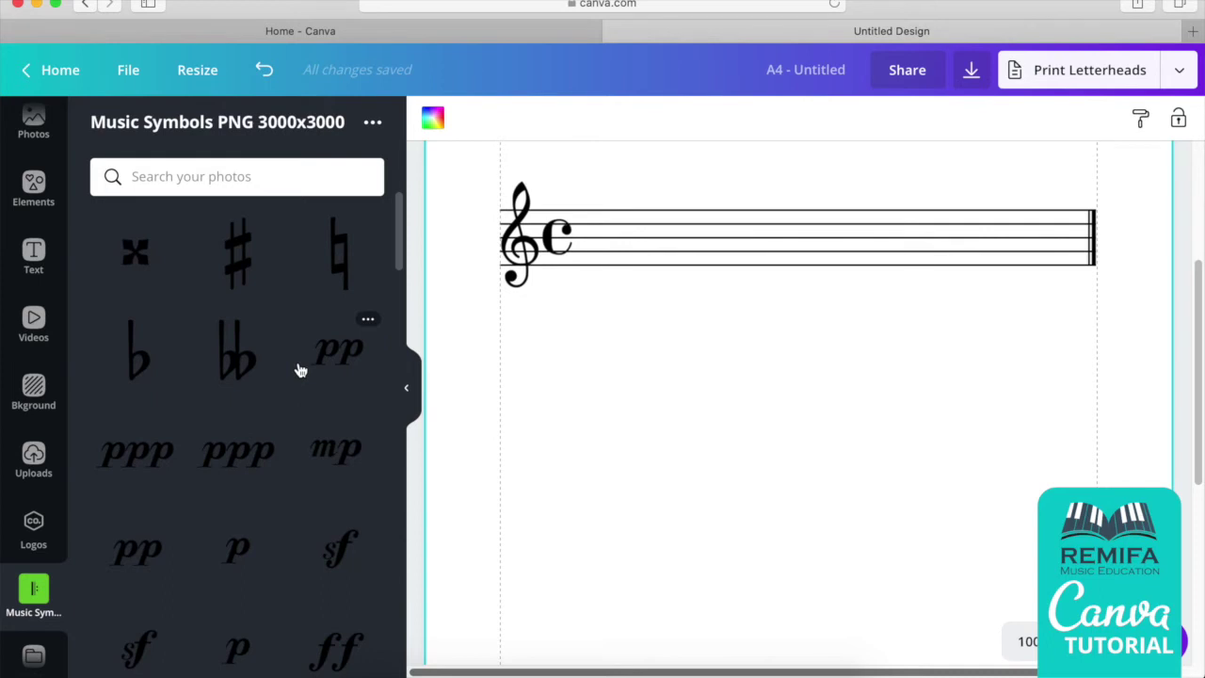
pyautogui.click(237, 254)
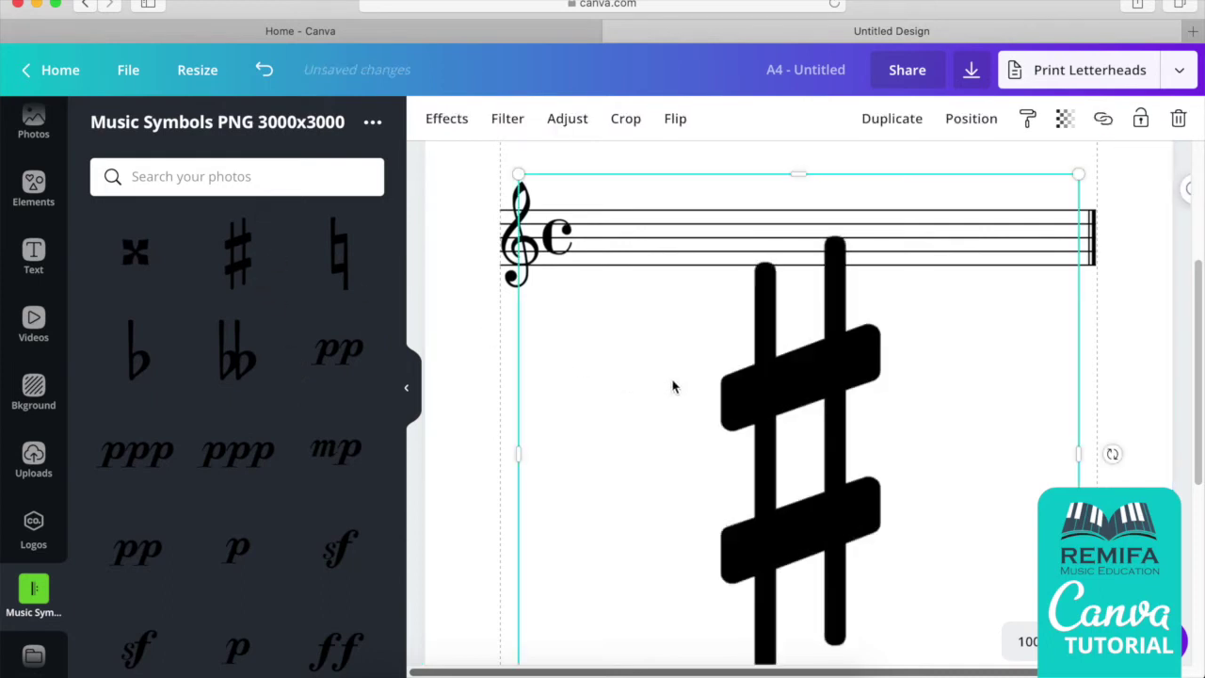
pyautogui.moveTo(521, 181); pyautogui.dragTo(913, 565)
pyautogui.moveTo(977, 602); pyautogui.dragTo(672, 367)
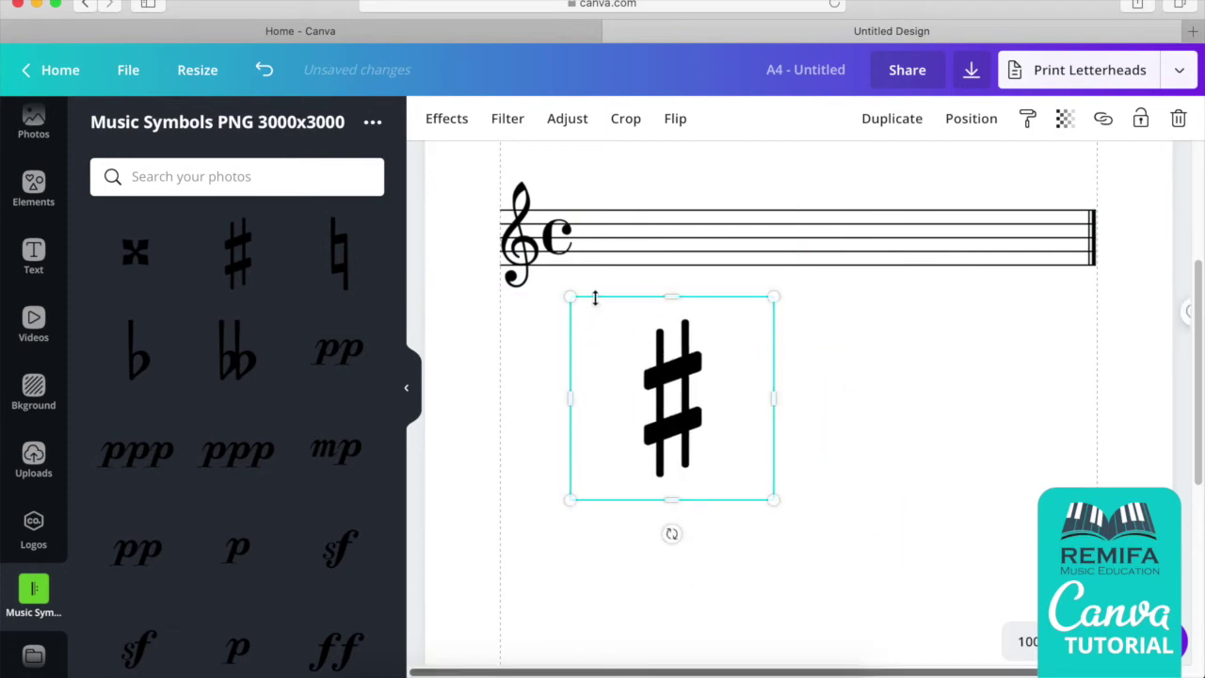
# Shrink the sharp further, place it on the staff's top line beside the common time symbol, and delete it.
pyautogui.moveTo(570, 296); pyautogui.dragTo(758, 436)
pyautogui.moveTo(754, 479); pyautogui.dragTo(625, 285)
pyautogui.moveTo(580, 215); pyautogui.dragTo(613, 235)
pyautogui.press('Left')
pyautogui.press('Left')
pyautogui.press('Left')
pyautogui.press('Up')
pyautogui.press('Up')
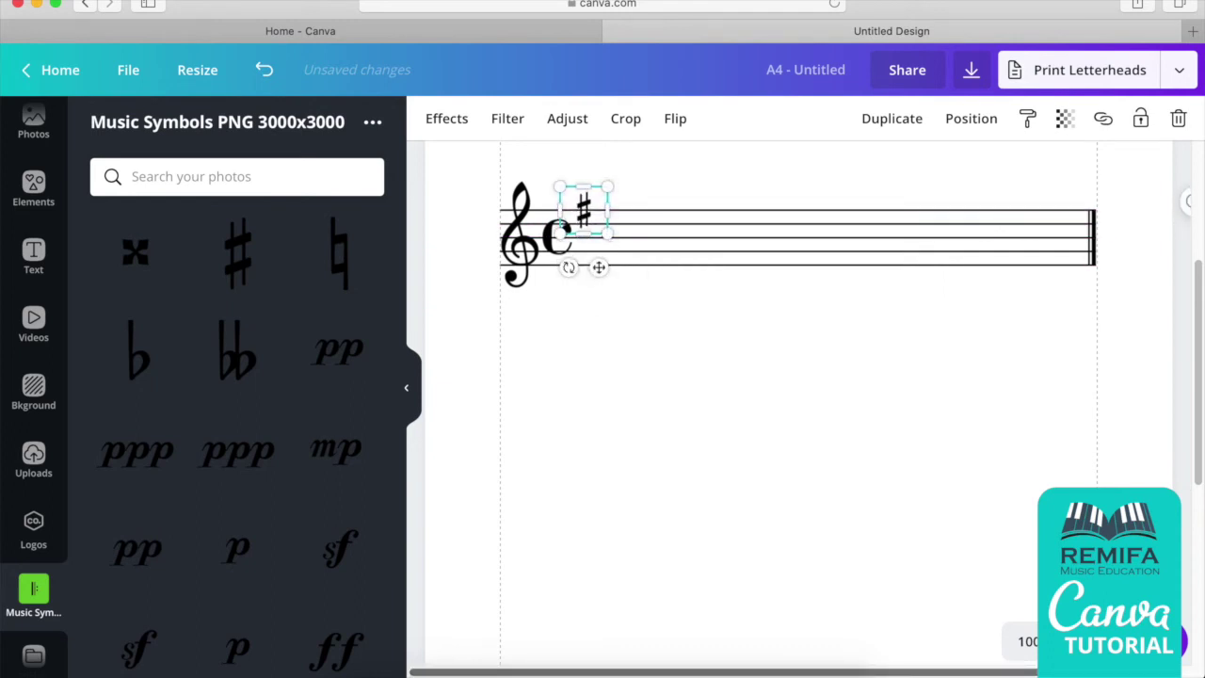
pyautogui.press('Delete')
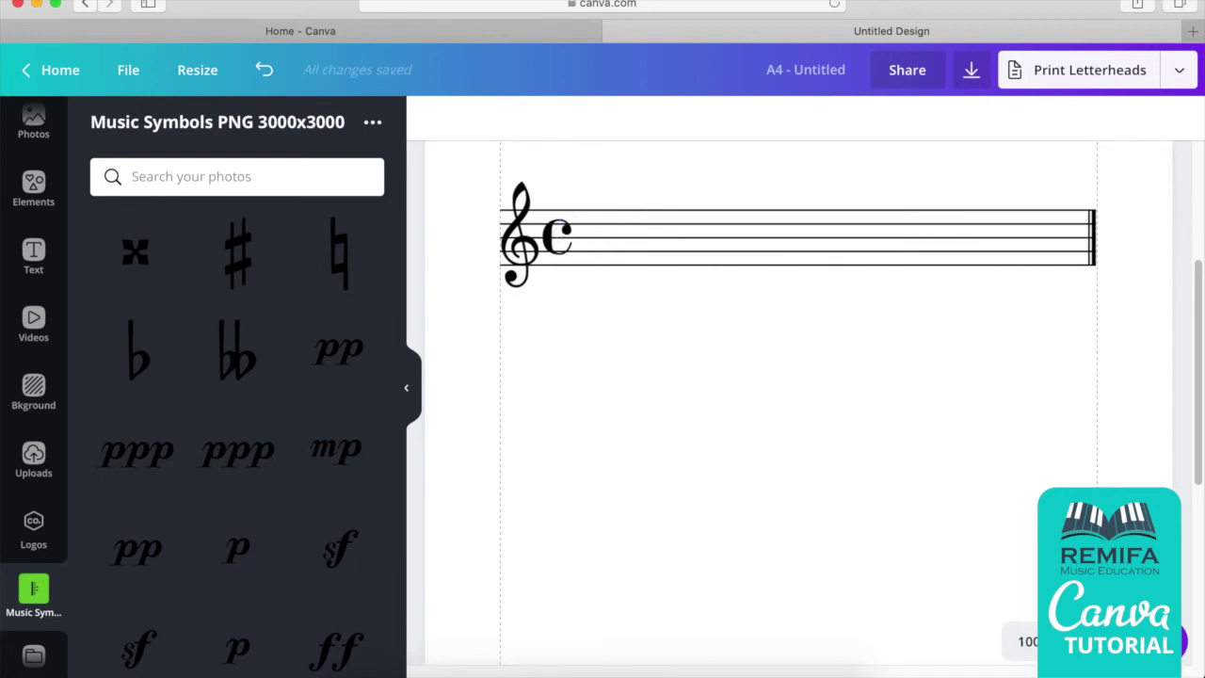
# Send the thick line of the final double bar backward, behind the thin line.
pyautogui.click(1089, 235)
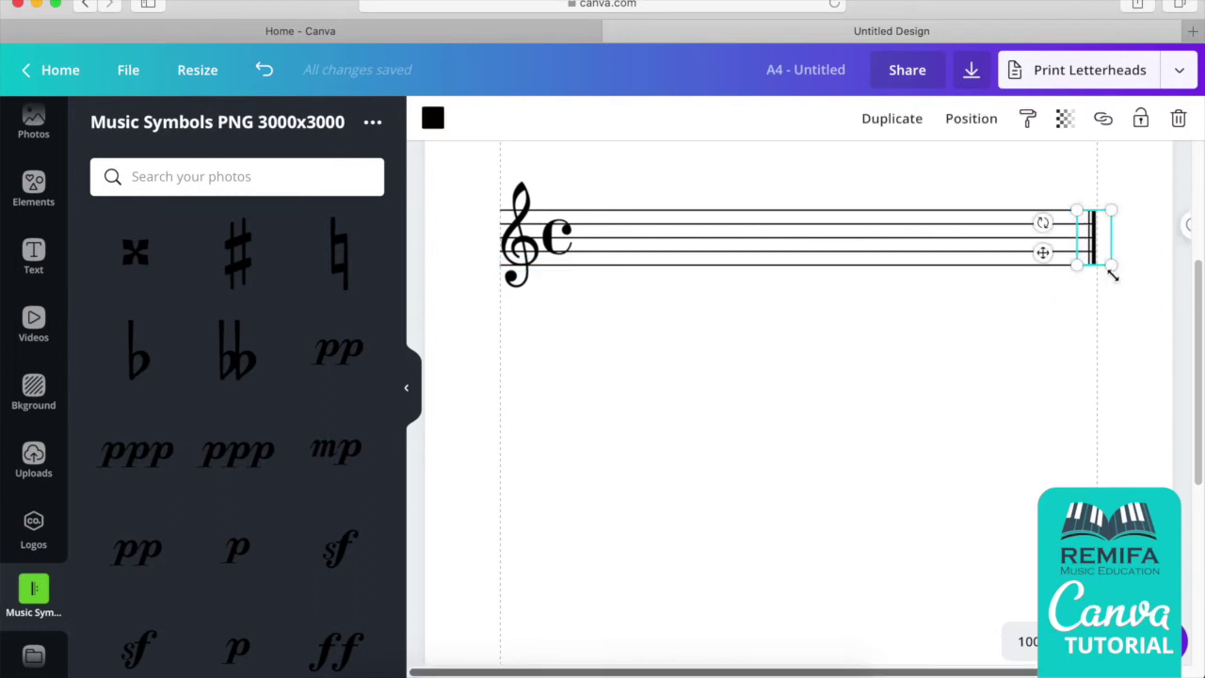
pyautogui.click(1033, 641)
pyautogui.click(1035, 273)
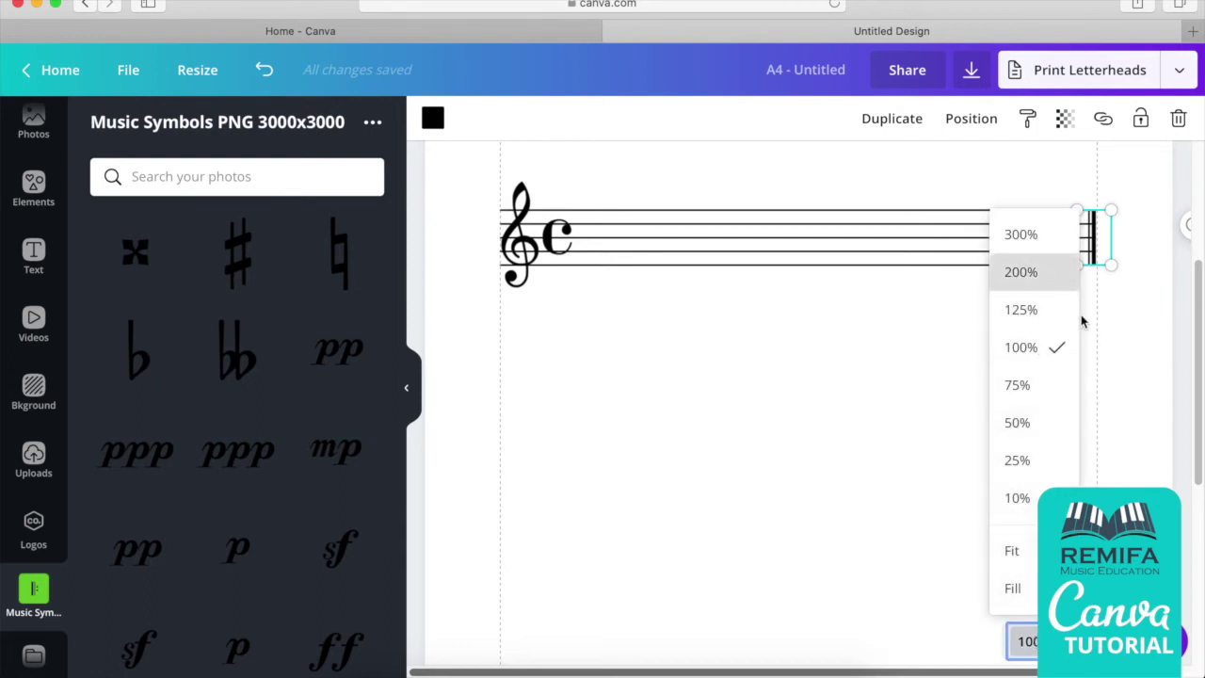
pyautogui.hscroll(3, 1138, 423)
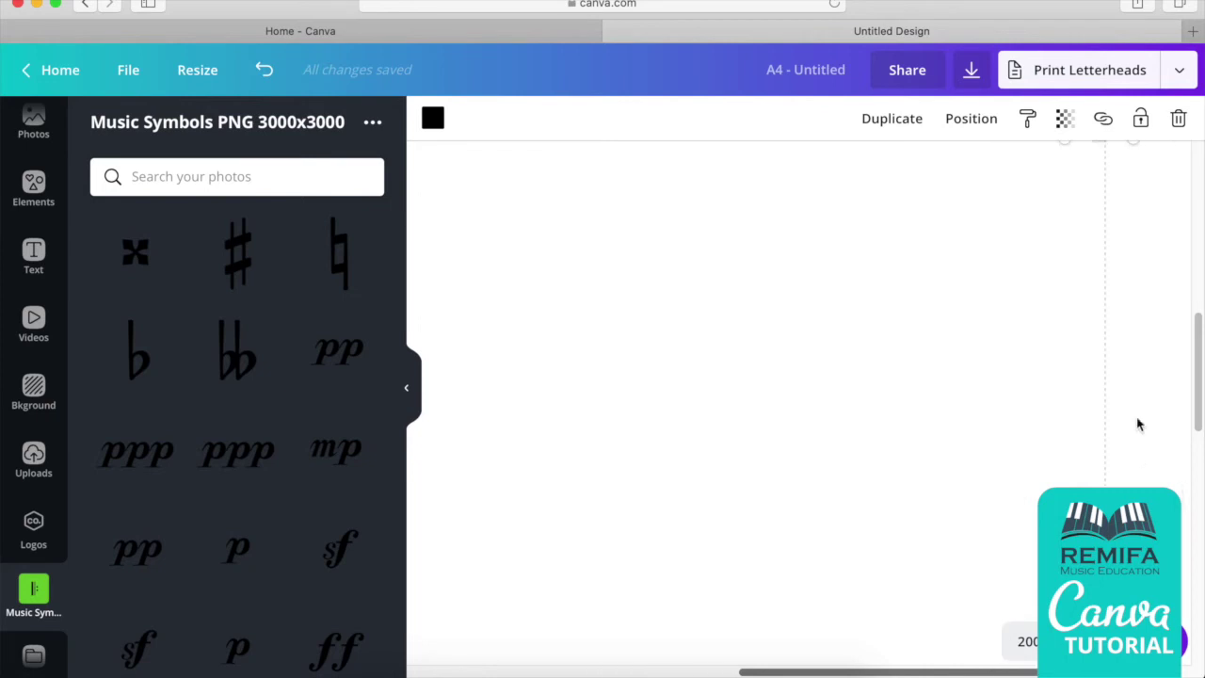
pyautogui.scroll(5, 1138, 414)
pyautogui.scroll(-1, 1088, 482)
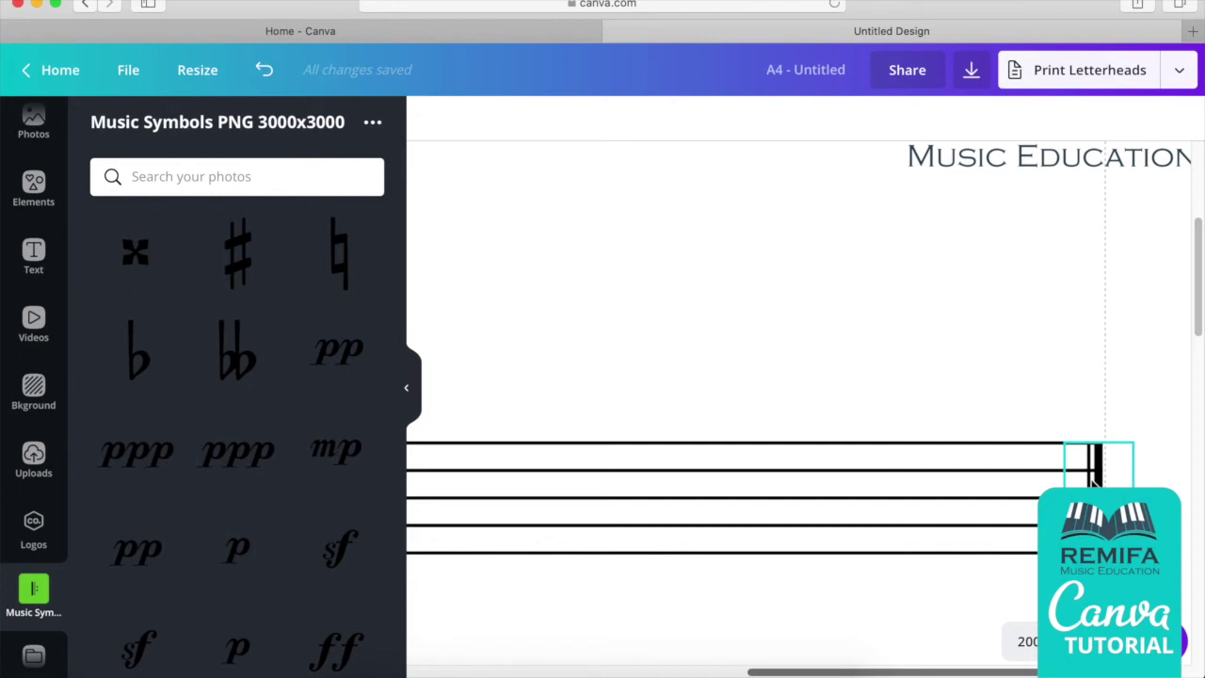
pyautogui.click(1095, 466)
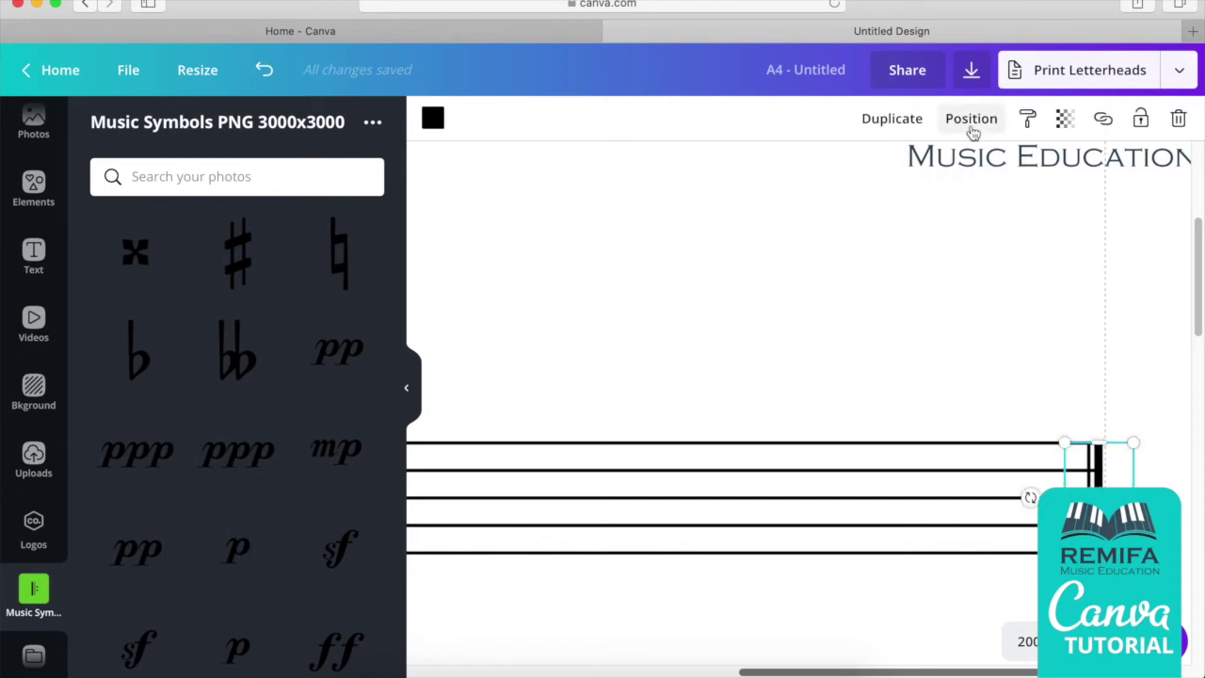
pyautogui.click(972, 133)
pyautogui.click(942, 178)
pyautogui.click(943, 178)
pyautogui.click(922, 624)
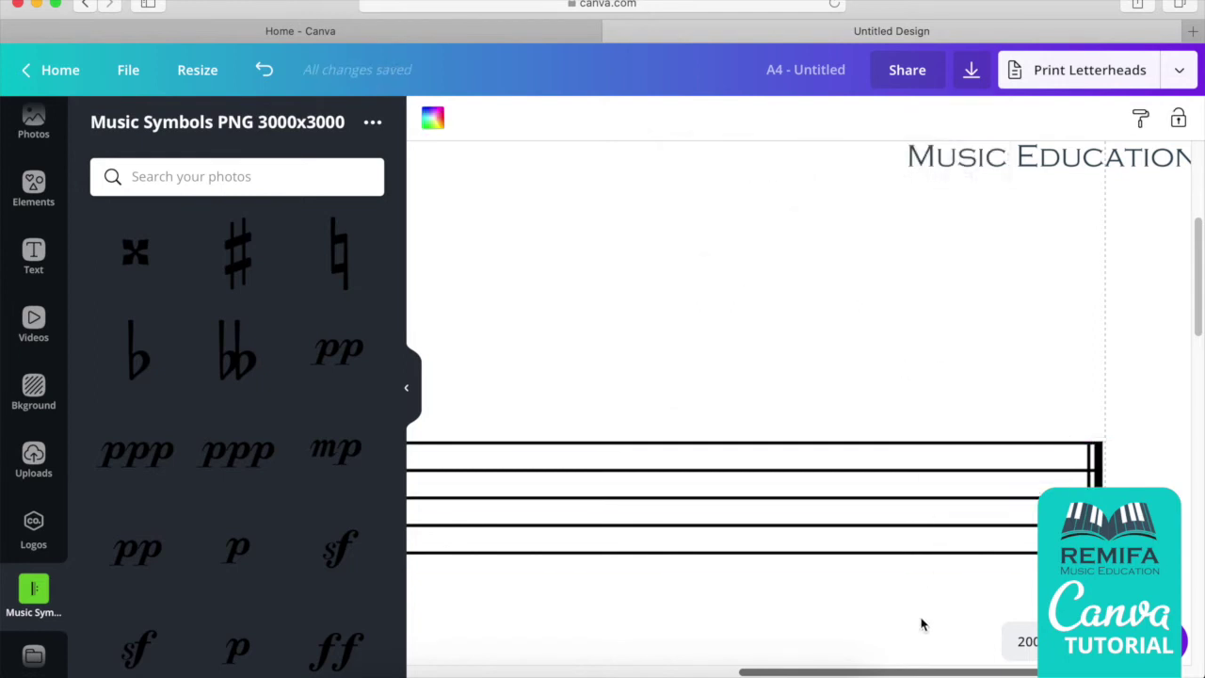
# Duplicate the thin line of the final double bar and park the copy above the staff.
pyautogui.click(1095, 466)
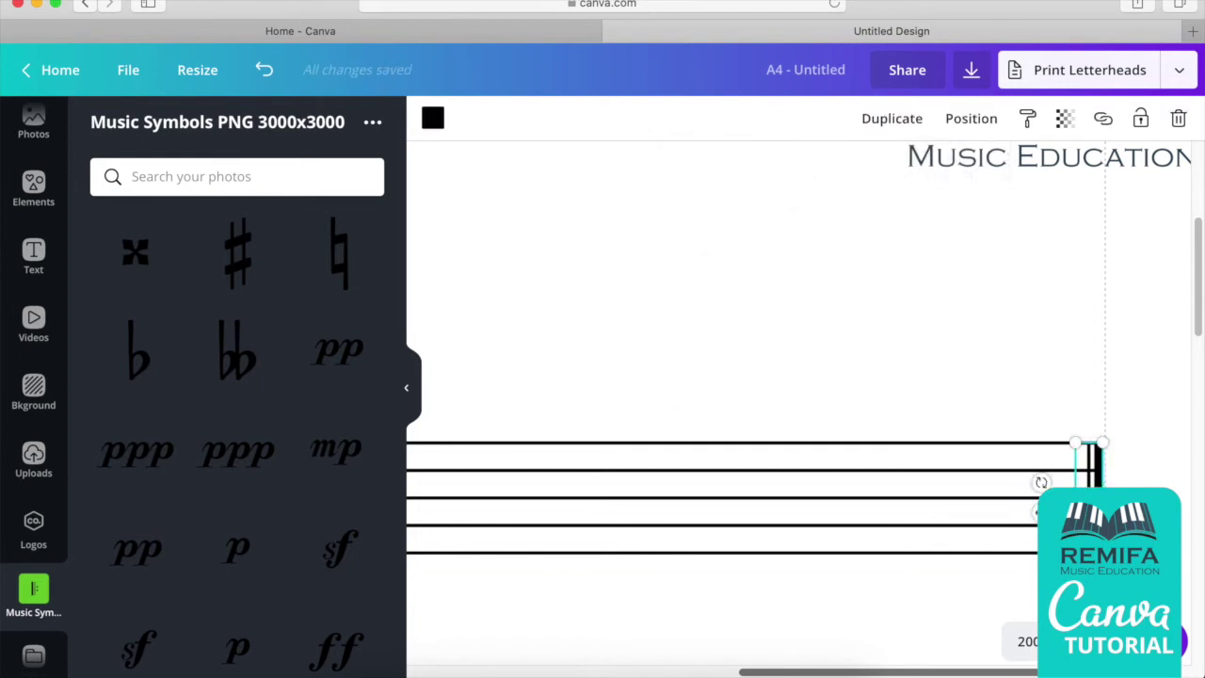
pyautogui.moveTo(1008, 580); pyautogui.dragTo(1083, 565)
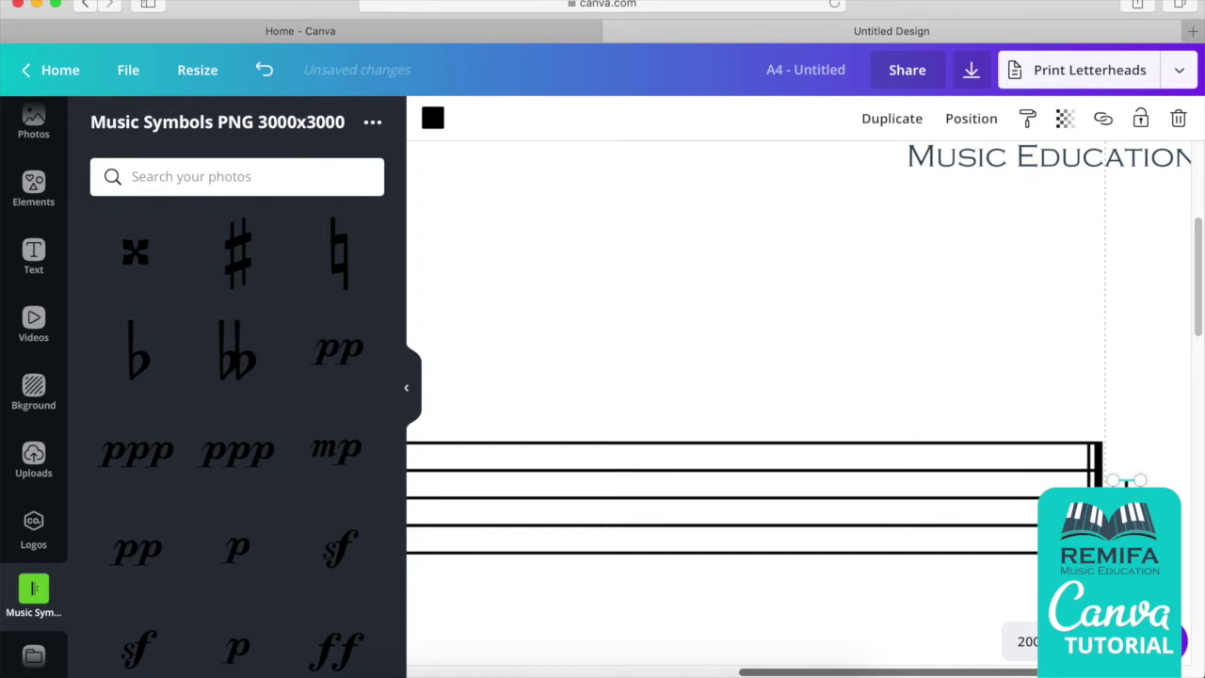
pyautogui.moveTo(1035, 516); pyautogui.dragTo(772, 243)
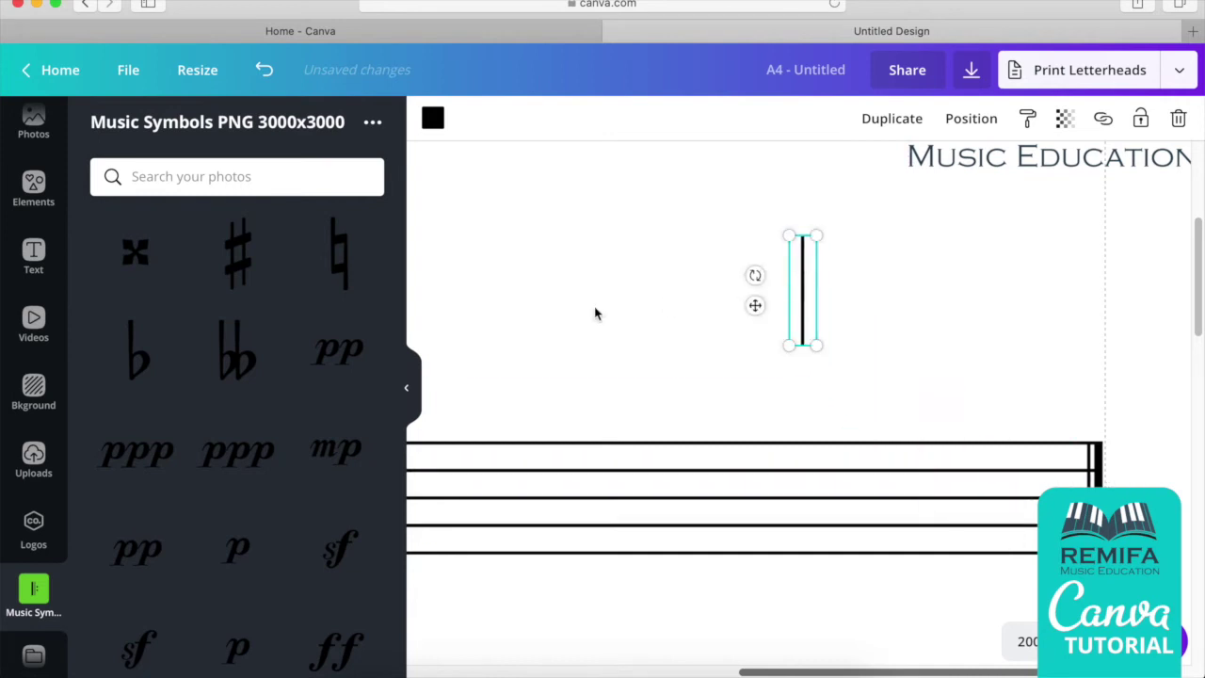
# Duplicate the spare bar line and place the copy across the staff near its middle to divide it into two measures.
pyautogui.click(417, 388)
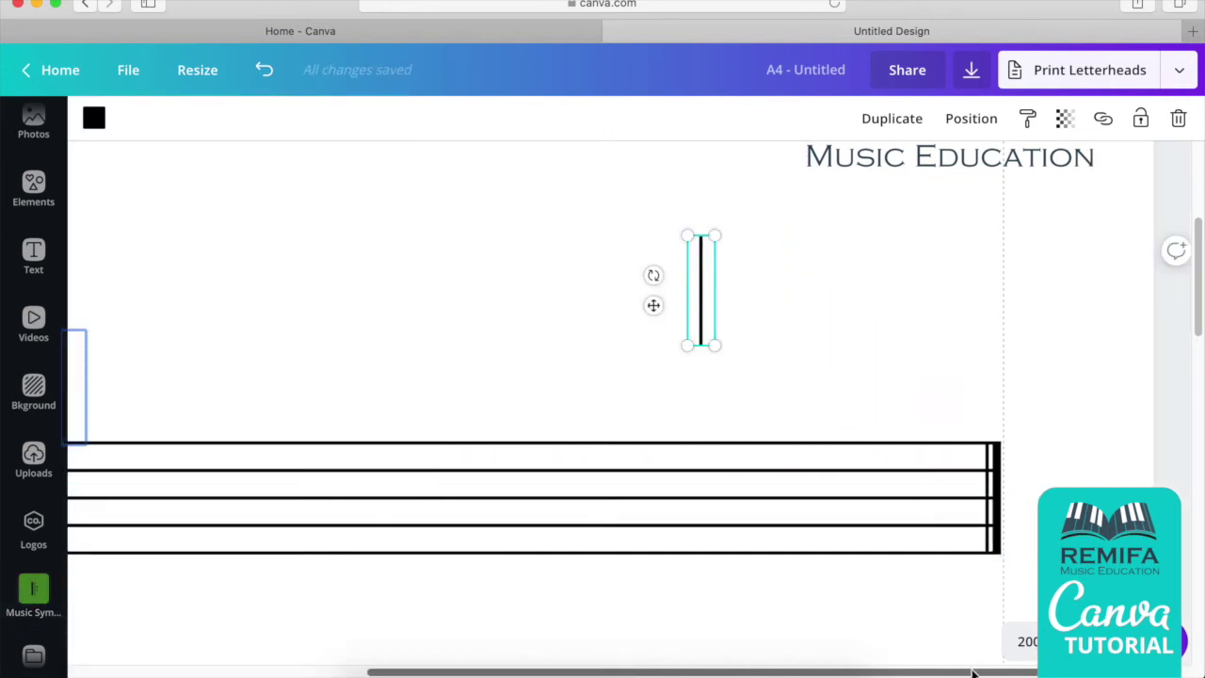
pyautogui.hscroll(-5, 973, 564)
pyautogui.press('Escape')
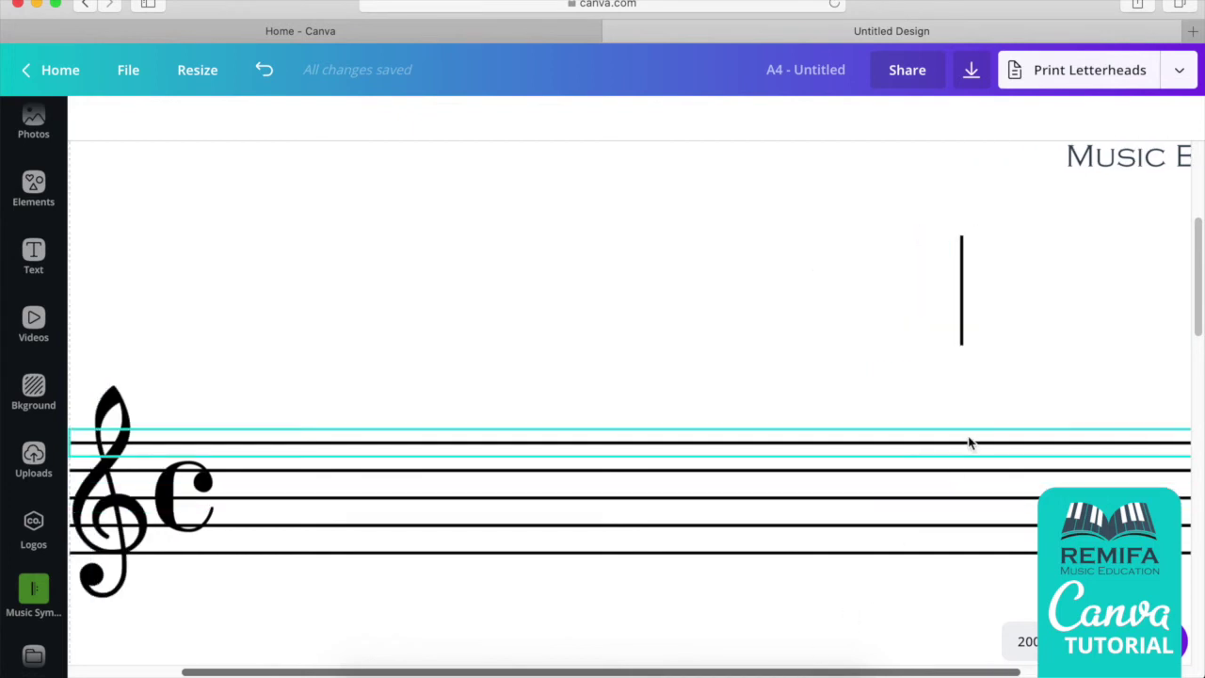
pyautogui.click(960, 299)
pyautogui.press('super+d')
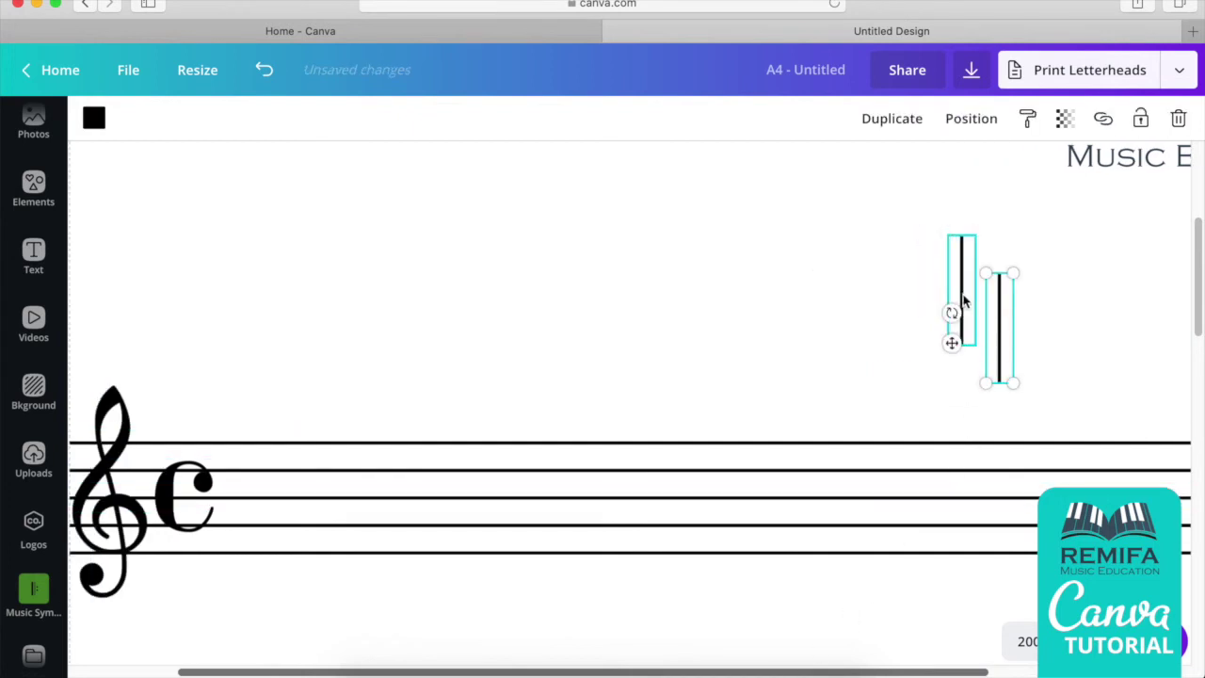
pyautogui.moveTo(995, 311); pyautogui.dragTo(820, 474)
pyautogui.click(1026, 641)
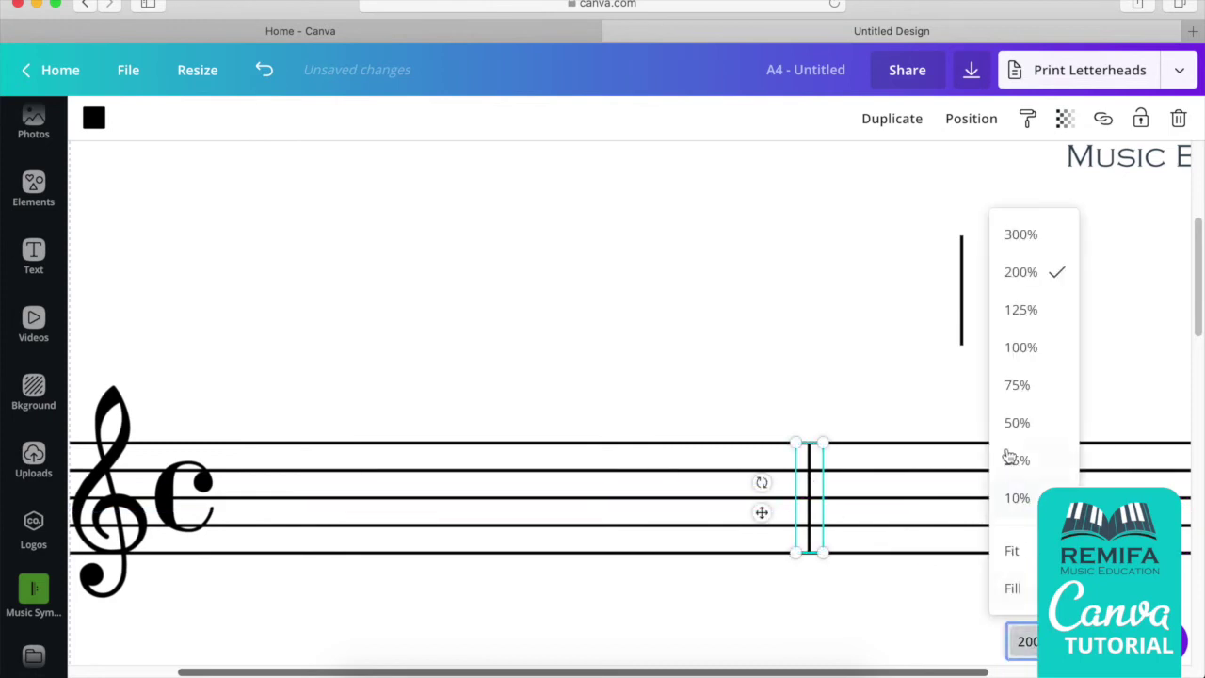
pyautogui.click(1034, 348)
pyautogui.click(800, 606)
pyautogui.moveTo(704, 468); pyautogui.dragTo(658, 461)
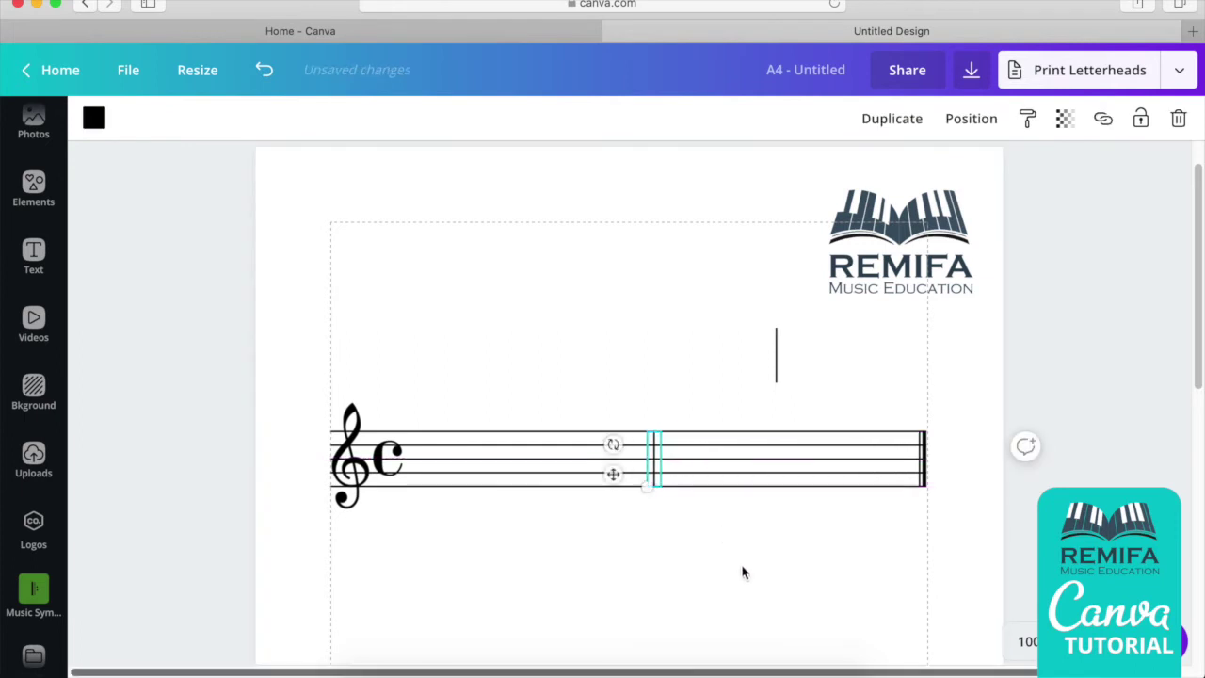
pyautogui.click(743, 572)
pyautogui.click(776, 375)
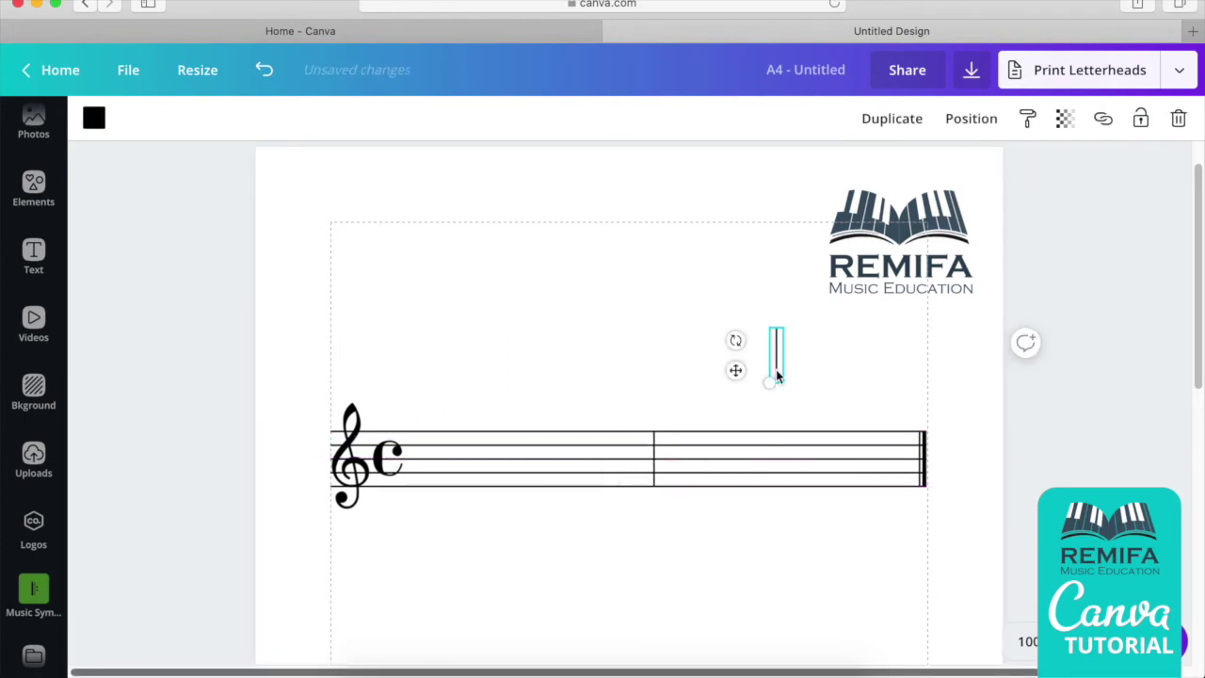
pyautogui.press('super+d')
pyautogui.moveTo(795, 377)
pyautogui.mouseDown()
pyautogui.moveTo(781, 518)
pyautogui.moveTo(541, 460)
pyautogui.moveTo(524, 495)
pyautogui.moveTo(796, 462)
pyautogui.moveTo(806, 371)
pyautogui.mouseUp()
pyautogui.press('BackSpace')
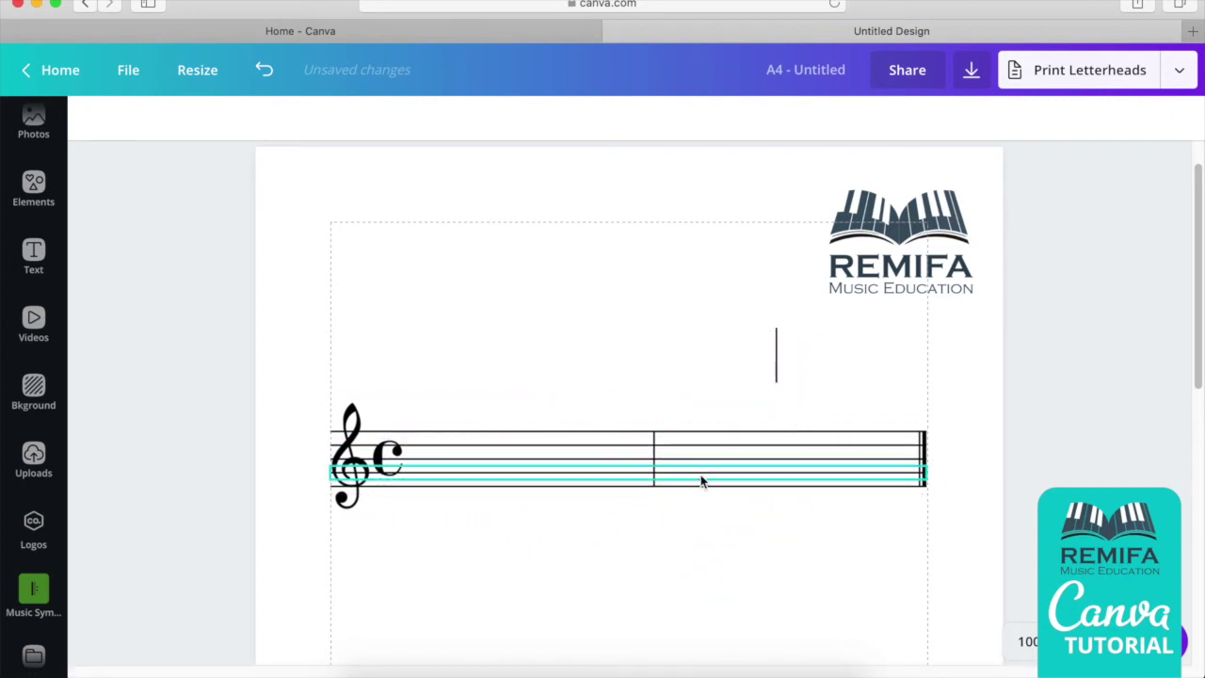
# Add the stem-up quarter note from the music symbols folder and shrink it below the staff.
pyautogui.scroll(-2, 704, 471)
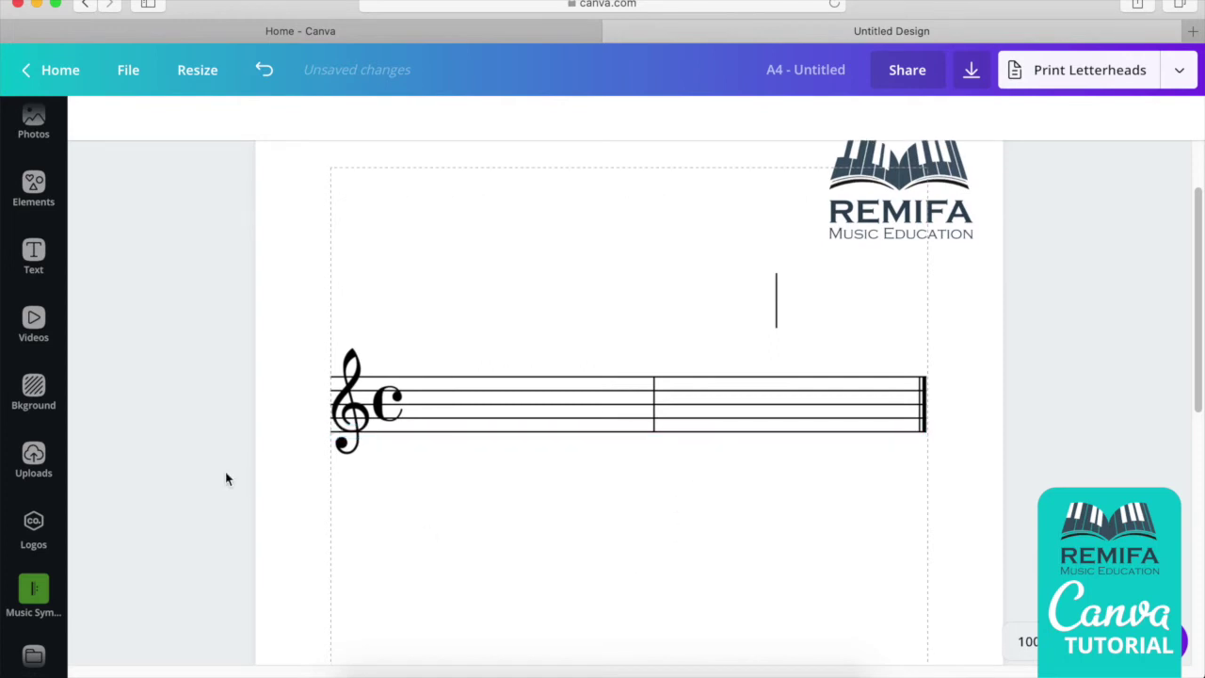
pyautogui.click(35, 602)
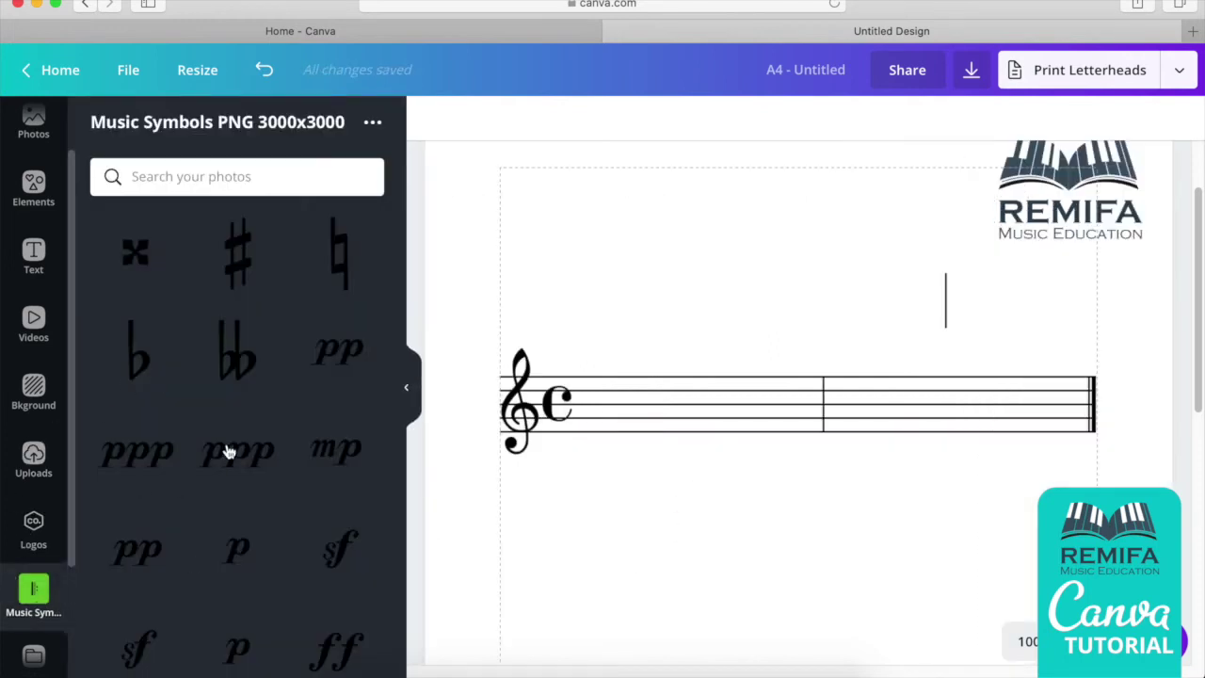
pyautogui.scroll(-15, 236, 435)
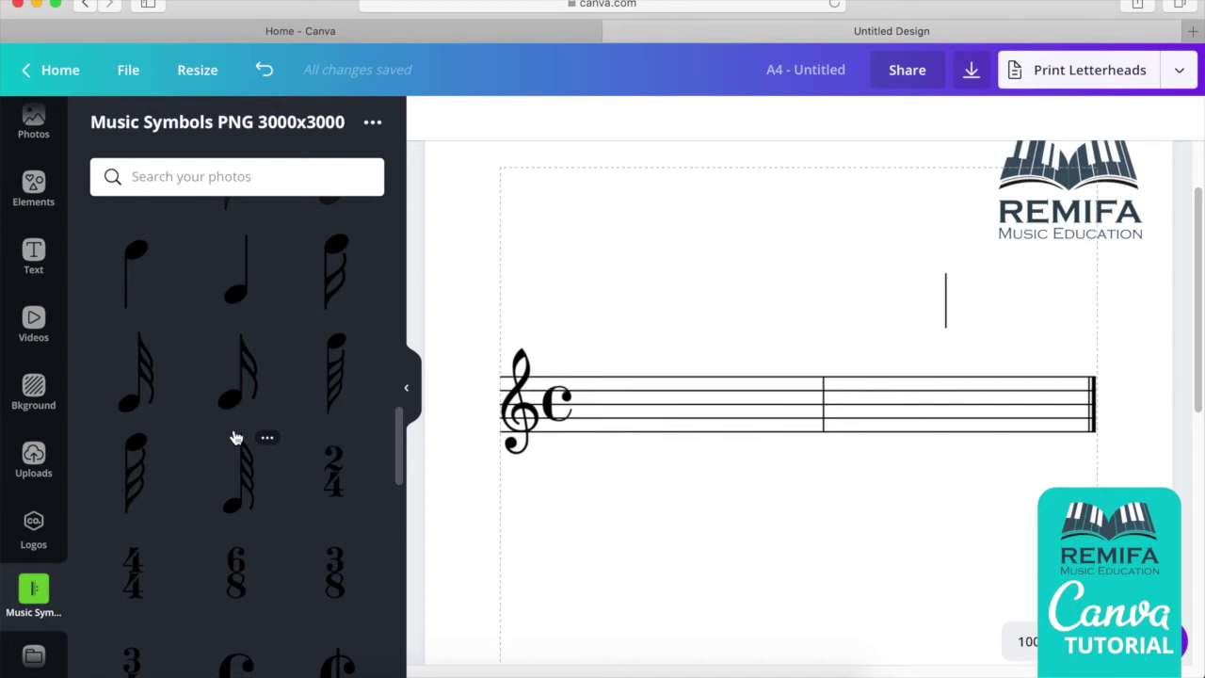
pyautogui.scroll(2, 263, 446)
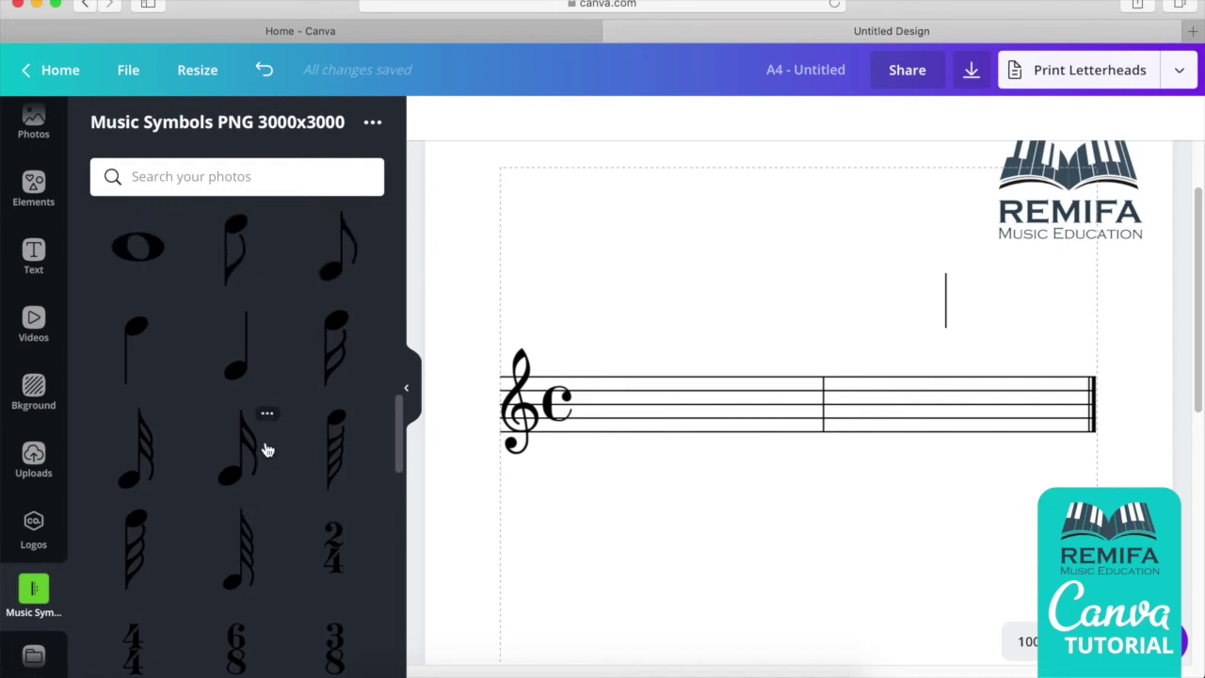
pyautogui.scroll(3, 266, 450)
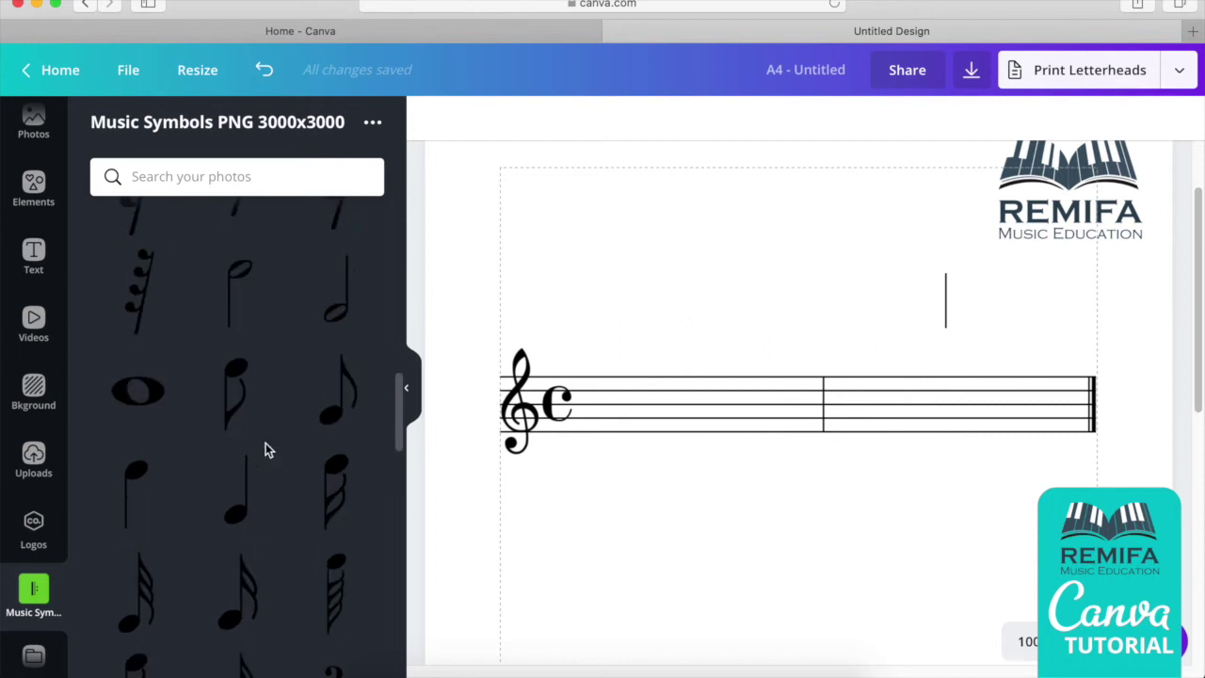
pyautogui.scroll(2, 266, 449)
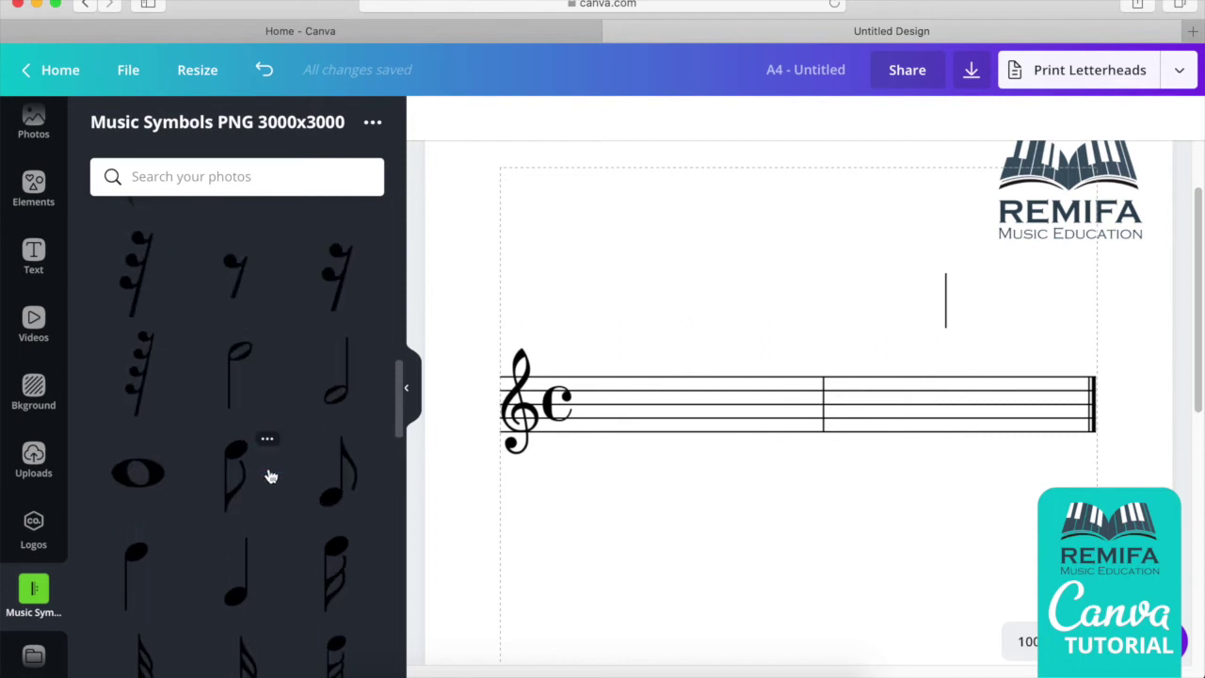
pyautogui.scroll(-2, 270, 476)
pyautogui.click(243, 524)
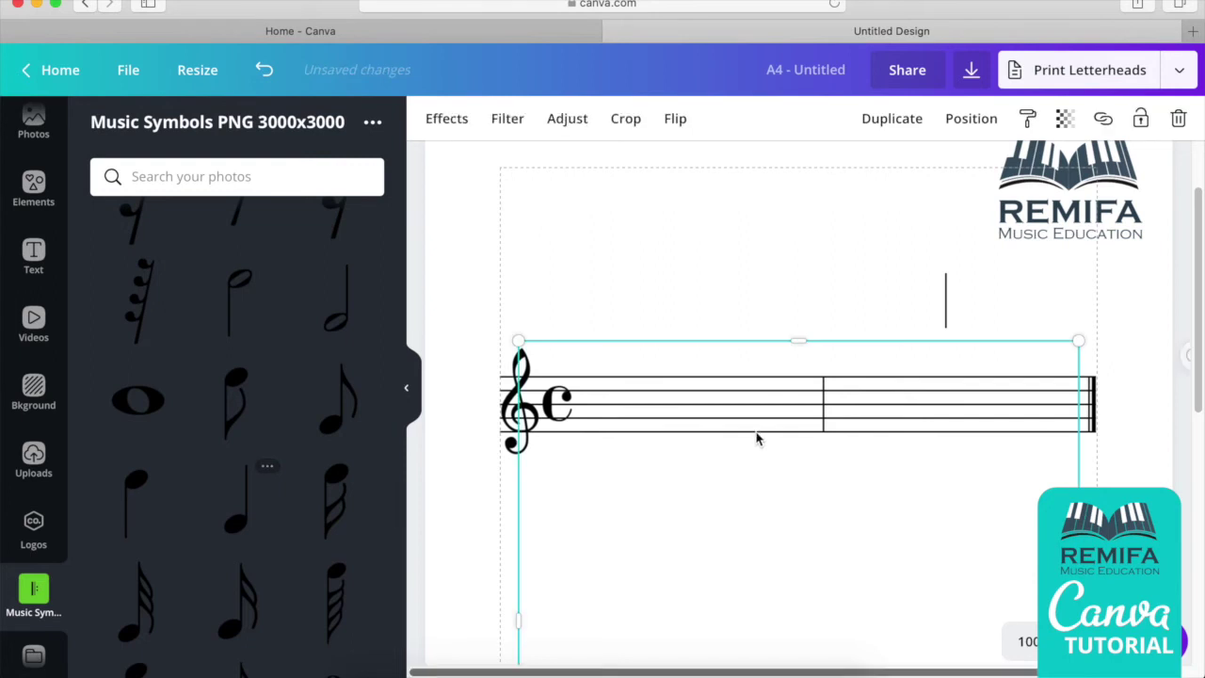
pyautogui.moveTo(744, 461); pyautogui.dragTo(850, 535)
pyautogui.scroll(-5, 857, 518)
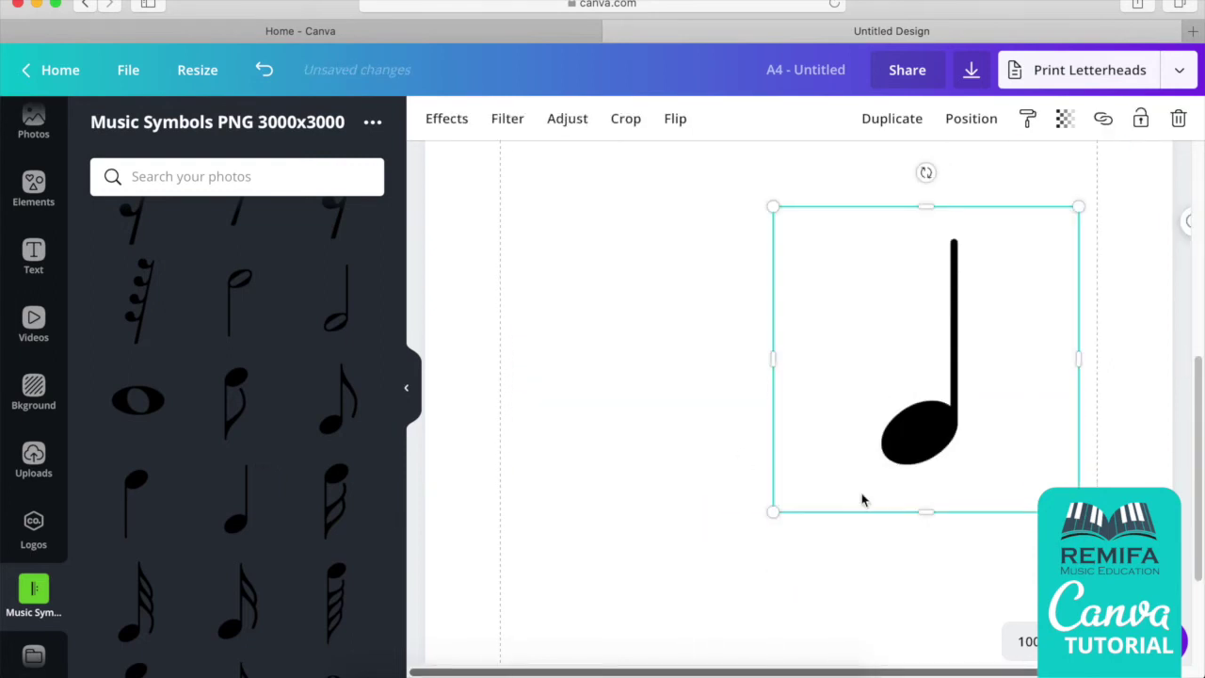
# Crop the quarter note's empty margins closely and shrink it to roughly the staff's scale.
pyautogui.click(626, 120)
pyautogui.moveTo(772, 205); pyautogui.dragTo(855, 223)
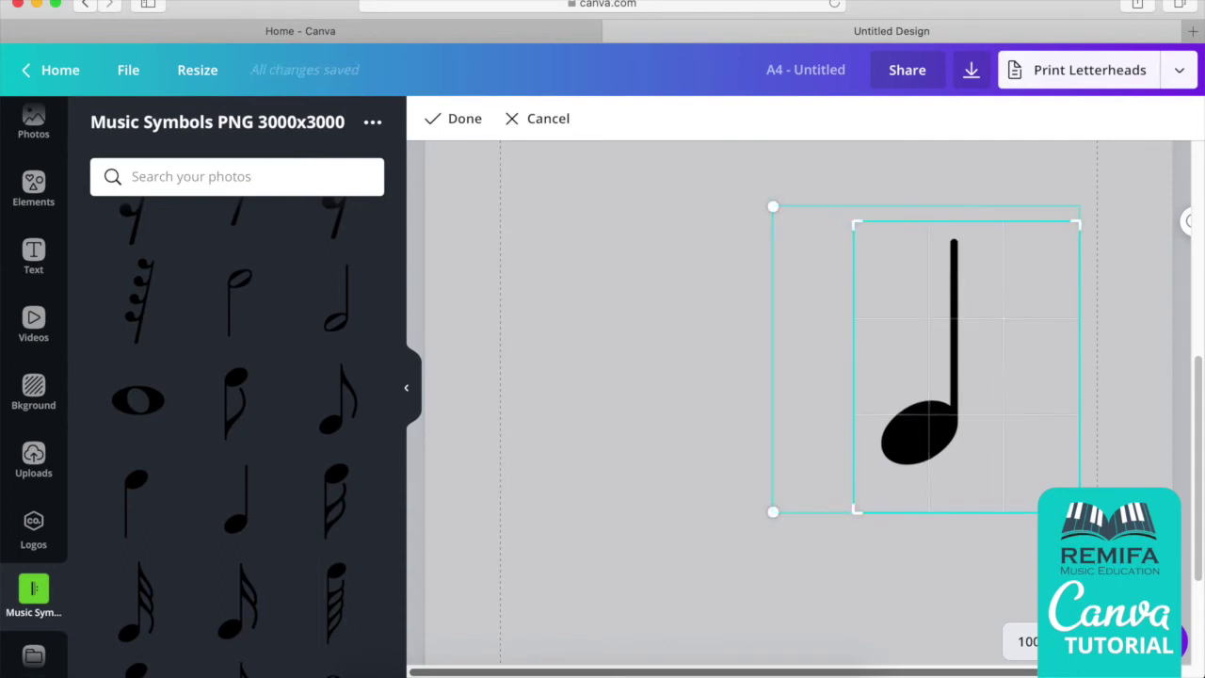
pyautogui.moveTo(1079, 512); pyautogui.dragTo(828, 372)
pyautogui.press('Return')
pyautogui.scroll(5, 828, 386)
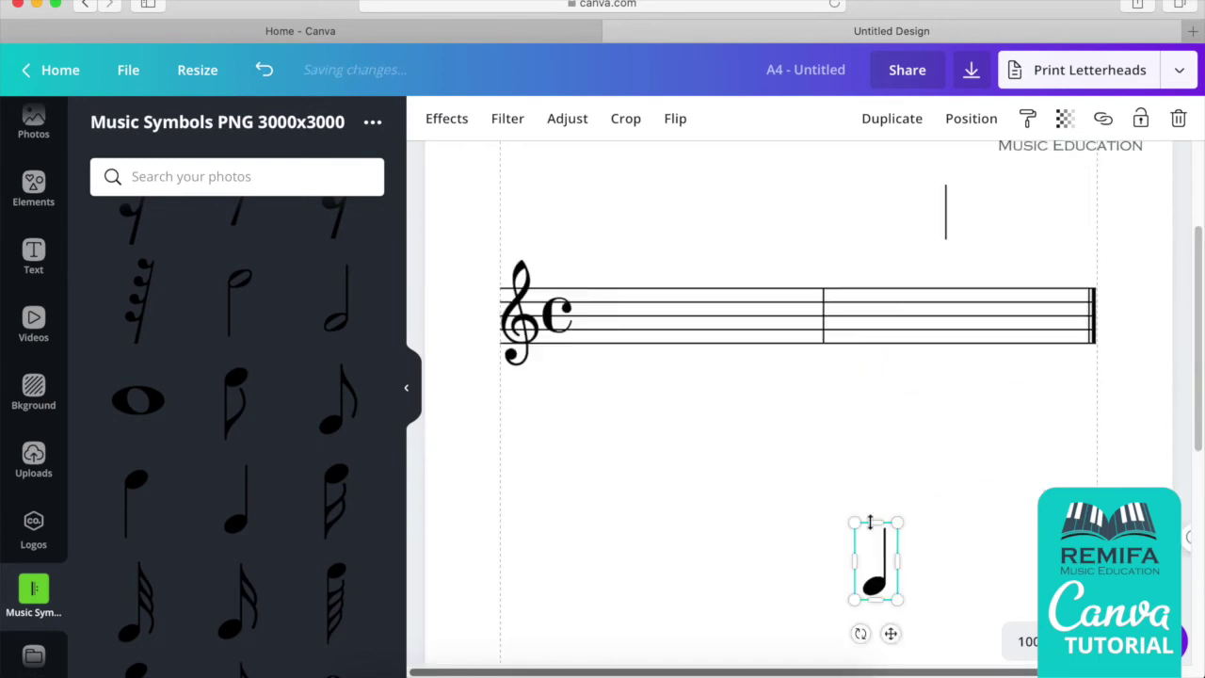
# Place the quarter note in the staff's lowest space after the common time symbol and resize it to about 0.9 by 1.7.
pyautogui.moveTo(875, 588); pyautogui.dragTo(626, 332)
pyautogui.moveTo(646, 267); pyautogui.dragTo(637, 283)
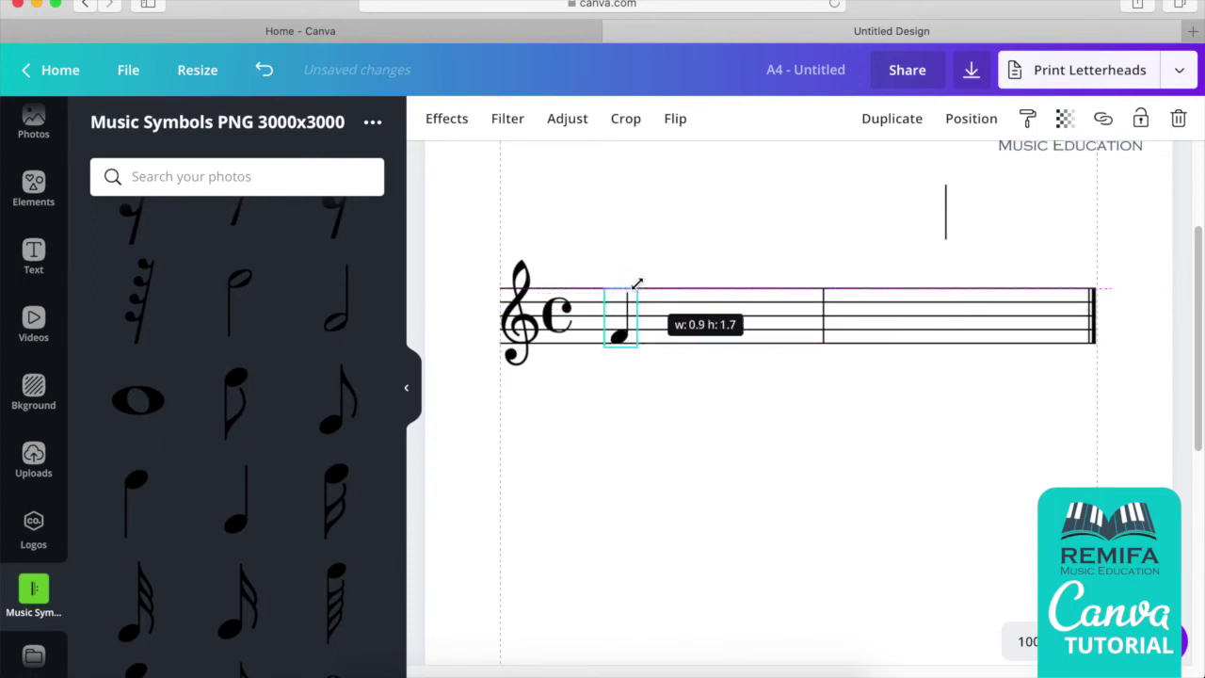
pyautogui.moveTo(689, 423); pyautogui.dragTo(689, 424)
pyautogui.click(839, 430)
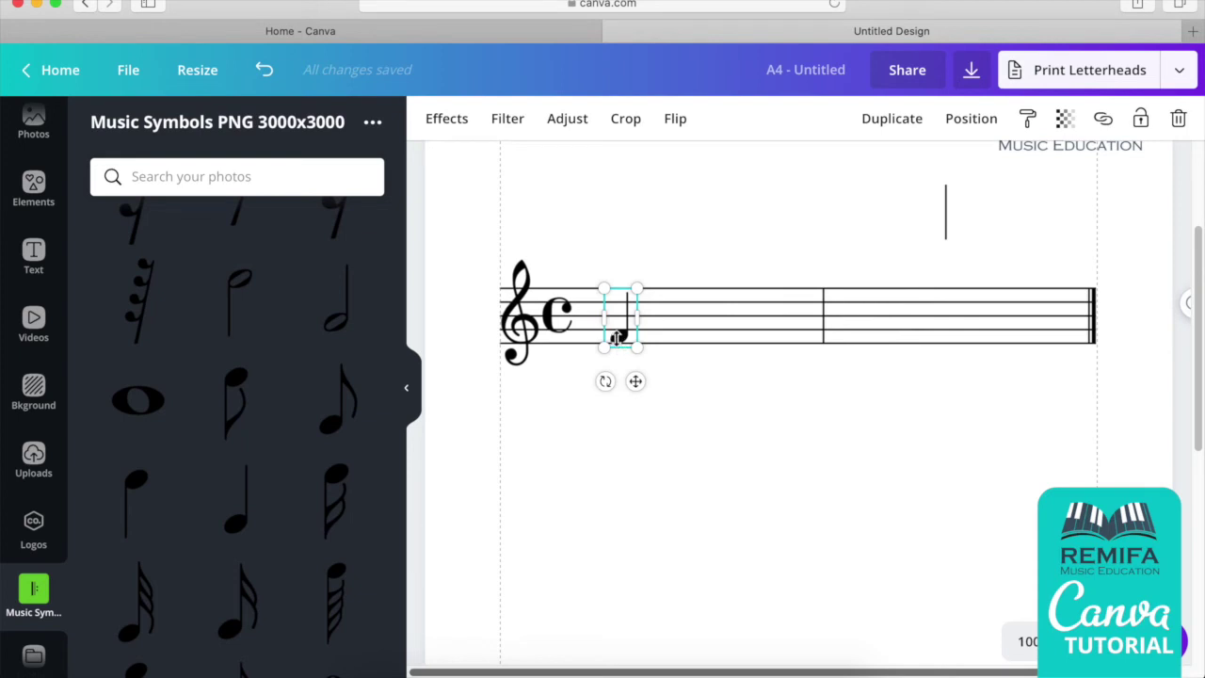
# Duplicate the quarter note, place the copy in the staff's second space after the first note, and nudge it left.
pyautogui.moveTo(626, 335); pyautogui.dragTo(687, 320)
pyautogui.press('super+d')
pyautogui.click(662, 368)
pyautogui.press('Left')
pyautogui.press('Left')
pyautogui.press('Left')
pyautogui.press('Left')
pyautogui.press('Left')
pyautogui.press('Left')
pyautogui.press('Left')
pyautogui.press('Left')
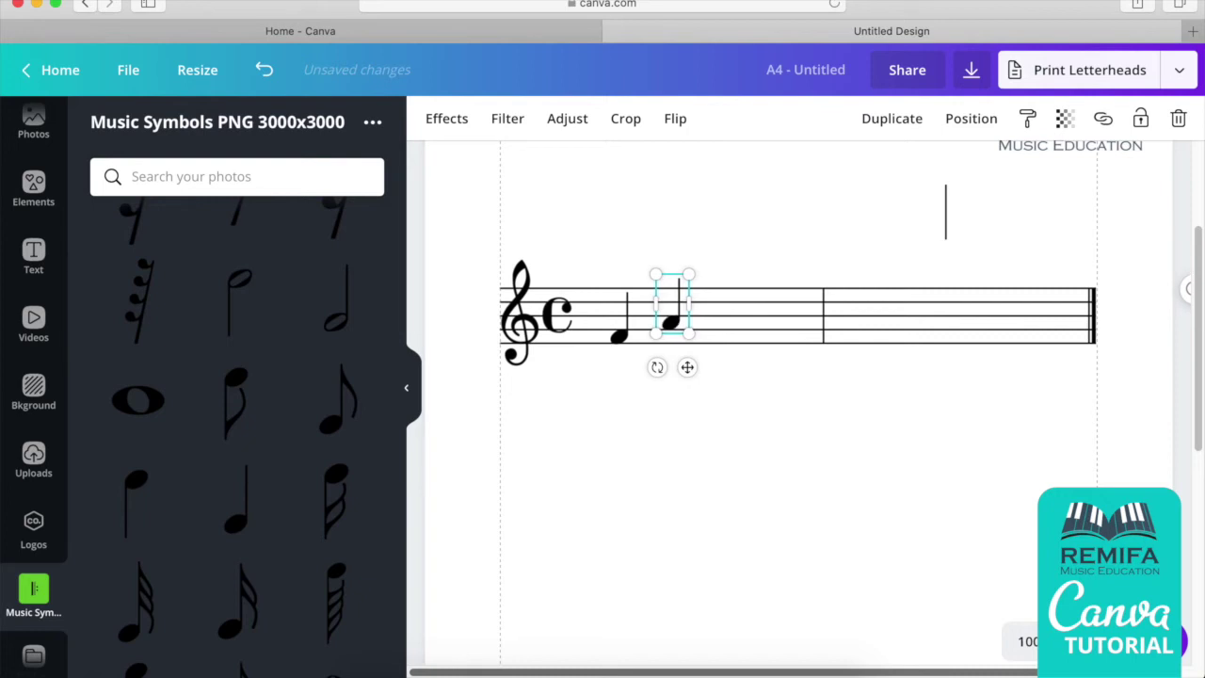
# Duplicate the second quarter note and set the copy aside in the empty area below the staff.
pyautogui.click(806, 523)
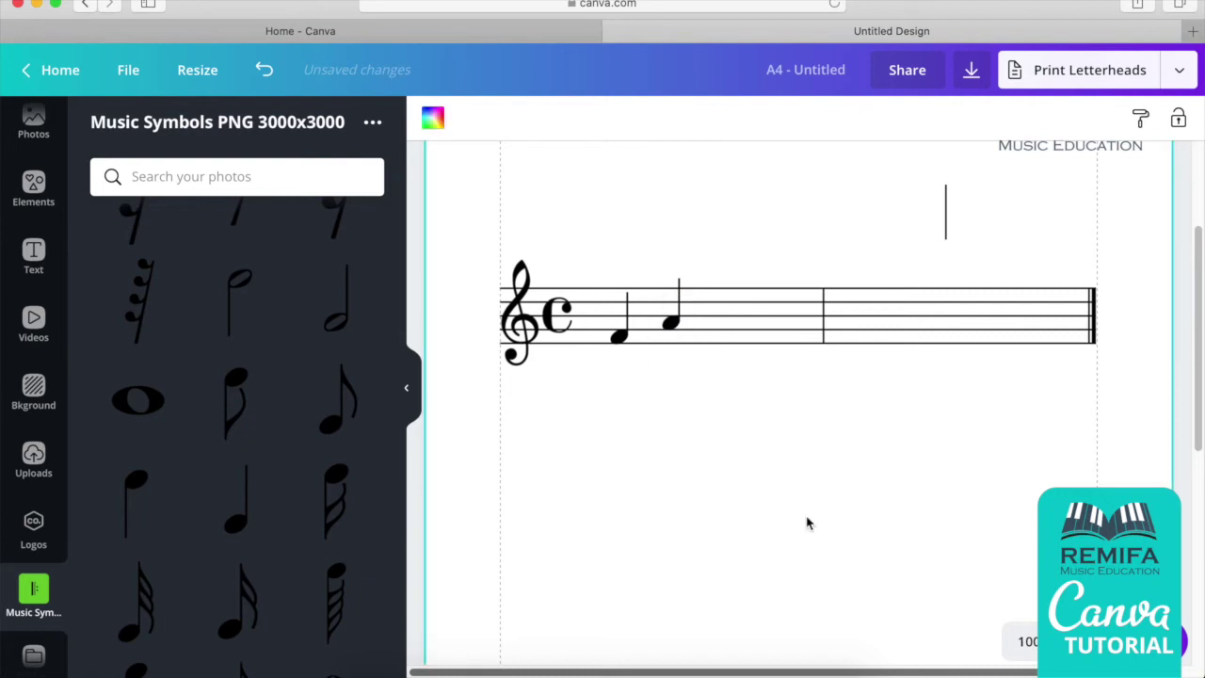
pyautogui.scroll(2, 314, 366)
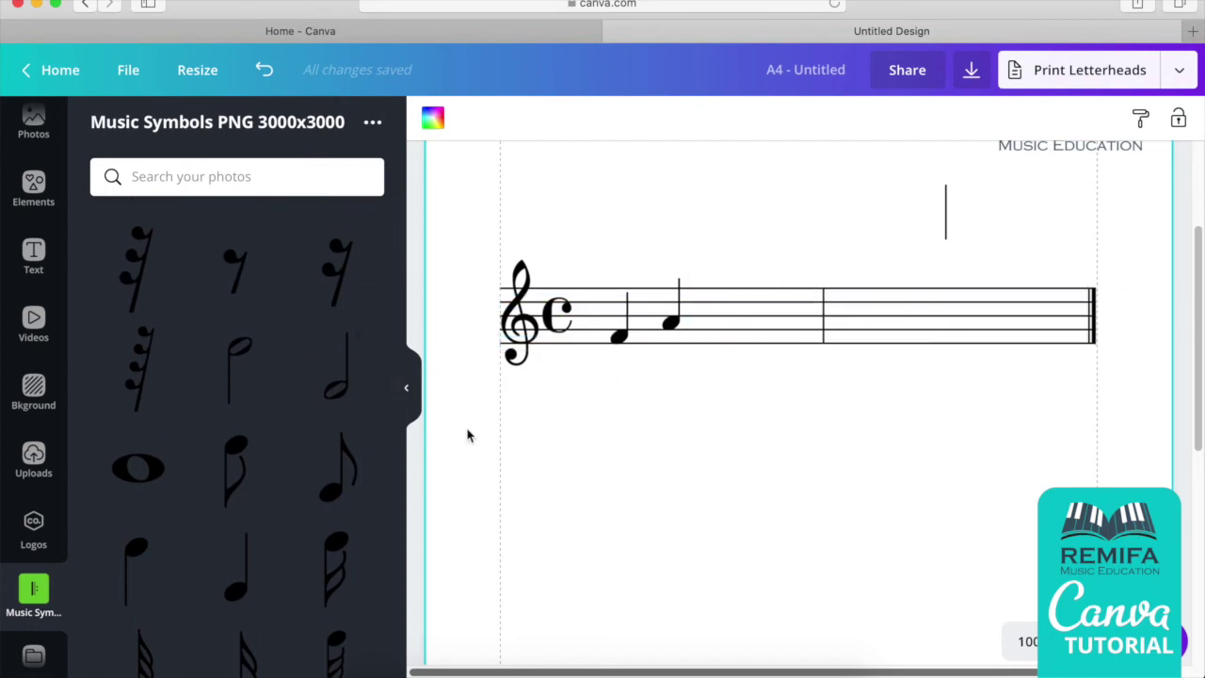
pyautogui.scroll(-1, 269, 393)
pyautogui.scroll(-3, 202, 556)
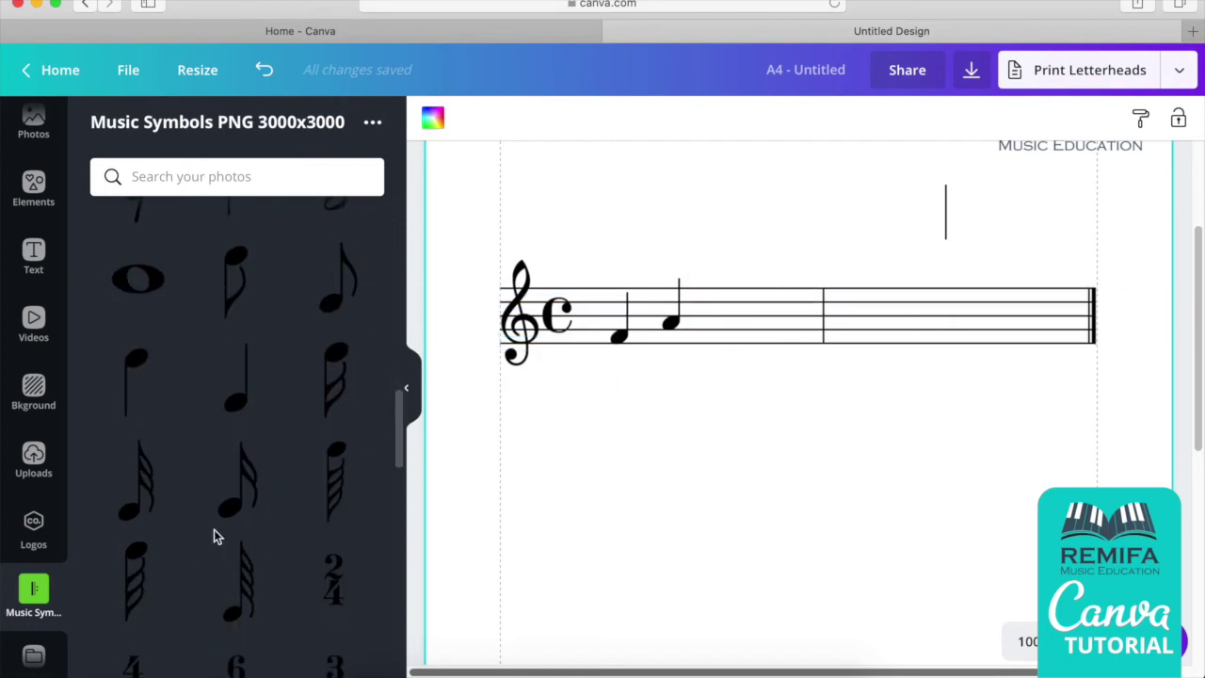
pyautogui.click(674, 322)
pyautogui.press('super+d')
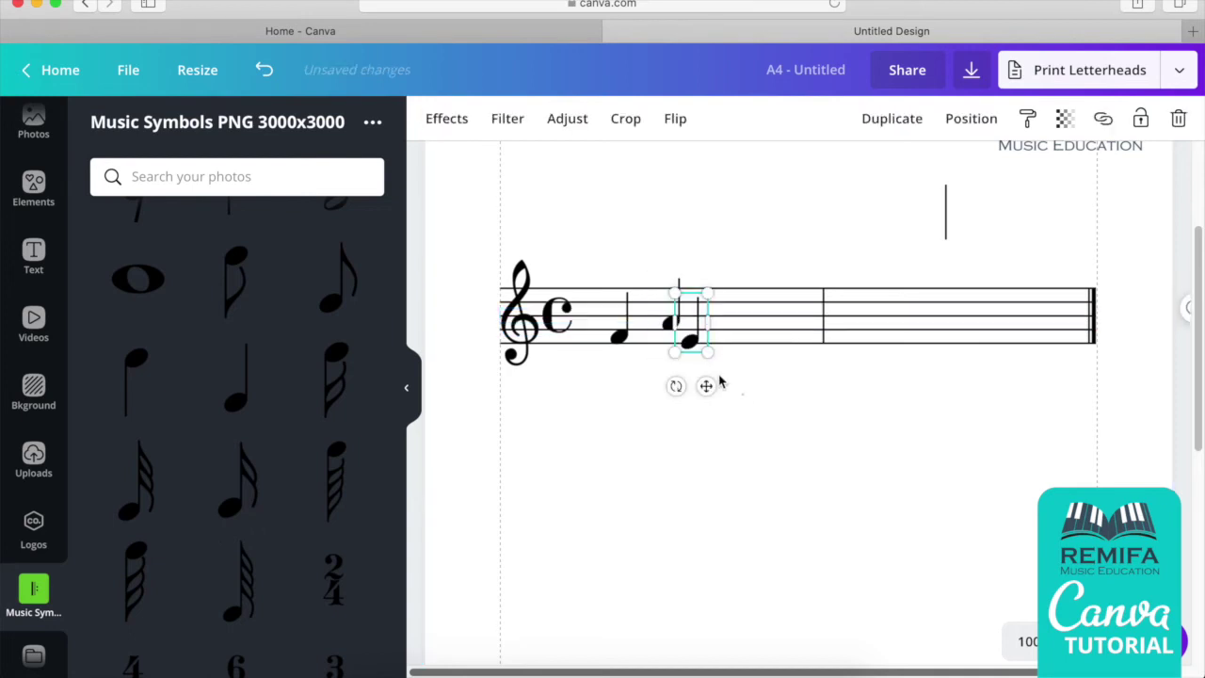
pyautogui.moveTo(706, 386); pyautogui.dragTo(624, 451)
pyautogui.click(619, 495)
# Turn the spare line above the staff into a short ledger line below the staff after the second note.
pyautogui.moveTo(949, 215); pyautogui.dragTo(721, 356)
pyautogui.click(828, 436)
pyautogui.click(659, 499)
# Place the copied quarter note on the ledger line below the staff and nudge it left to center it on the line.
pyautogui.moveTo(602, 450); pyautogui.dragTo(723, 356)
pyautogui.click(737, 377)
pyautogui.click(723, 353)
pyautogui.press('Right')
pyautogui.press('Left')
pyautogui.press('Left')
pyautogui.press('Left')
pyautogui.press('Left')
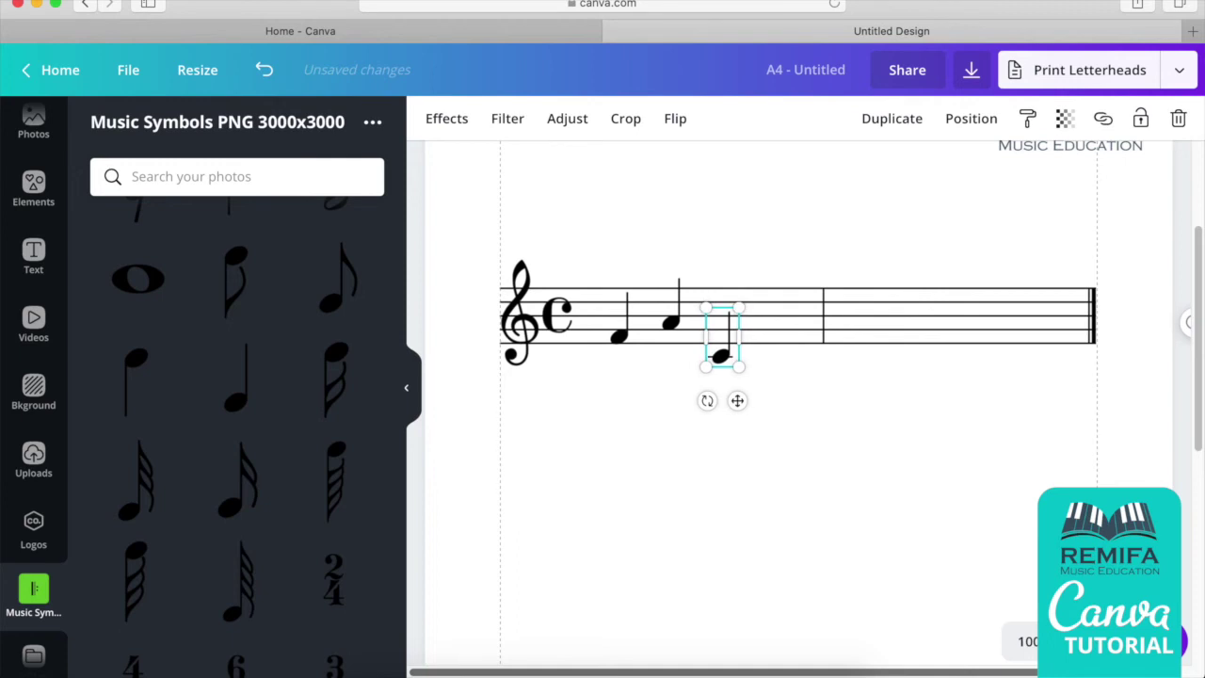
pyautogui.press('Left')
pyautogui.press('Right')
pyautogui.press('Left')
pyautogui.click(794, 381)
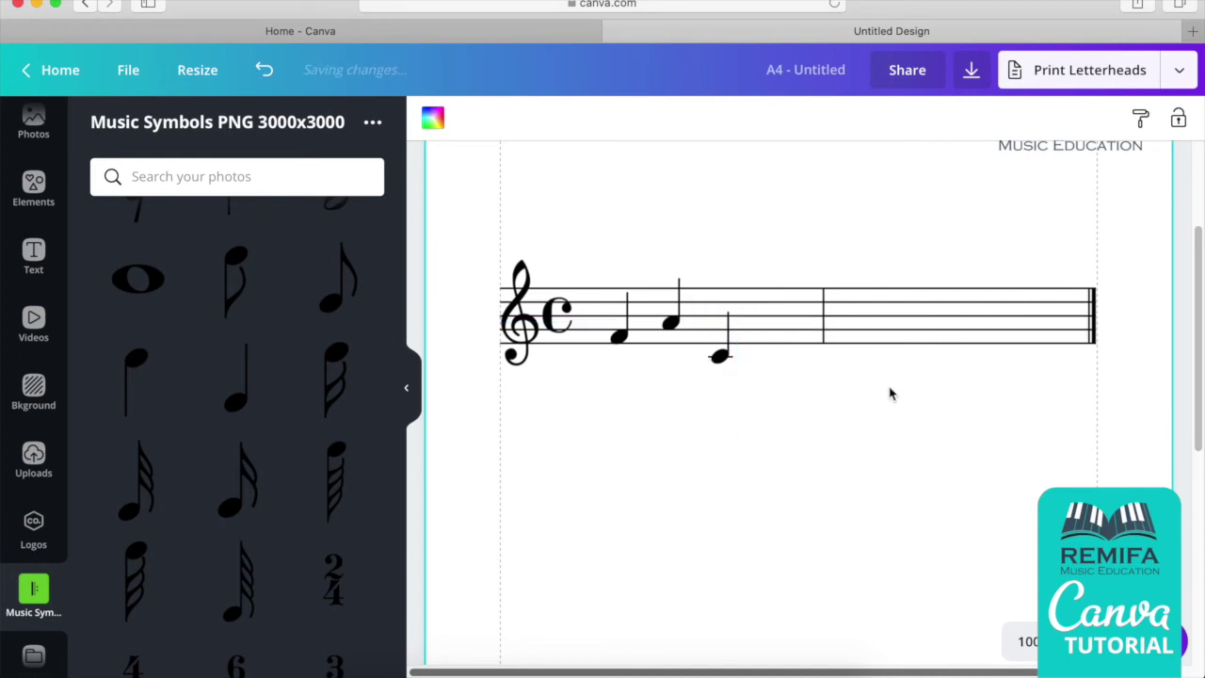
# Look through the music symbols folder, including the bar lines, key signatures, dynamics, accidentals, rests and notes.
pyautogui.click(669, 324)
pyautogui.moveTo(670, 325); pyautogui.dragTo(693, 344)
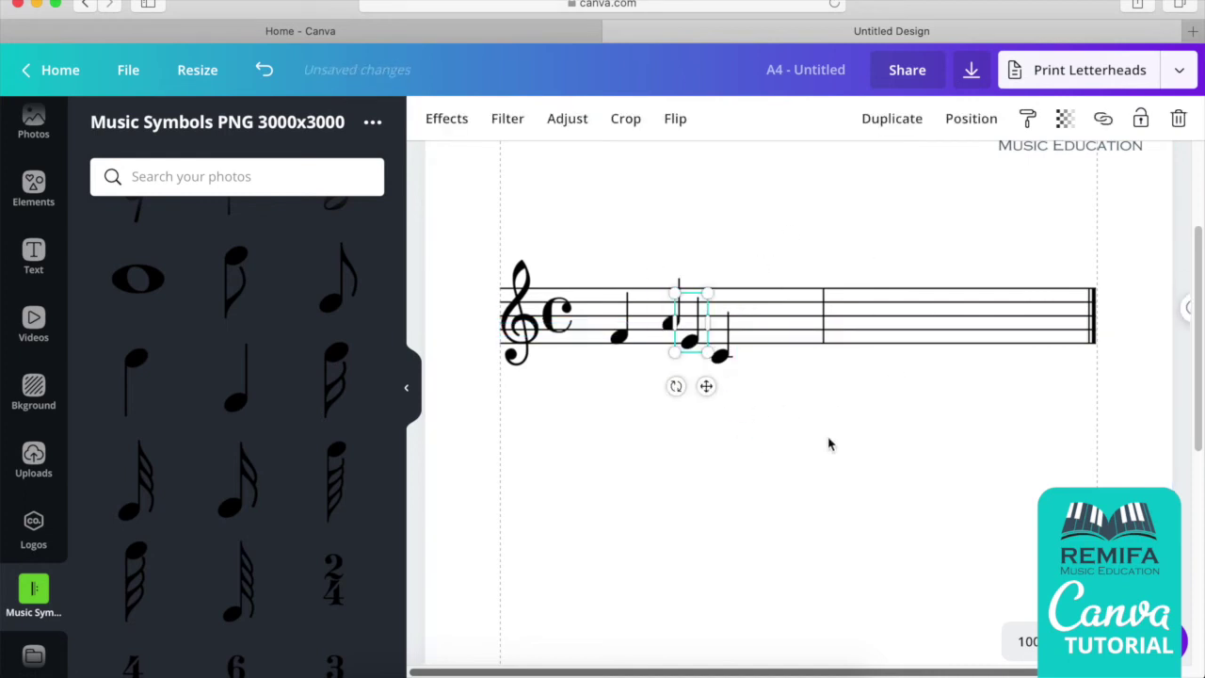
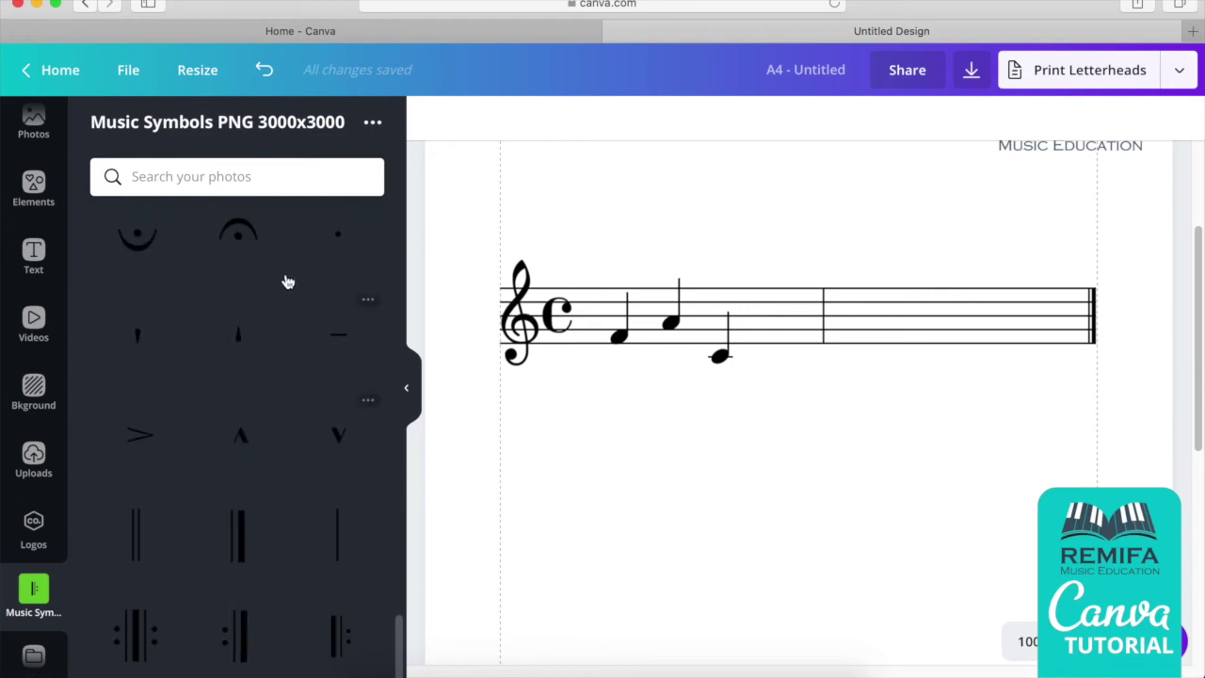
pyautogui.scroll(15, 302, 353)
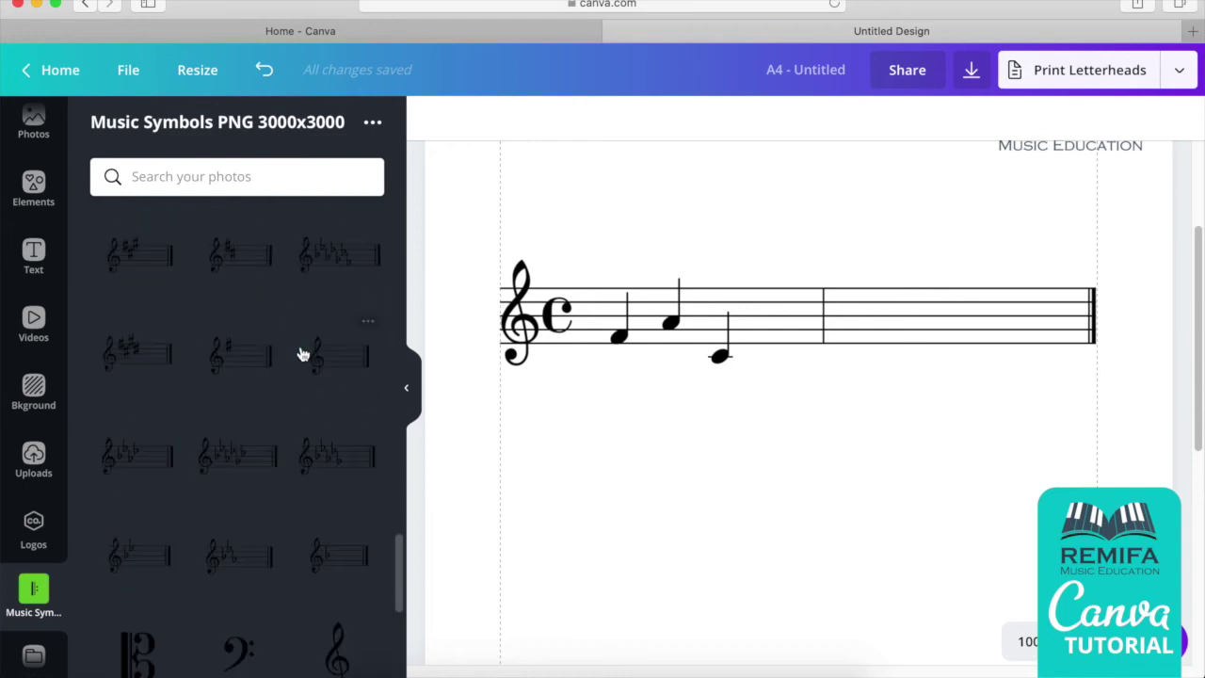
pyautogui.scroll(6, 307, 357)
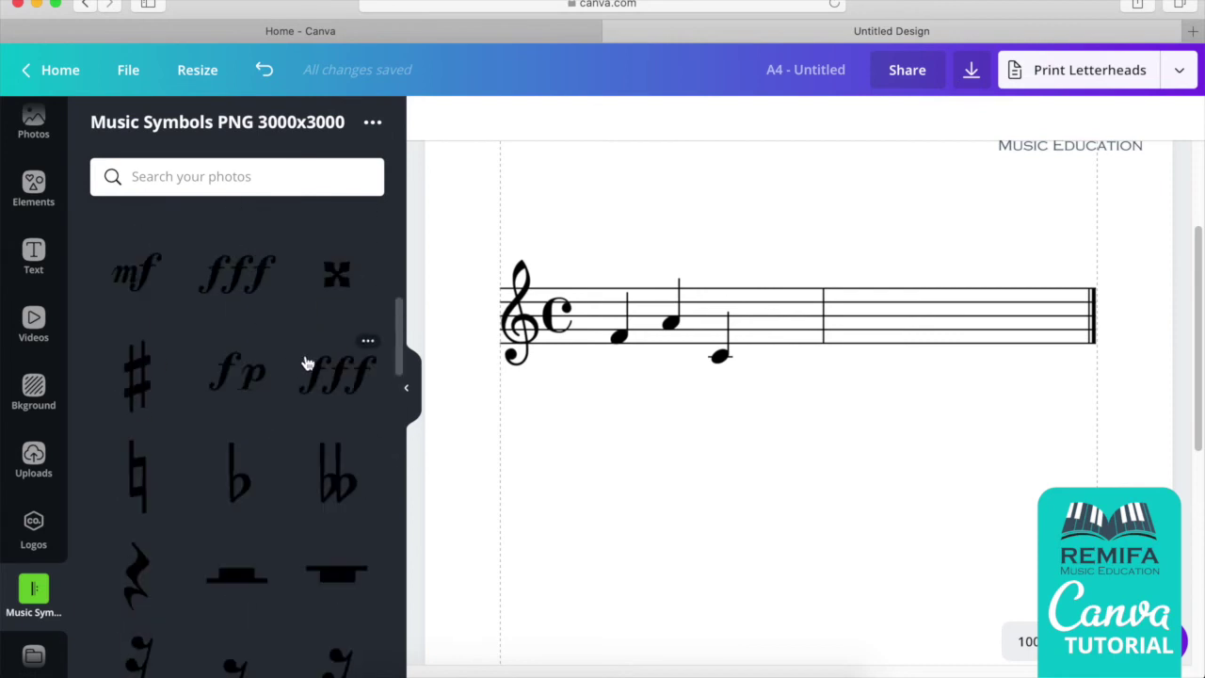
pyautogui.scroll(5, 305, 362)
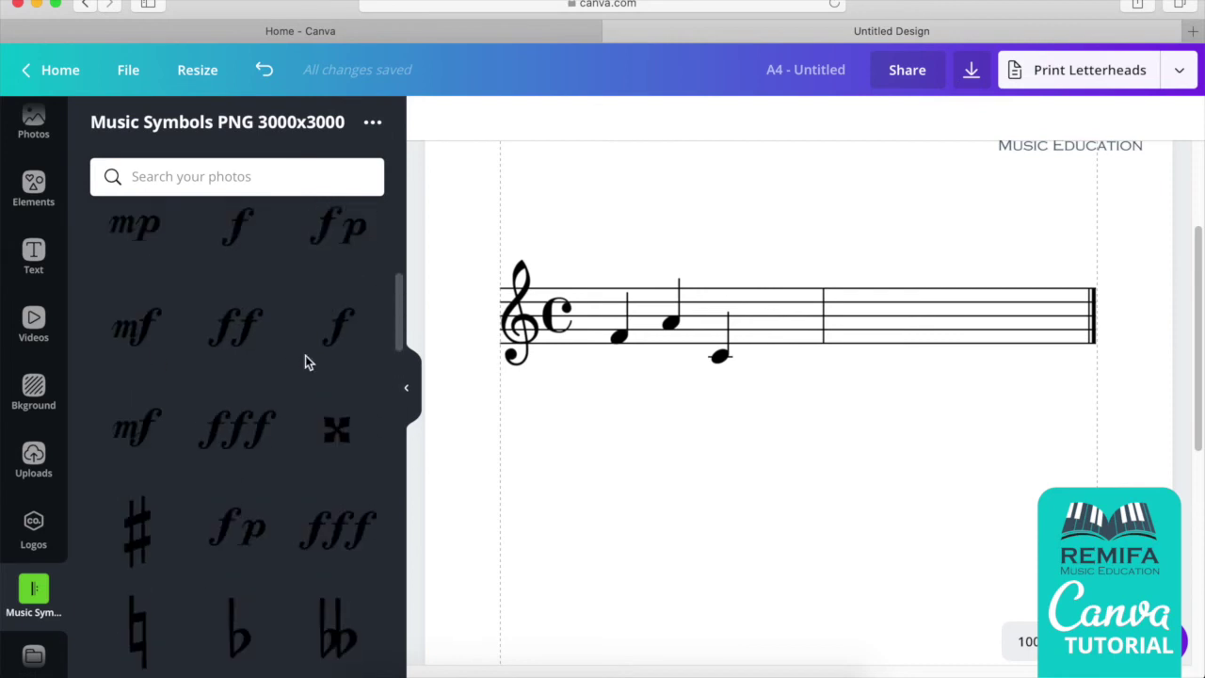
pyautogui.scroll(1, 304, 359)
pyautogui.scroll(-5, 301, 358)
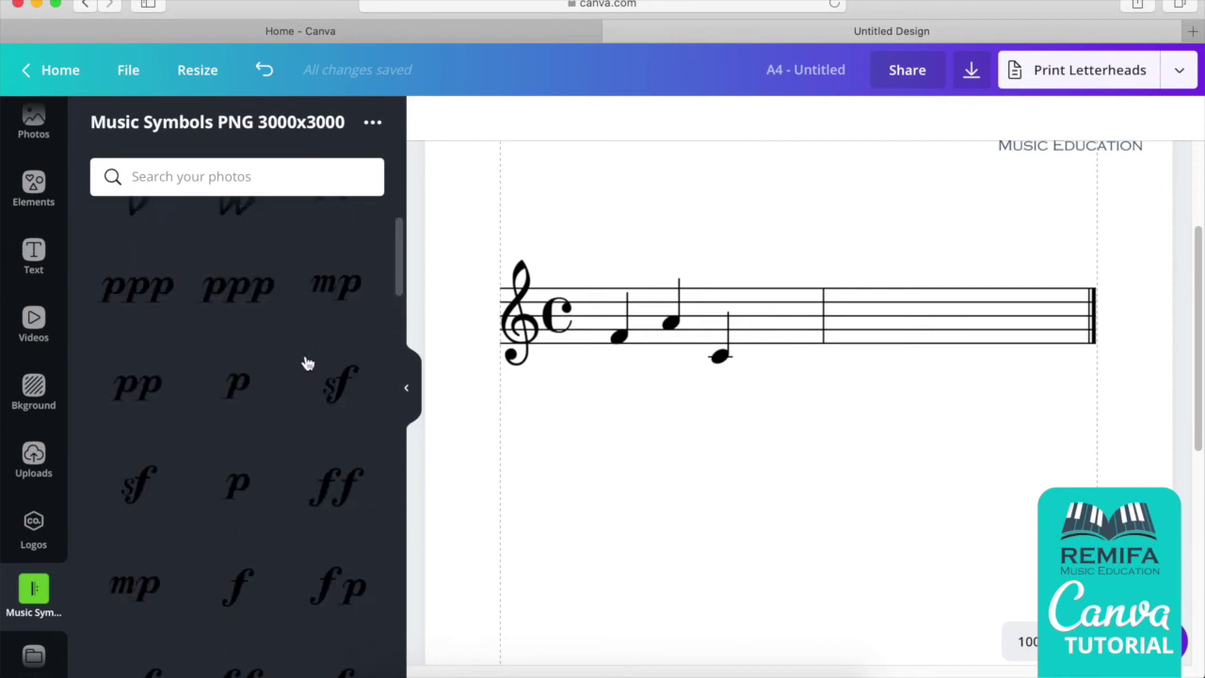
pyautogui.scroll(-5, 286, 369)
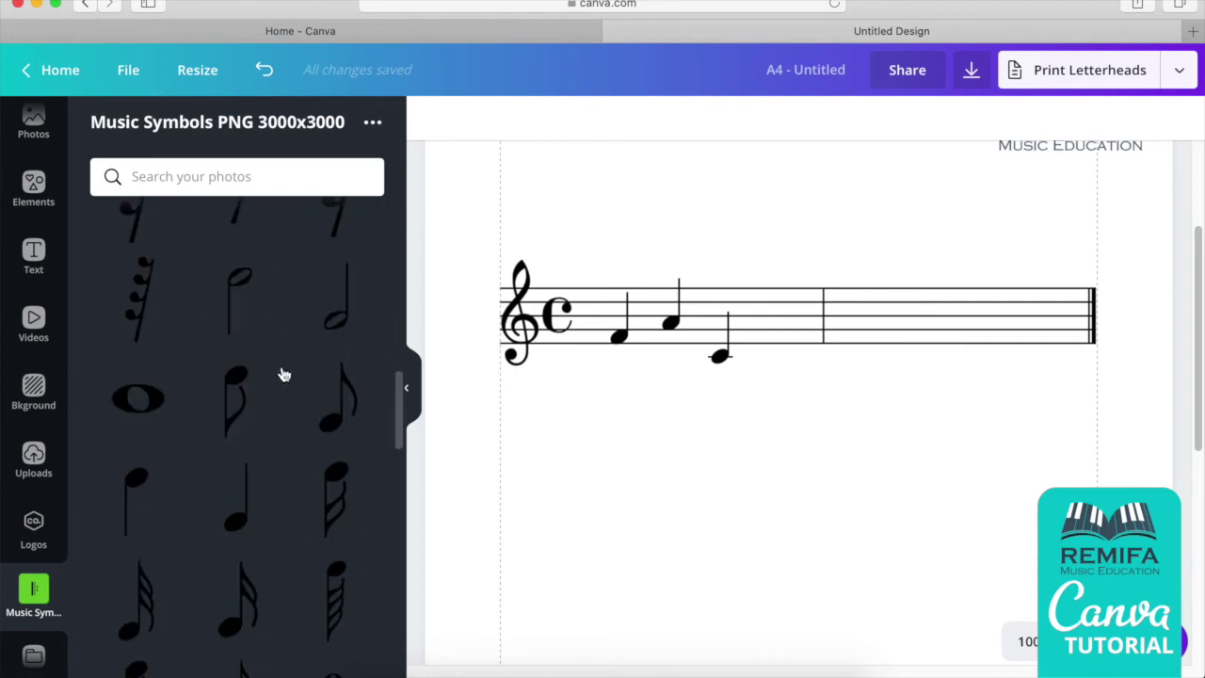
pyautogui.scroll(1, 287, 384)
pyautogui.scroll(3, 288, 388)
pyautogui.scroll(-5, 288, 388)
pyautogui.scroll(-15, 288, 388)
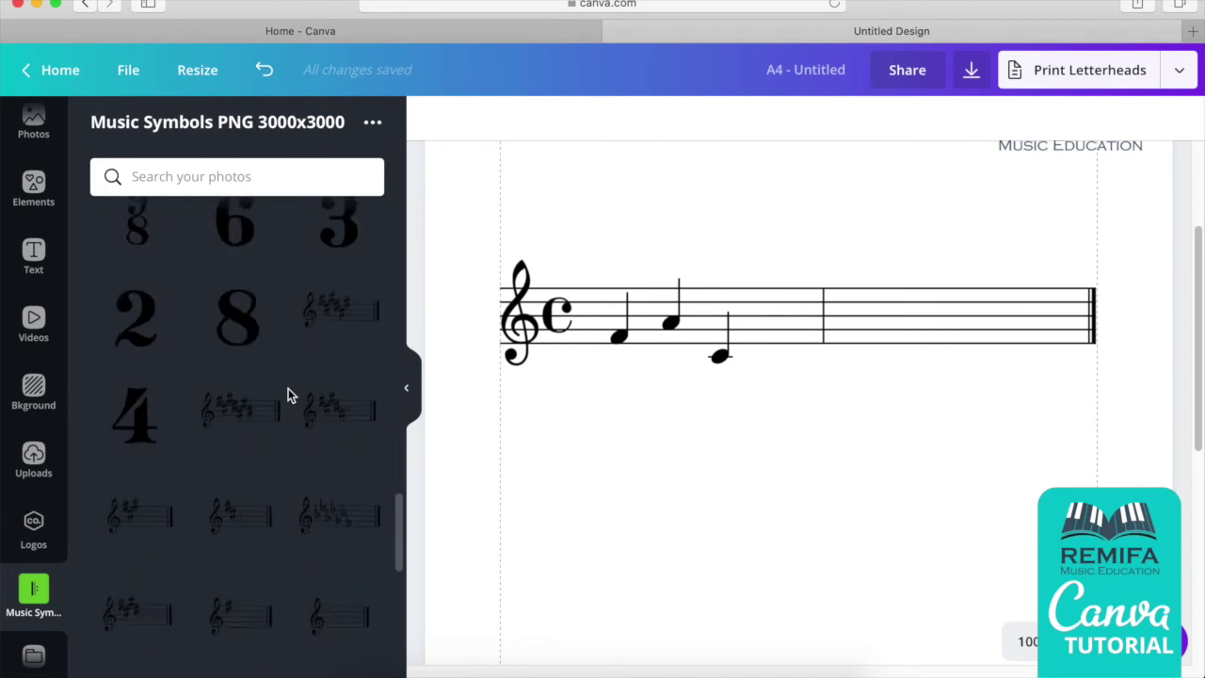
pyautogui.scroll(15, 287, 388)
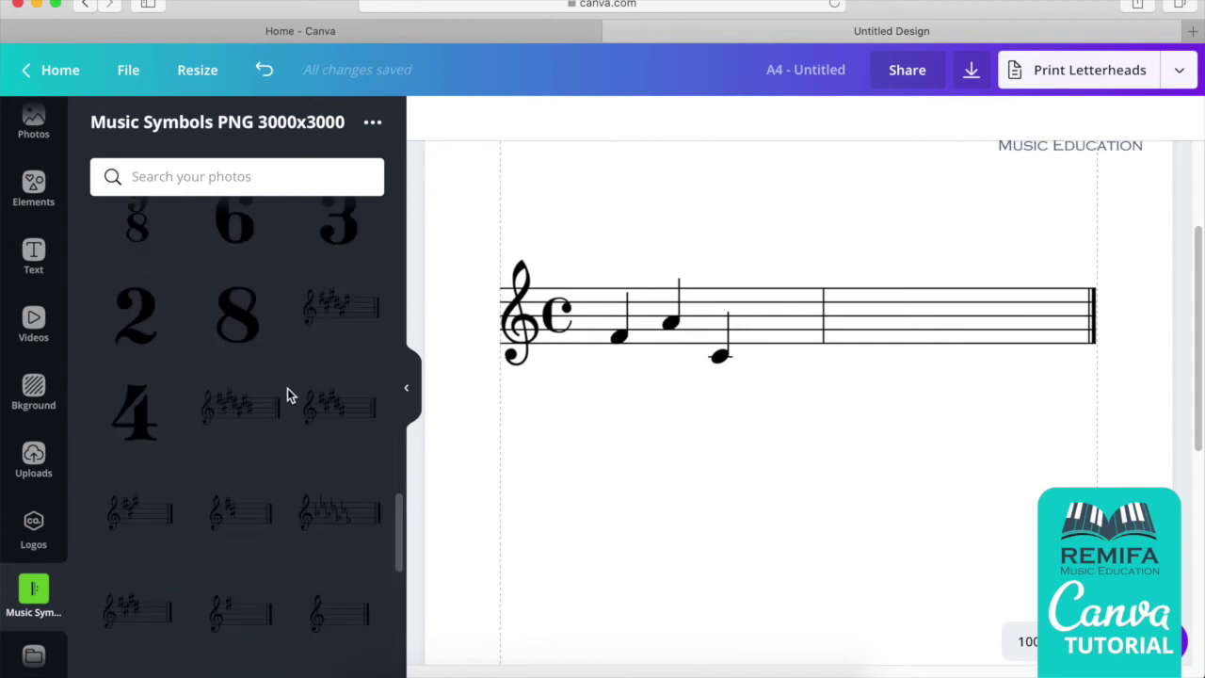
pyautogui.scroll(8, 287, 388)
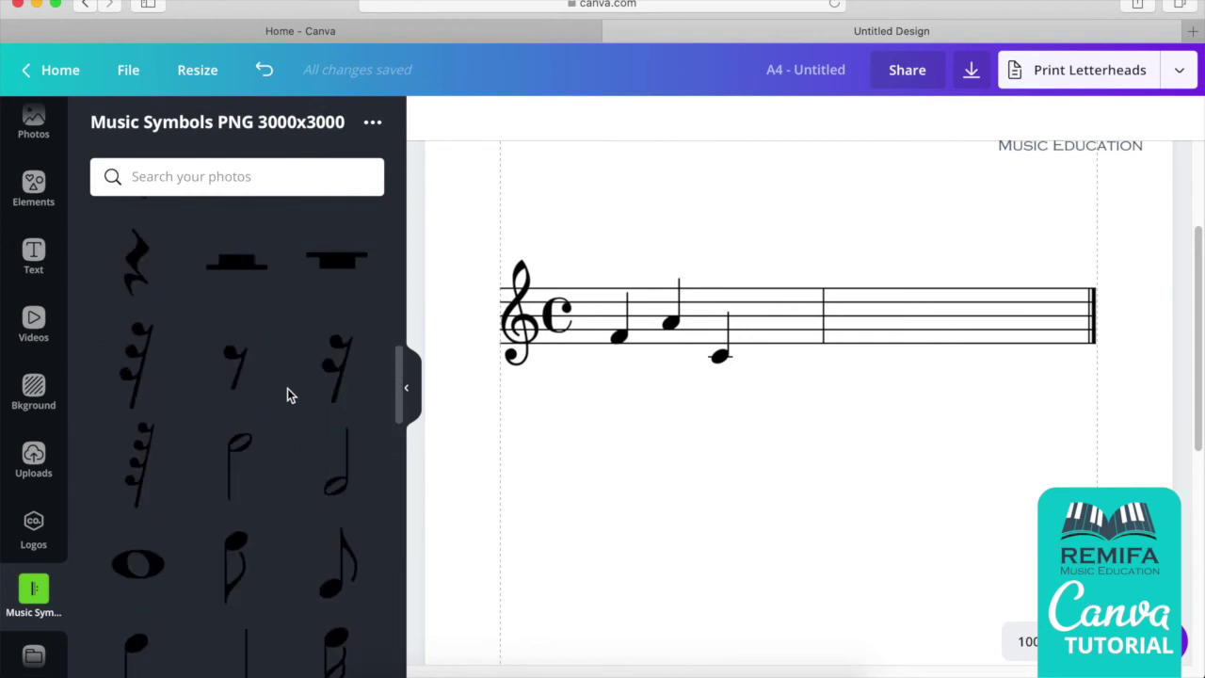
pyautogui.scroll(4, 287, 394)
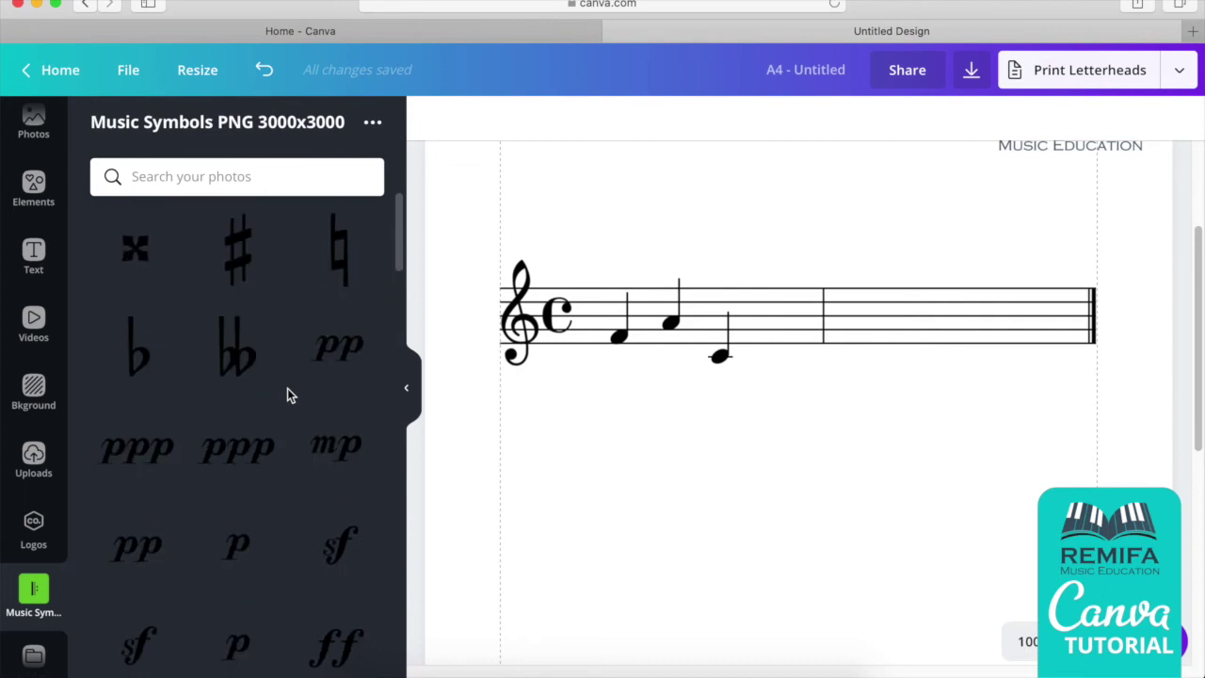
pyautogui.scroll(-10, 282, 393)
pyautogui.scroll(-5, 272, 395)
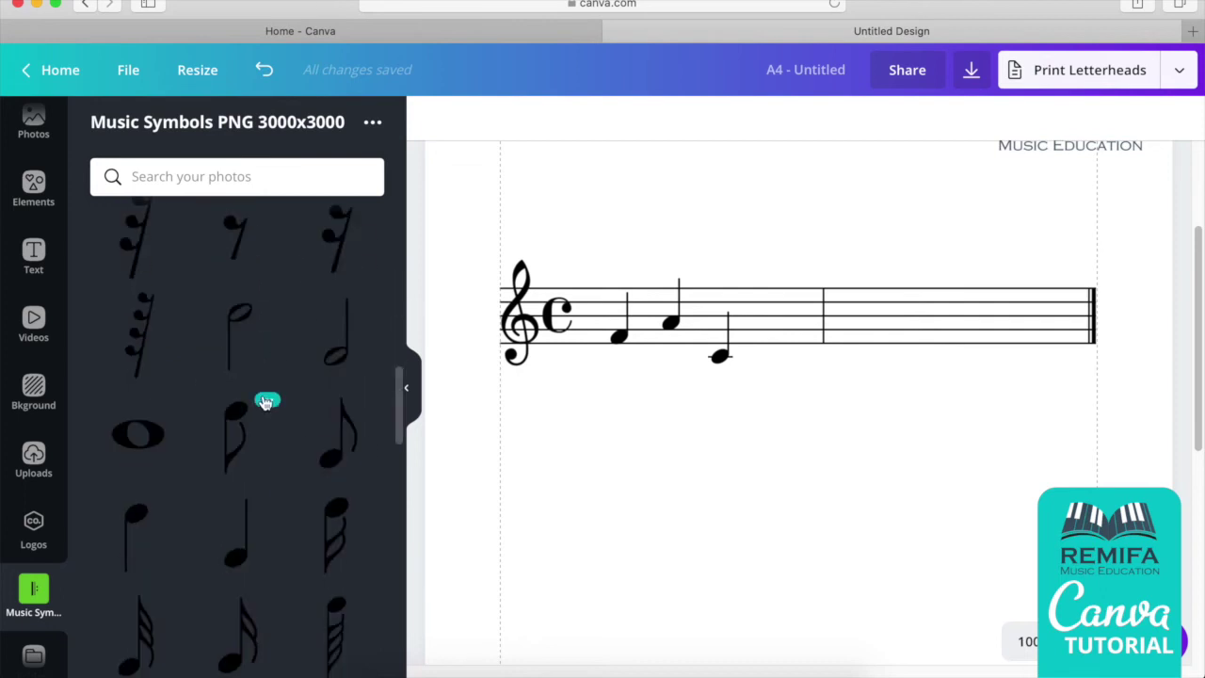
pyautogui.scroll(1, 265, 403)
pyautogui.scroll(3, 266, 403)
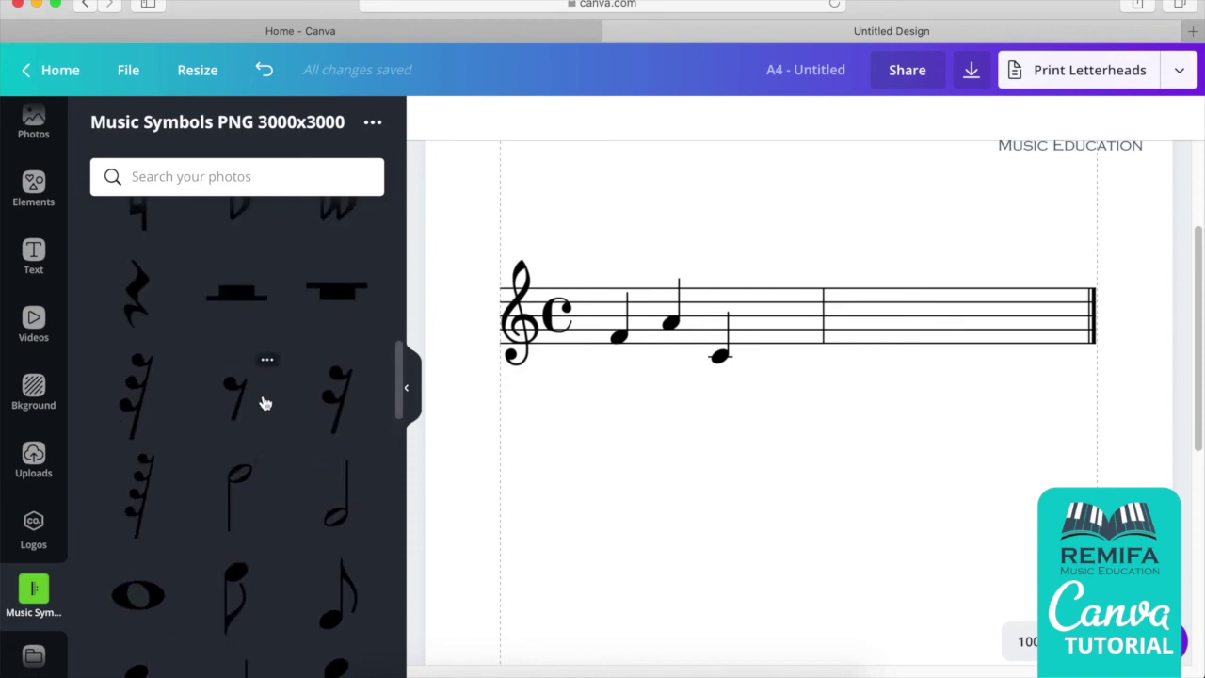
pyautogui.click(698, 368)
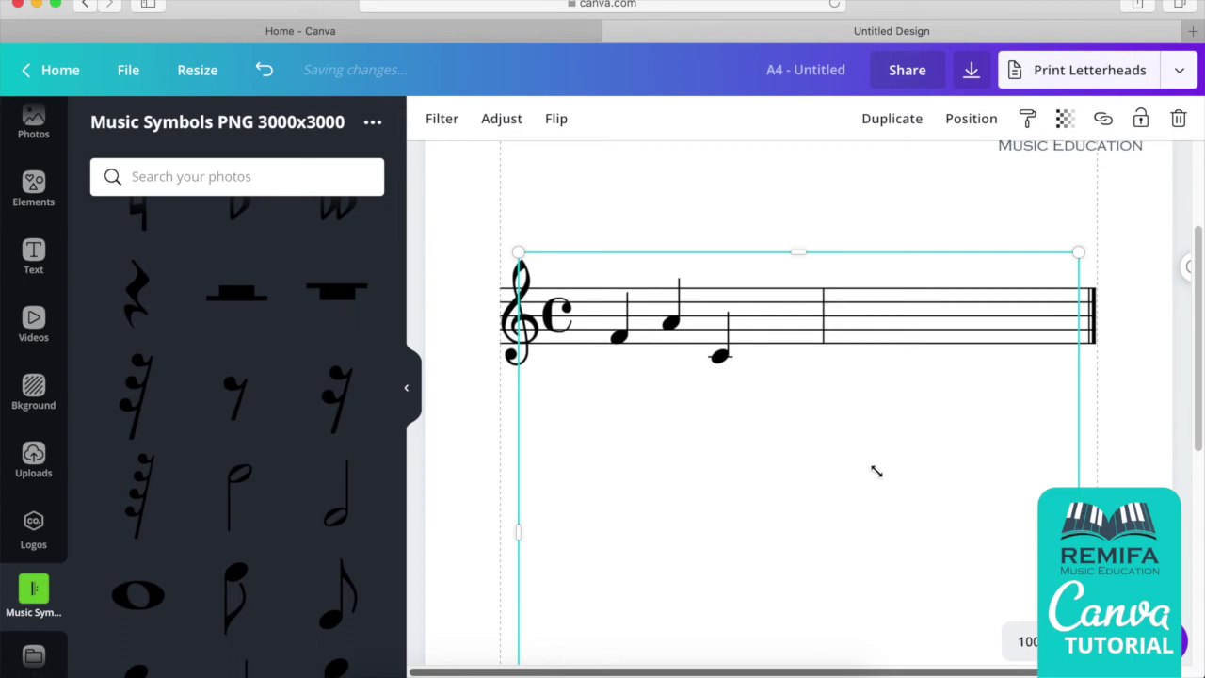
pyautogui.moveTo(876, 471); pyautogui.dragTo(960, 555)
pyautogui.scroll(-2, 976, 535)
pyautogui.moveTo(914, 456); pyautogui.dragTo(780, 339)
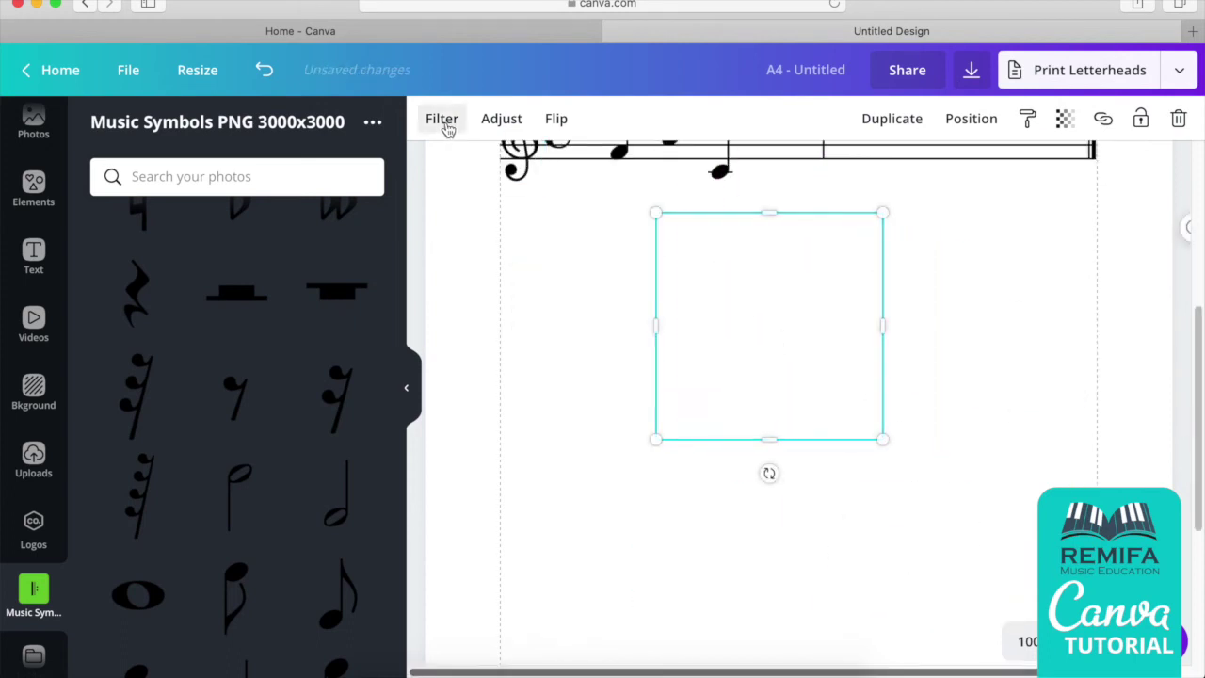
pyautogui.click(933, 420)
pyautogui.click(737, 328)
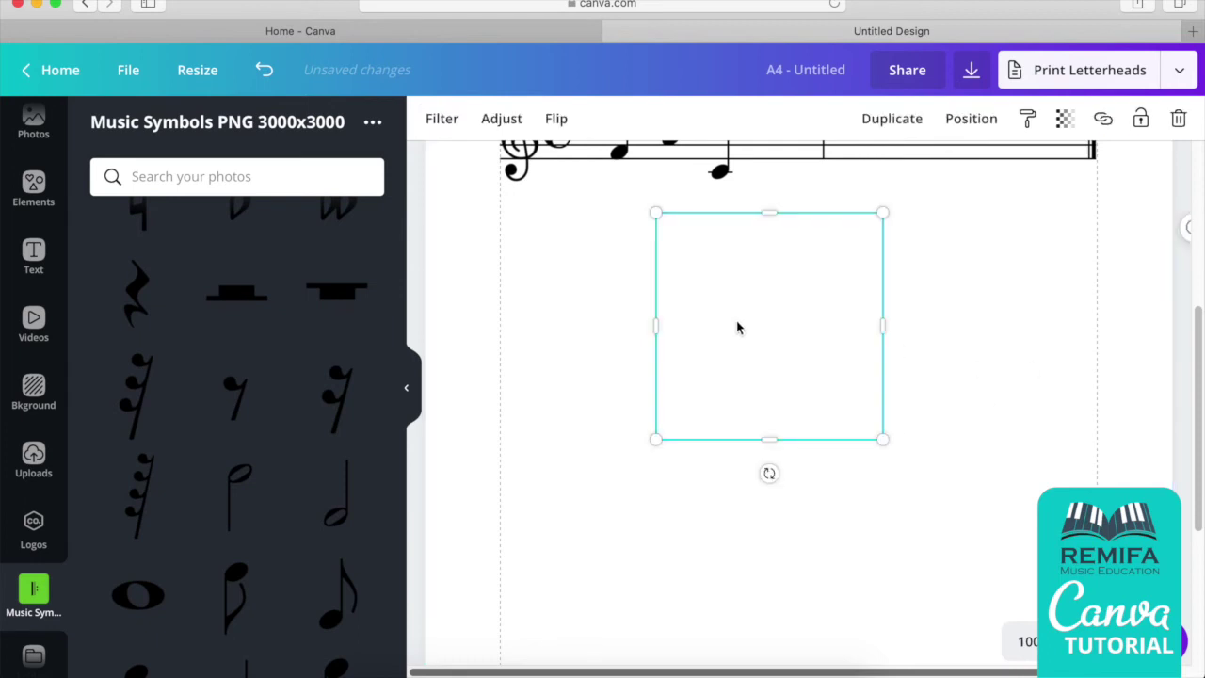
pyautogui.moveTo(745, 350); pyautogui.dragTo(753, 389)
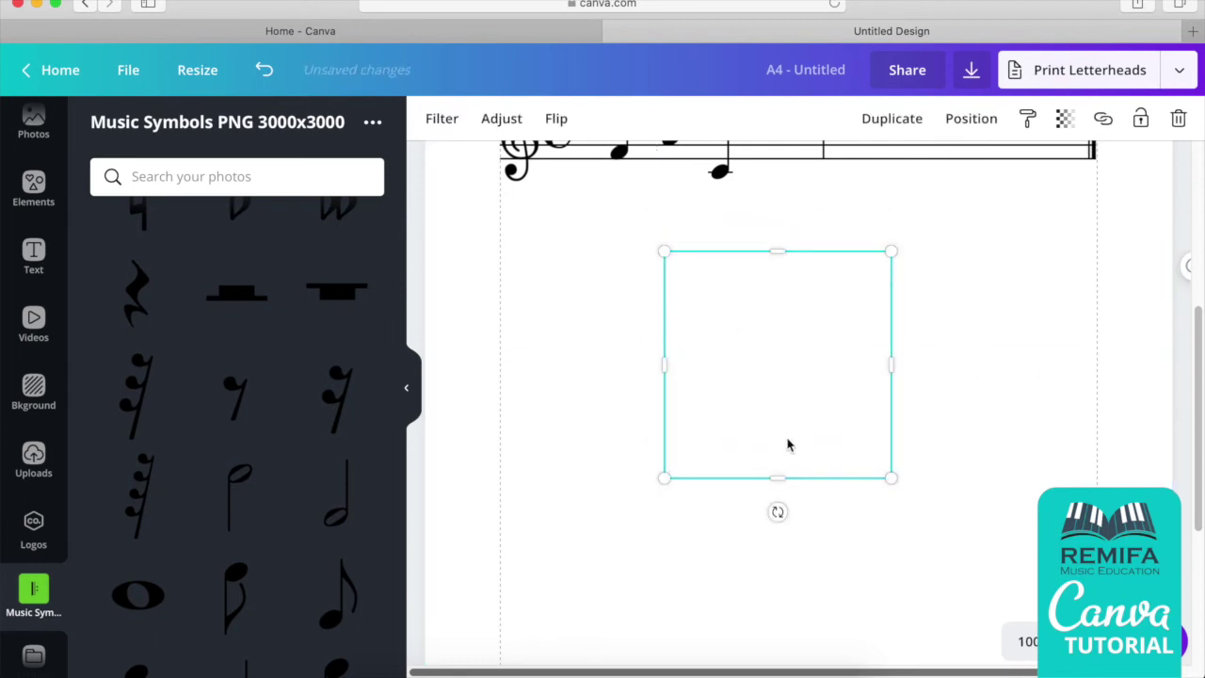
pyautogui.click(546, 339)
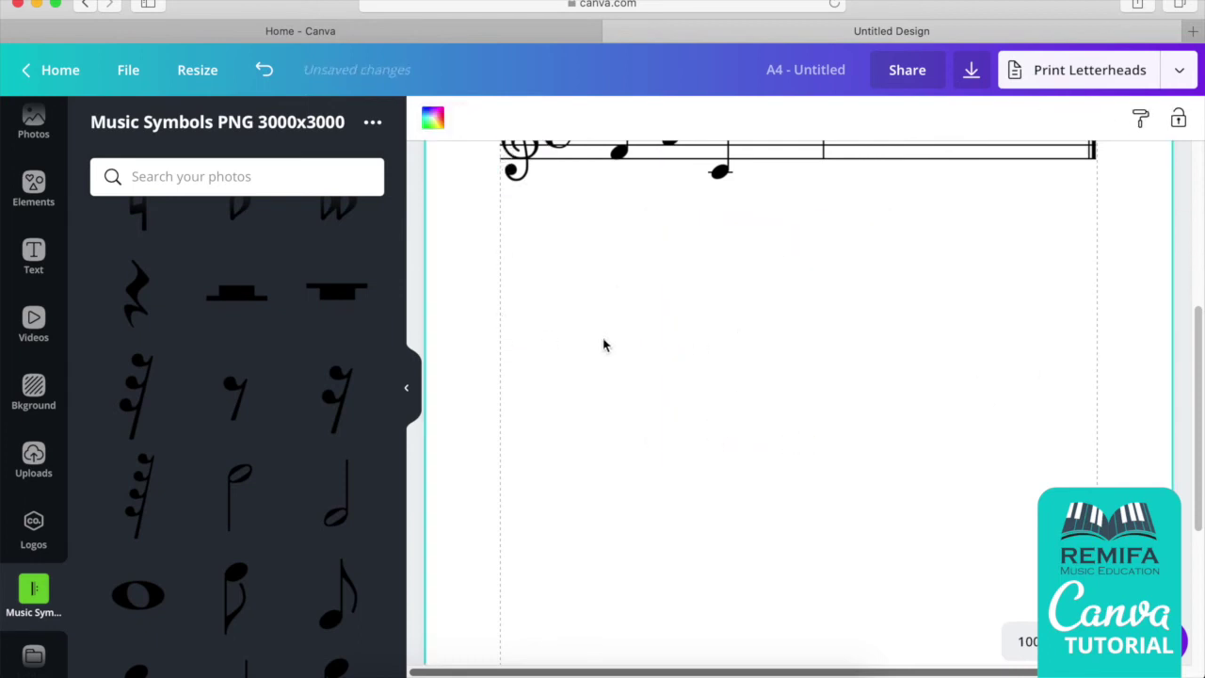
pyautogui.click(686, 342)
pyautogui.press('Delete')
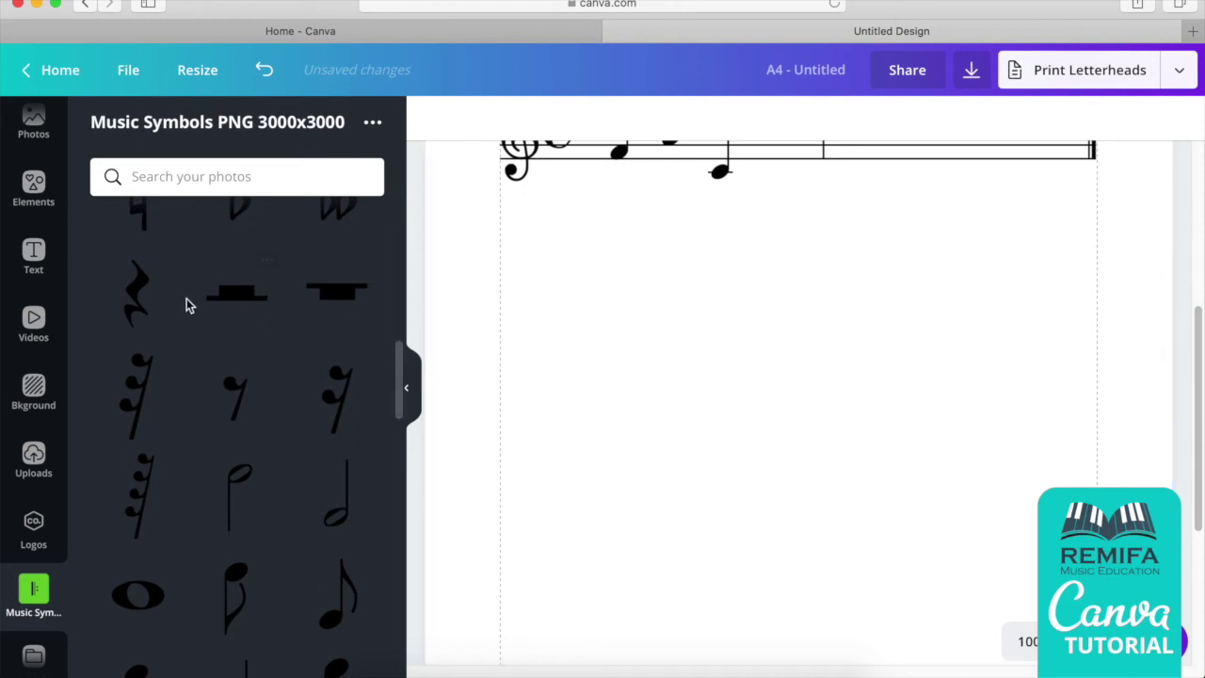
# Add the quarter rest from the music symbols folder and shrink it in the empty area below the staff.
pyautogui.click(148, 298)
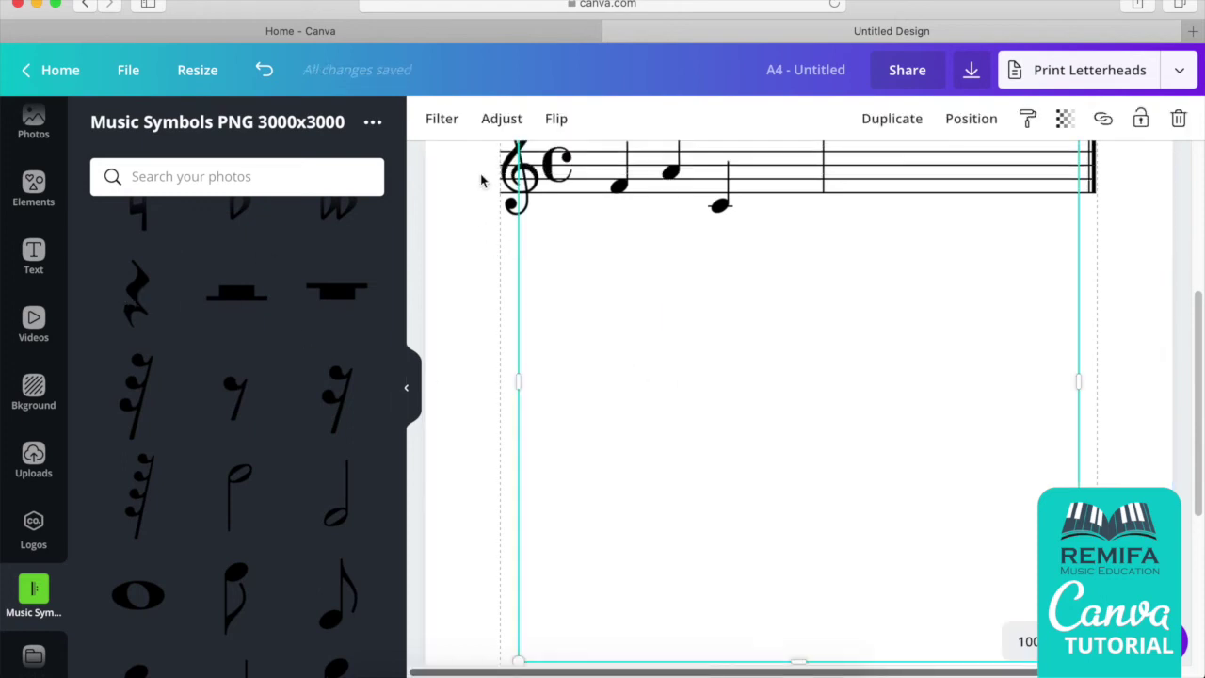
pyautogui.click(416, 384)
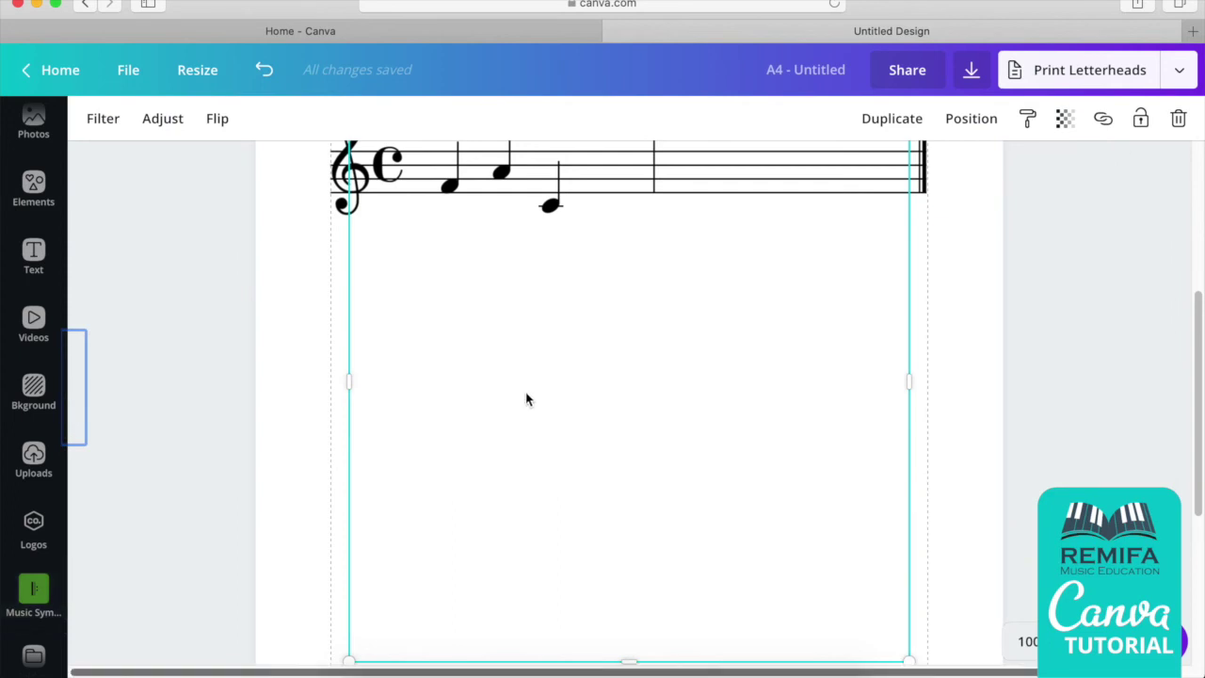
pyautogui.moveTo(528, 395); pyautogui.dragTo(581, 430)
pyautogui.moveTo(483, 218); pyautogui.dragTo(606, 394)
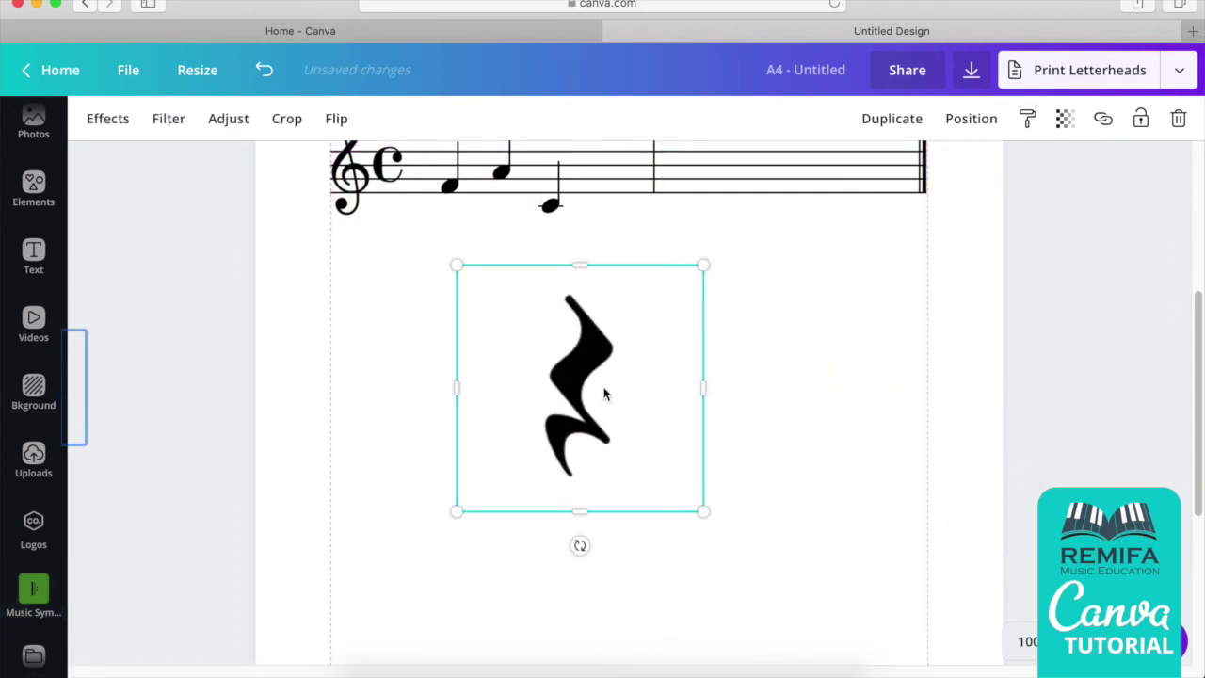
# Shrink the quarter rest to the staff's scale and place it between the third note and the middle bar line.
pyautogui.moveTo(465, 272); pyautogui.dragTo(628, 437)
pyautogui.moveTo(671, 488); pyautogui.dragTo(615, 222)
pyautogui.moveTo(643, 160); pyautogui.dragTo(599, 200)
pyautogui.click(568, 452)
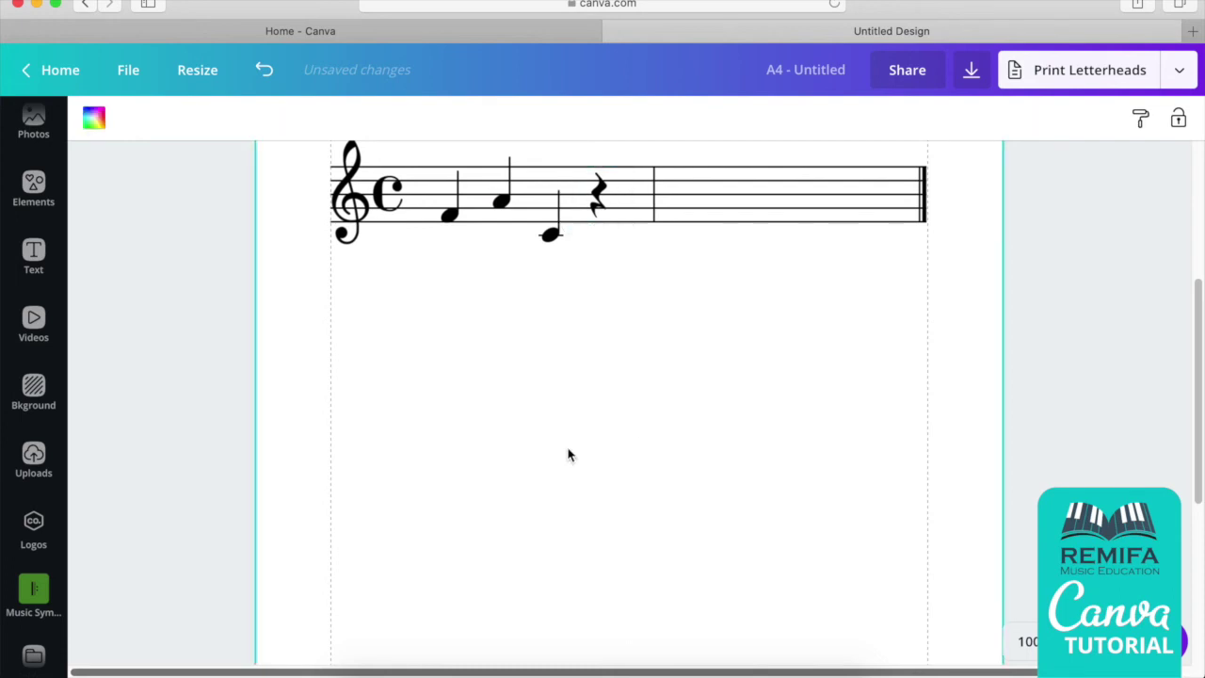
# Duplicate the whole staff with its clef, time signature, notes, rest and bar lines, and align the copy directly below the original.
pyautogui.scroll(1, 558, 461)
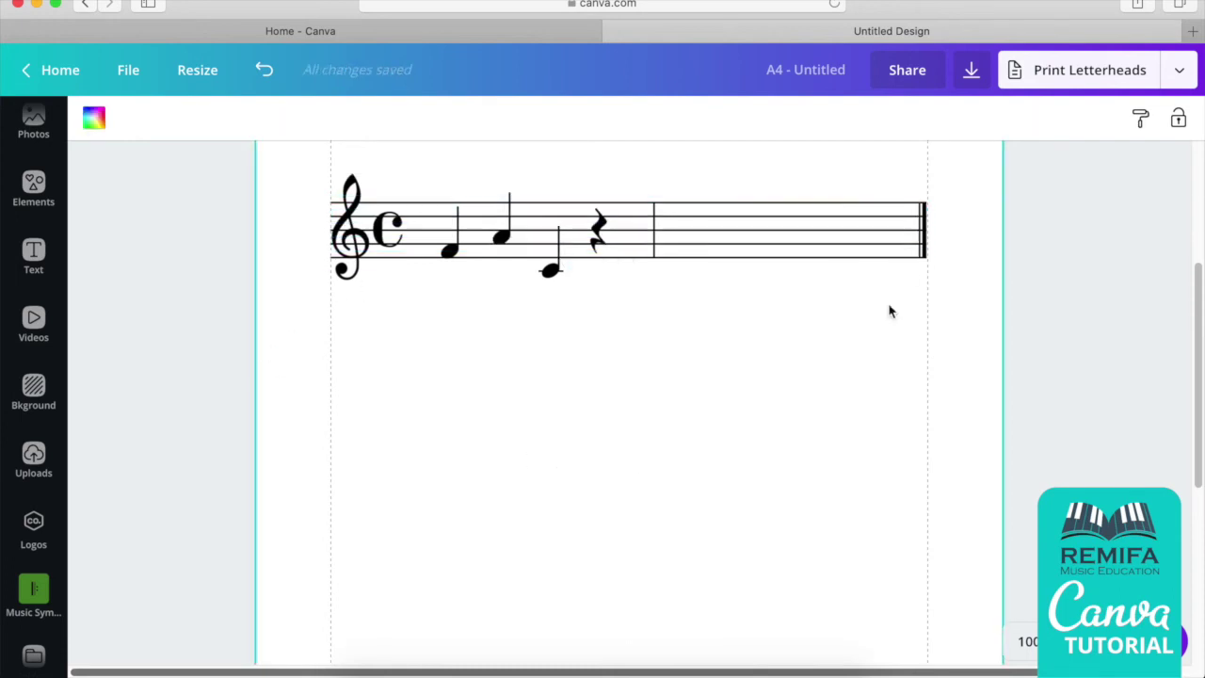
pyautogui.scroll(5, 848, 379)
pyautogui.moveTo(977, 321); pyautogui.dragTo(277, 481)
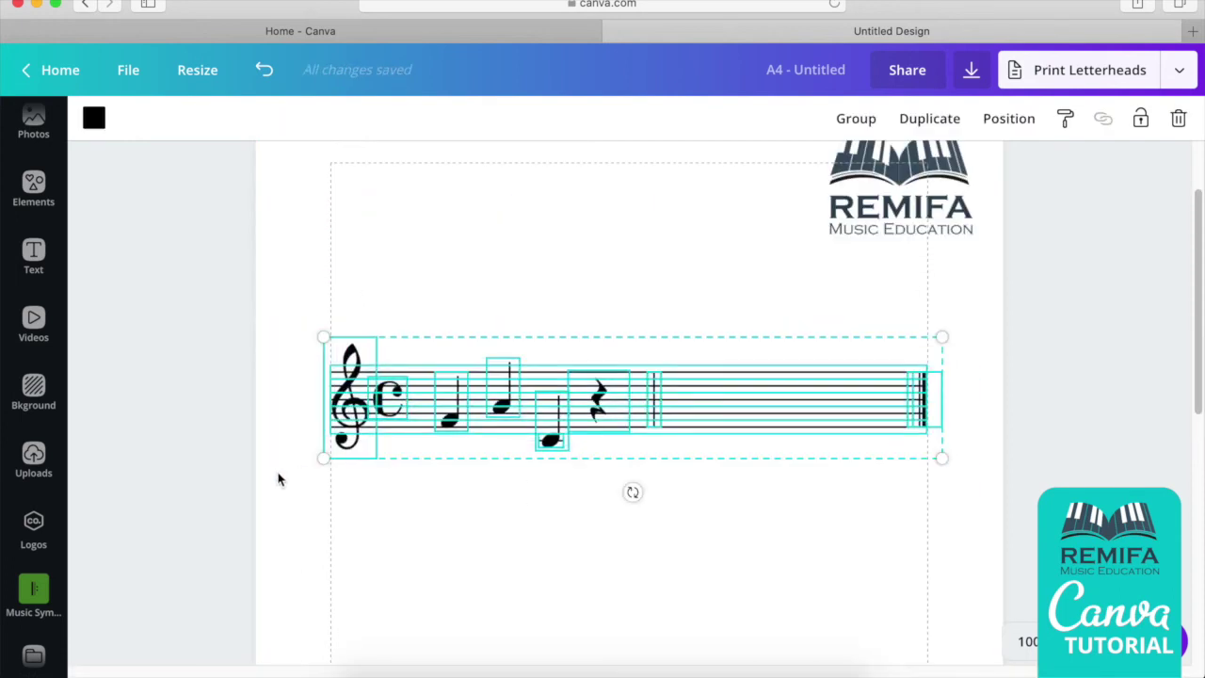
pyautogui.hotkey('ctrl', 'd')
pyautogui.moveTo(530, 406); pyautogui.dragTo(525, 355)
pyautogui.click(499, 555)
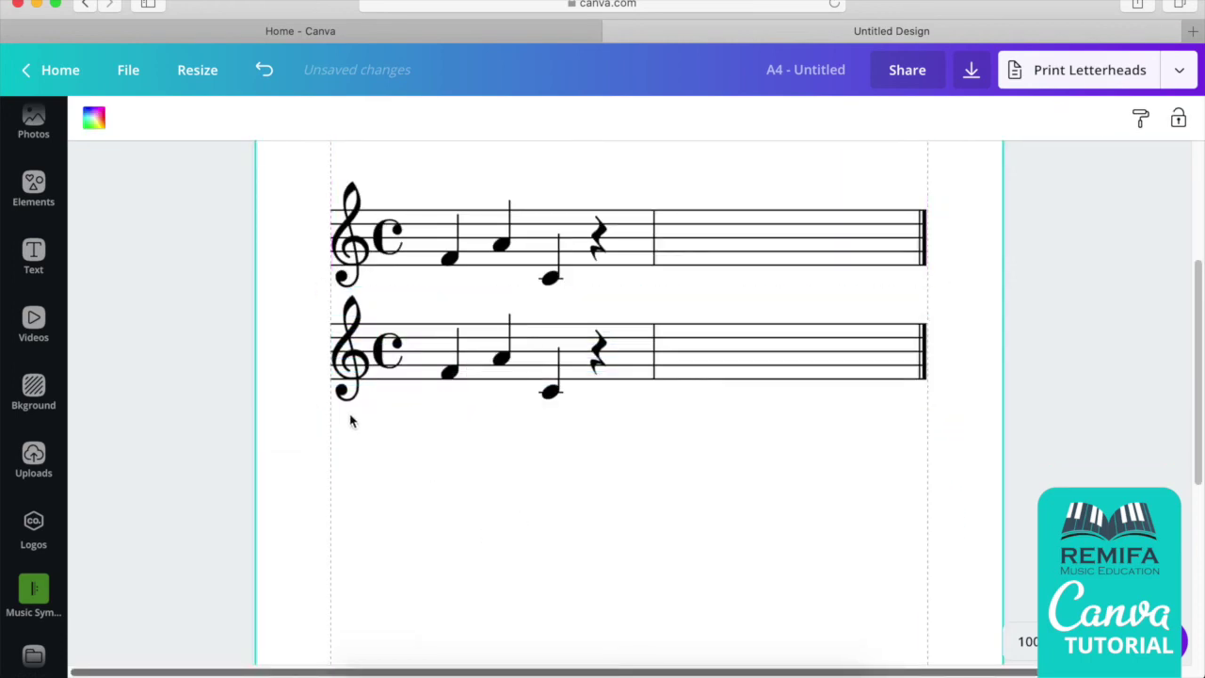
# Delete the treble clef from the lower staff.
pyautogui.click(341, 377)
pyautogui.press('Delete')
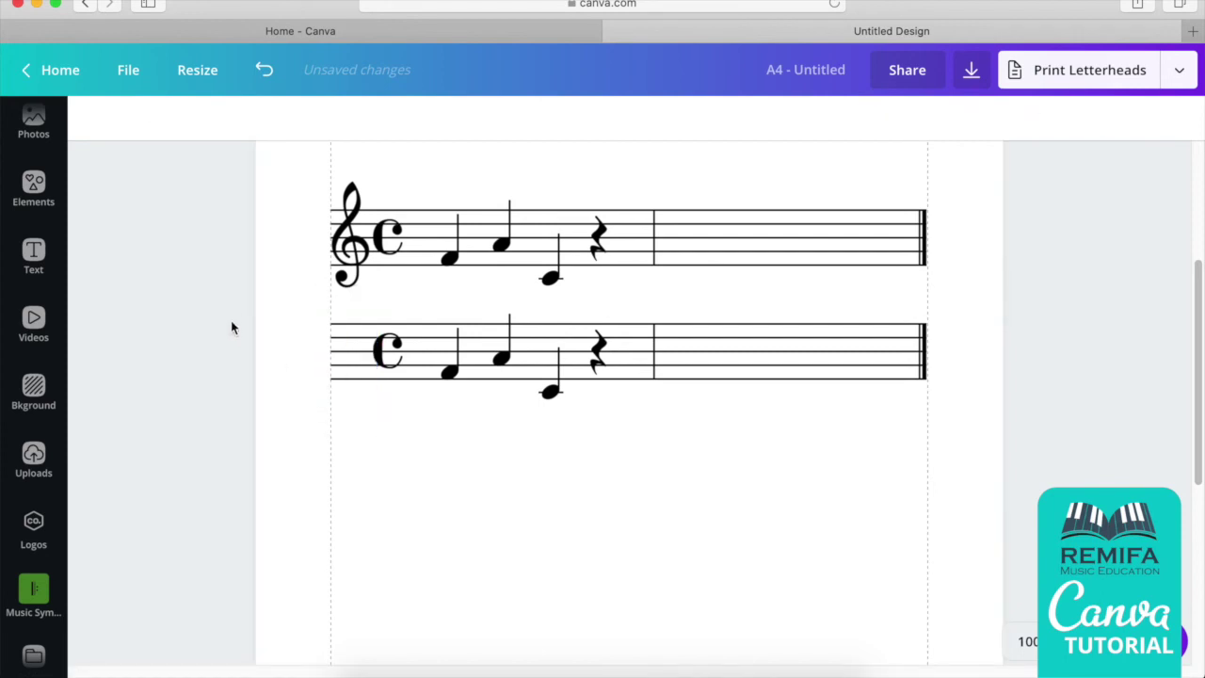
# Look through the music symbols folder for the bass clef and try to place it on the page.
pyautogui.click(34, 593)
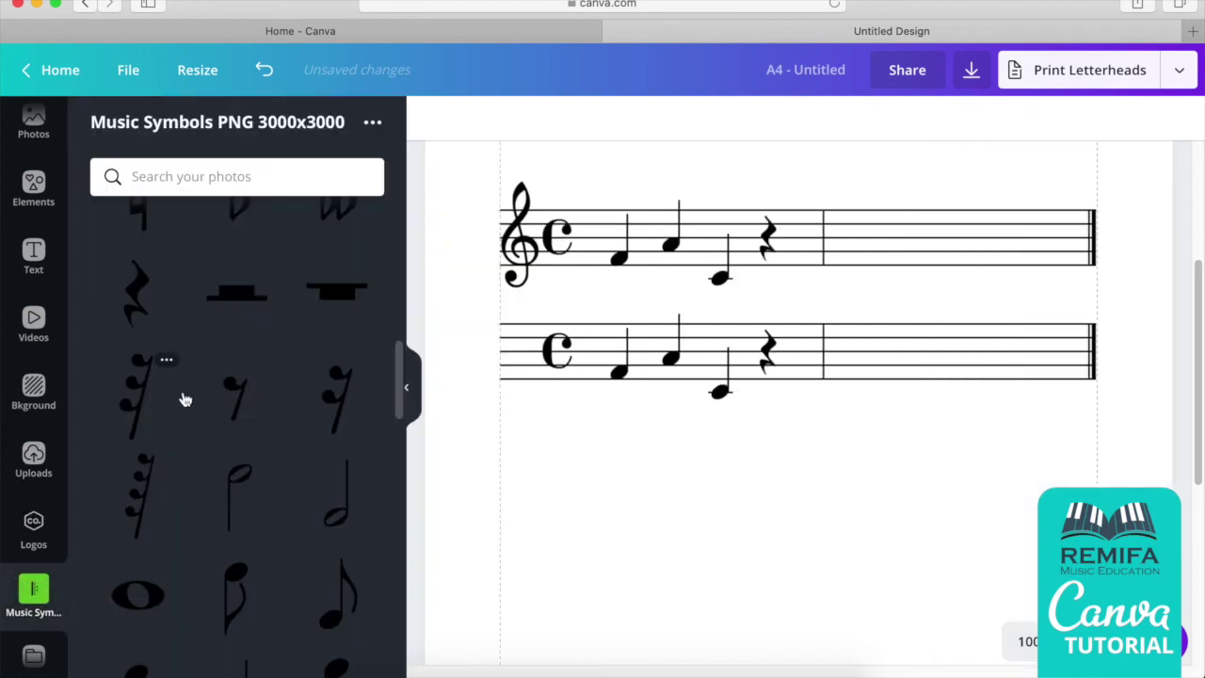
pyautogui.scroll(5, 244, 454)
pyautogui.scroll(-8, 245, 456)
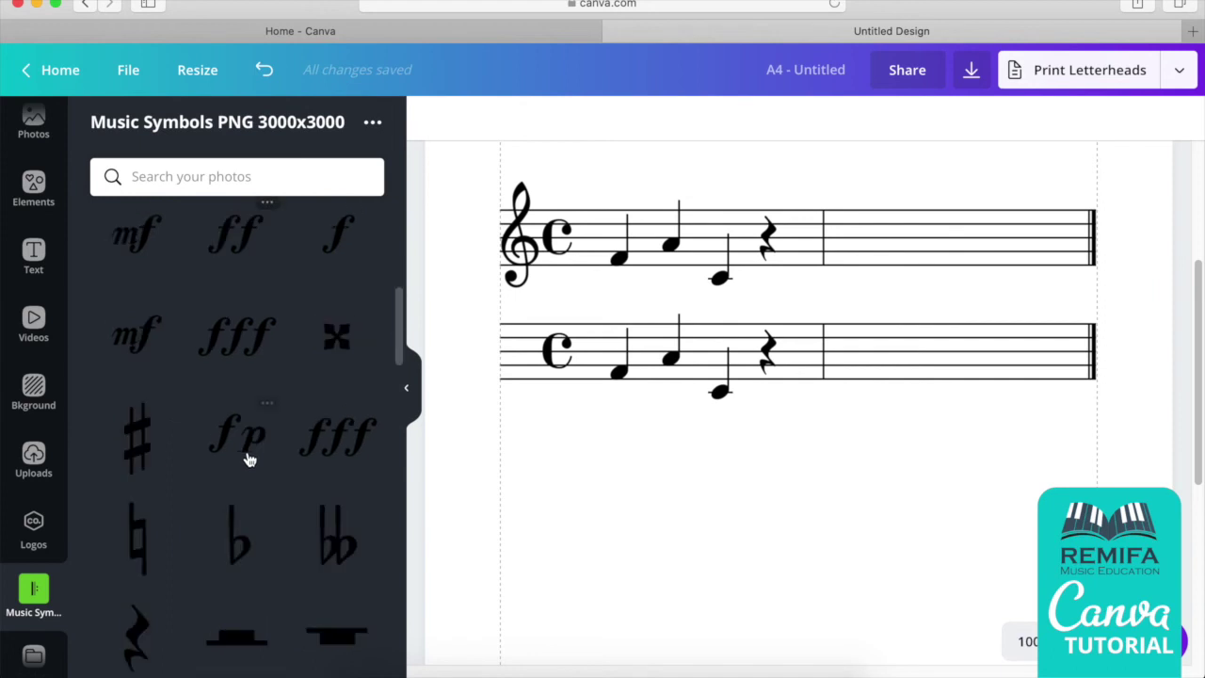
pyautogui.scroll(-5, 280, 433)
pyautogui.scroll(8, 287, 440)
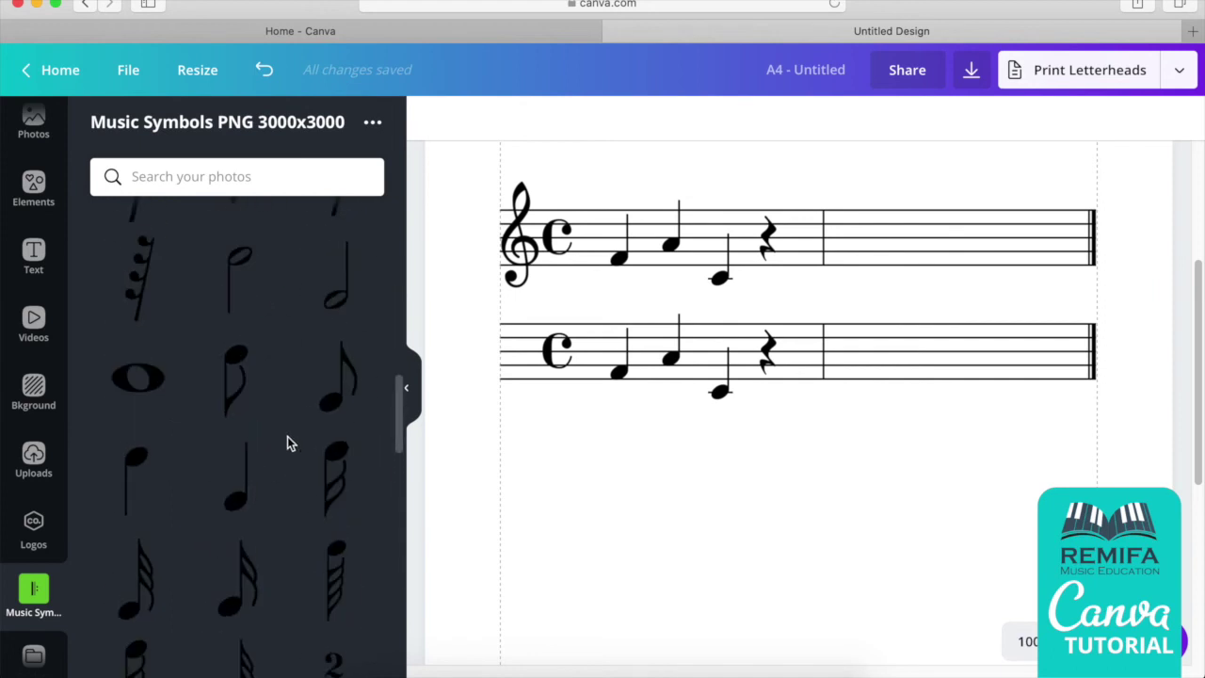
pyautogui.scroll(5, 287, 435)
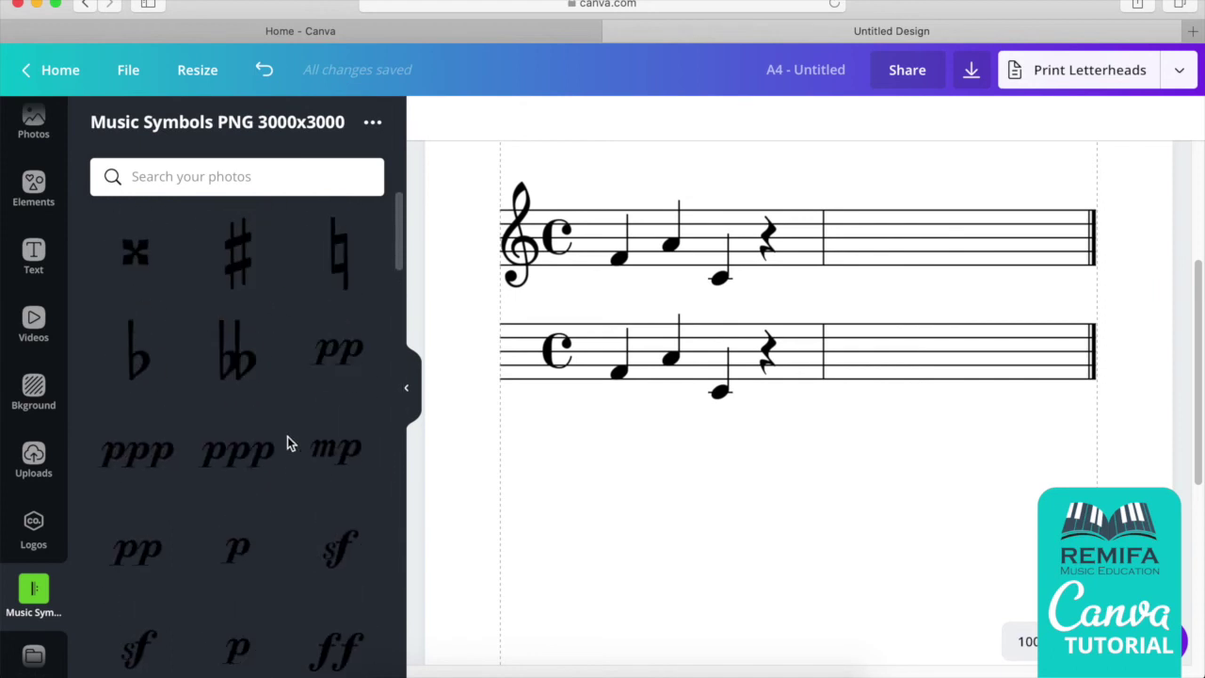
pyautogui.scroll(-3, 287, 436)
pyautogui.scroll(-10, 287, 435)
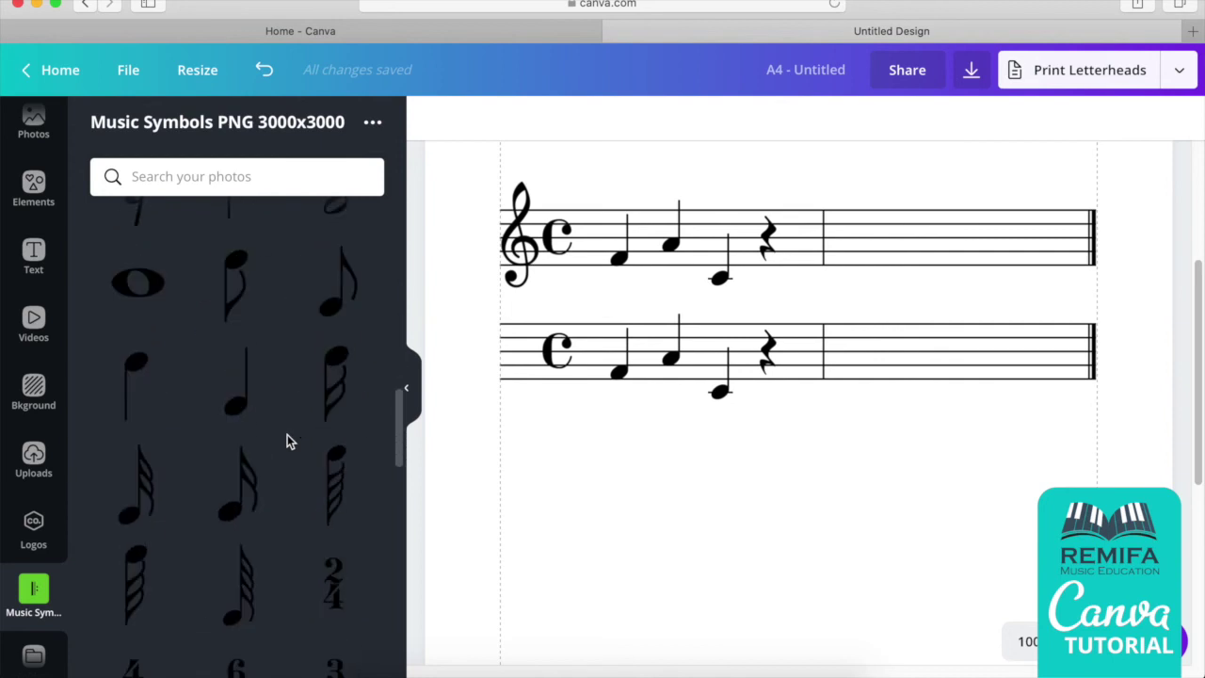
pyautogui.scroll(-10, 287, 439)
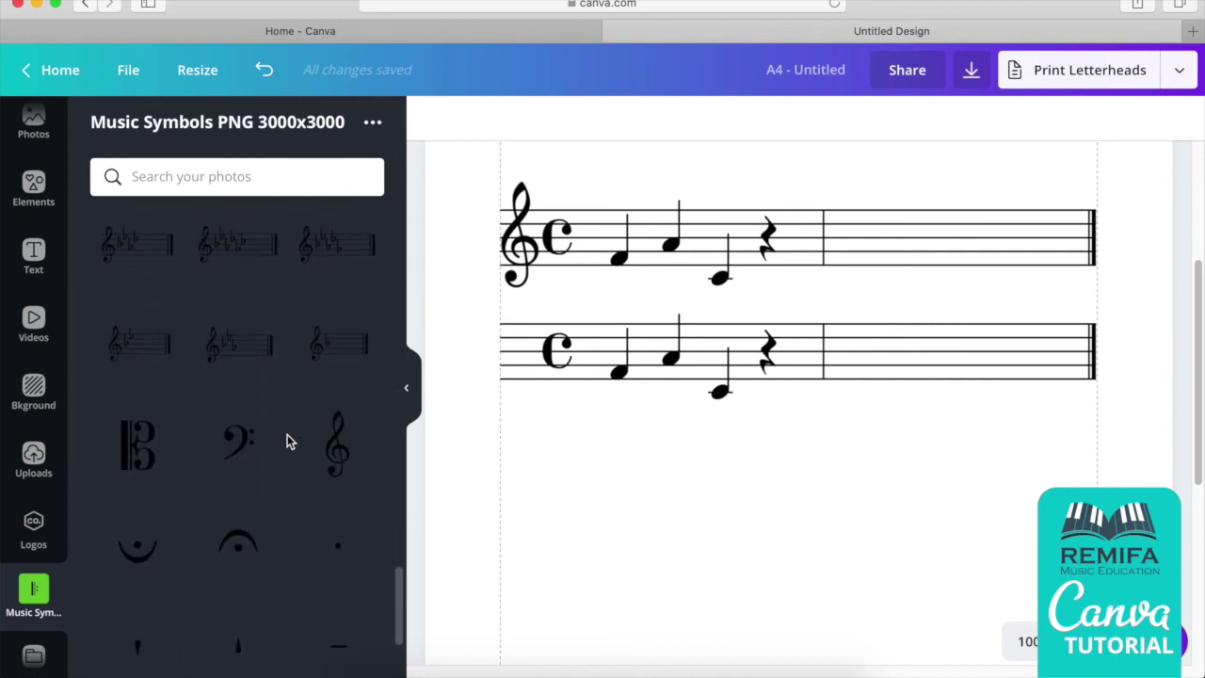
pyautogui.moveTo(260, 443); pyautogui.dragTo(895, 572)
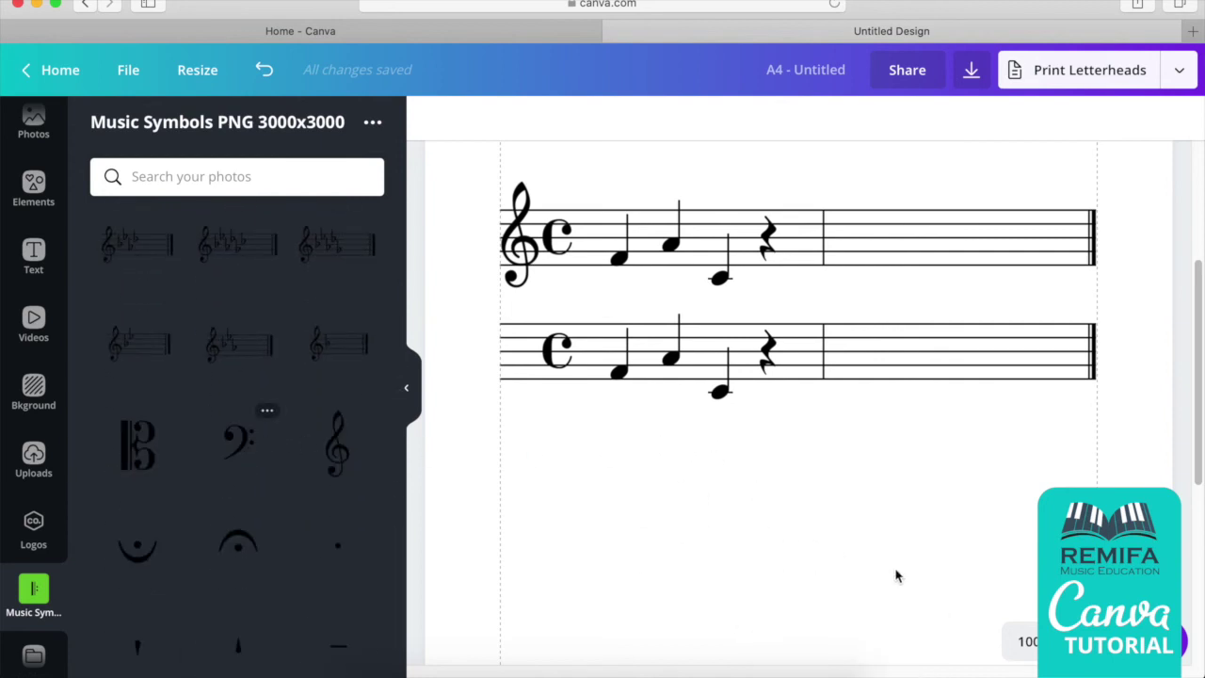
pyautogui.scroll(-3, 900, 542)
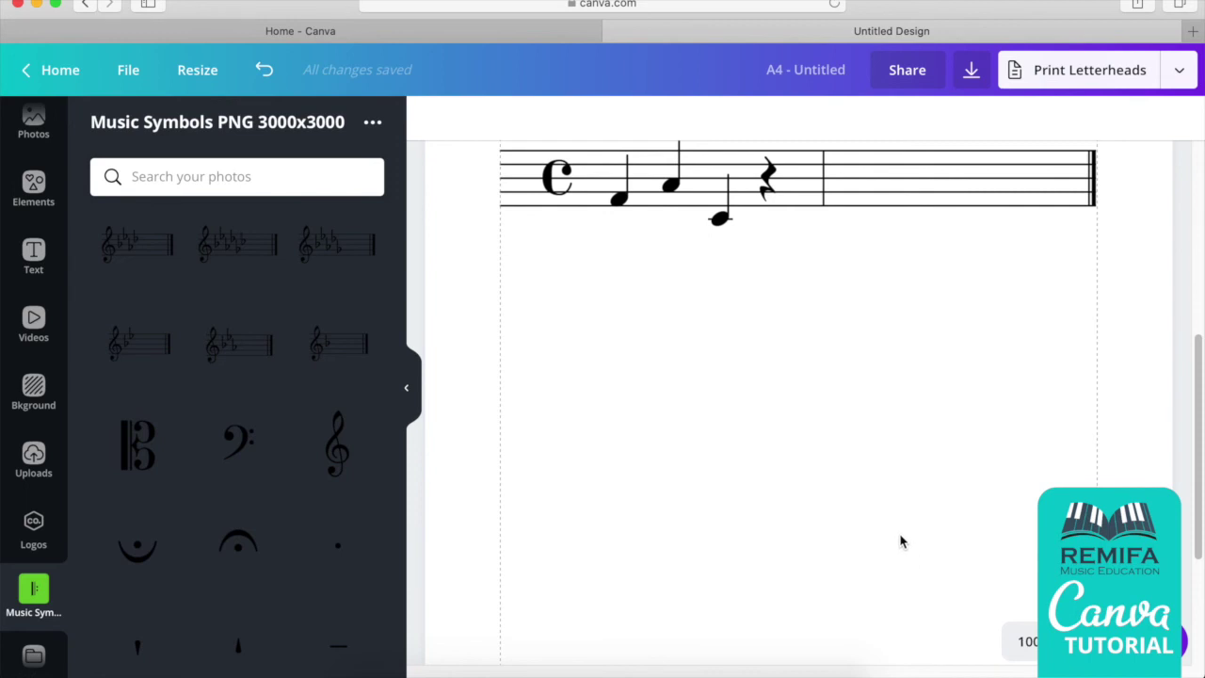
pyautogui.click(415, 384)
pyautogui.click(713, 452)
pyautogui.scroll(-5, 719, 452)
pyautogui.scroll(8, 716, 454)
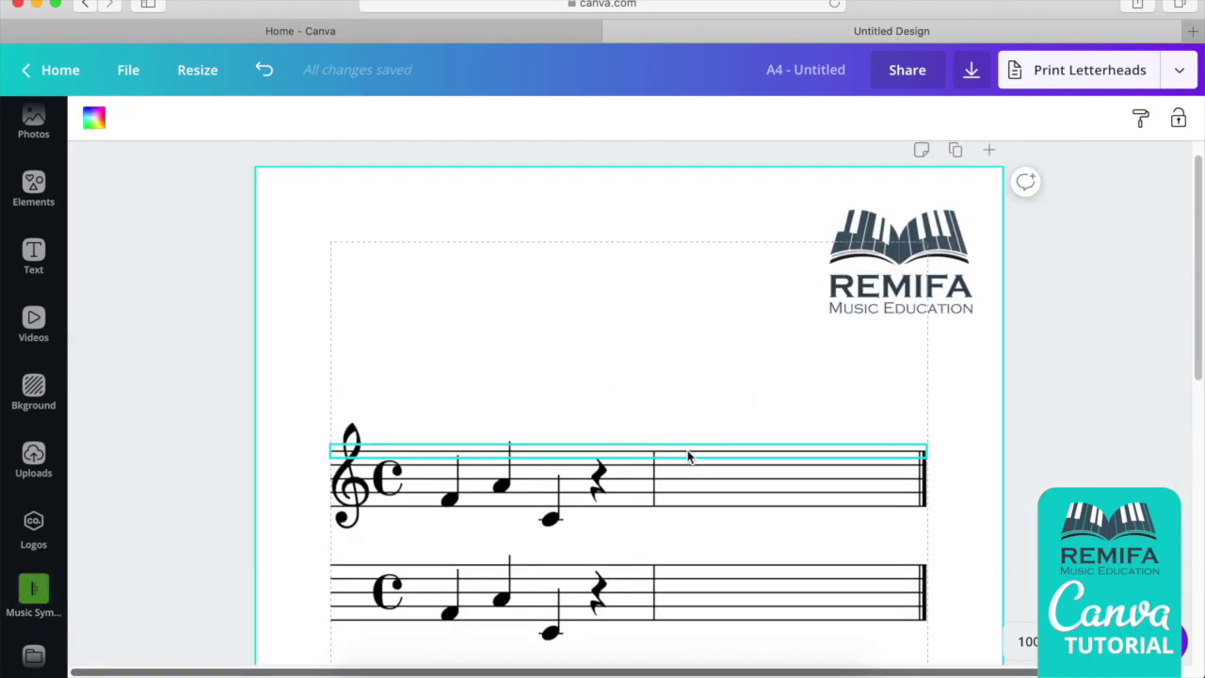
pyautogui.scroll(-1, 689, 457)
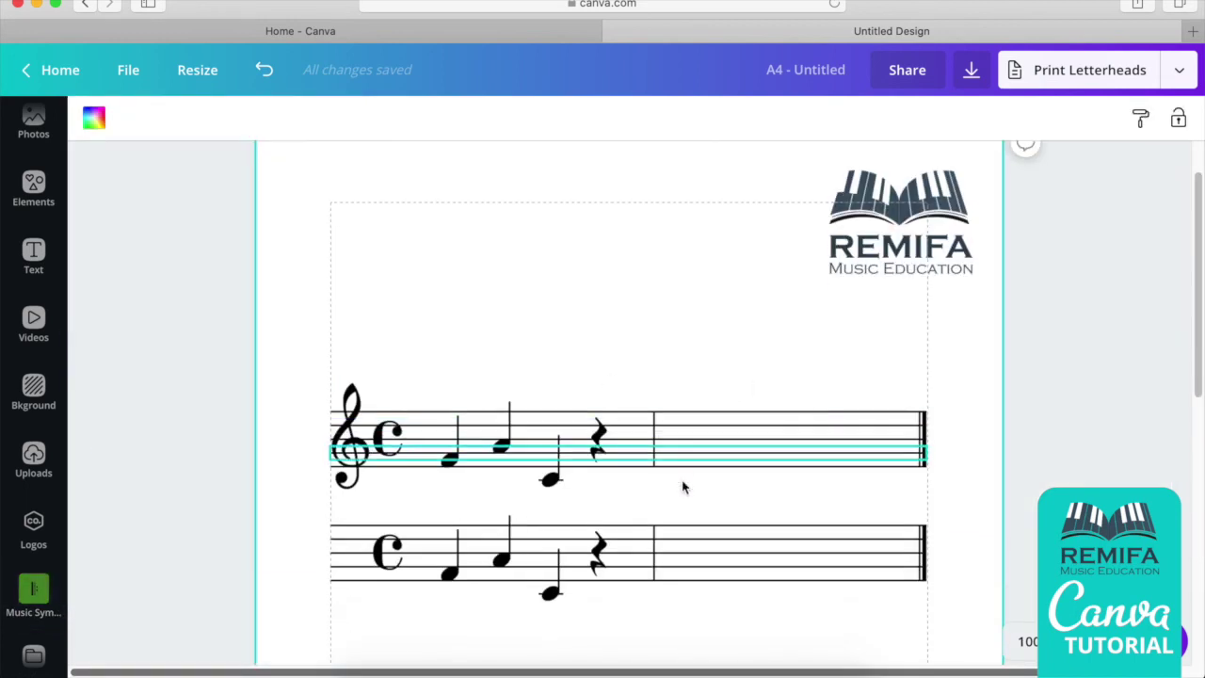
# Add the bass clef from the music symbols folder, shrink it and place it at the start of the lower staff.
pyautogui.click(36, 179)
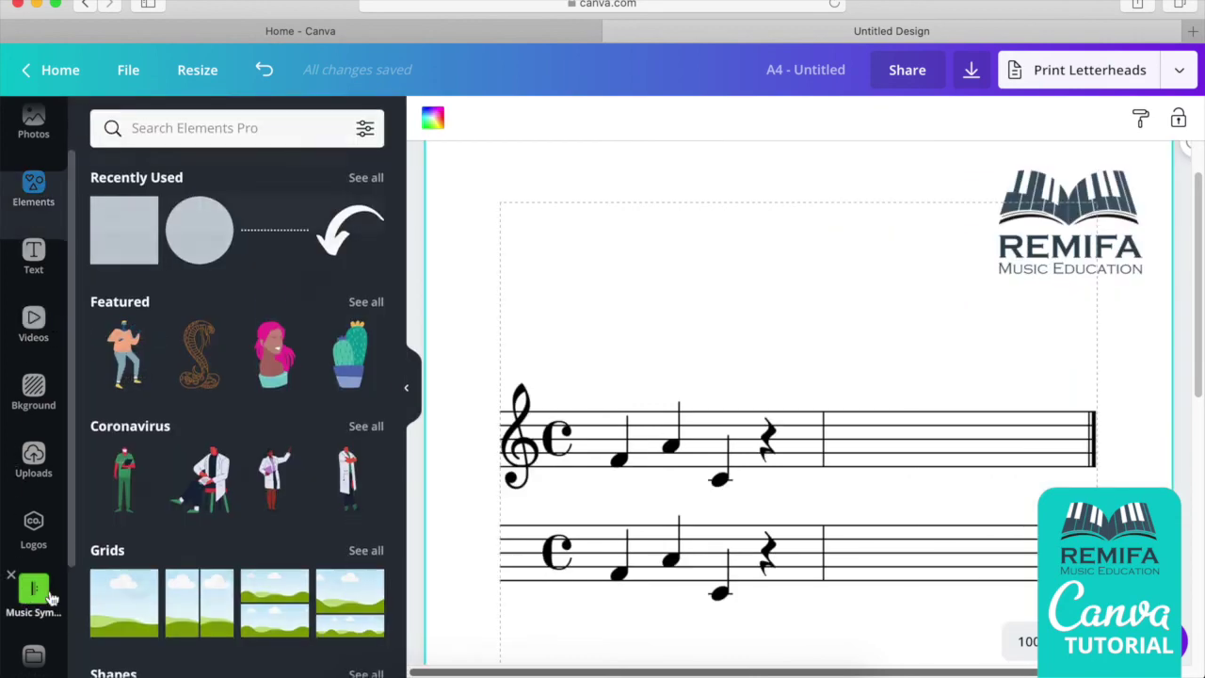
pyautogui.click(34, 593)
pyautogui.click(236, 450)
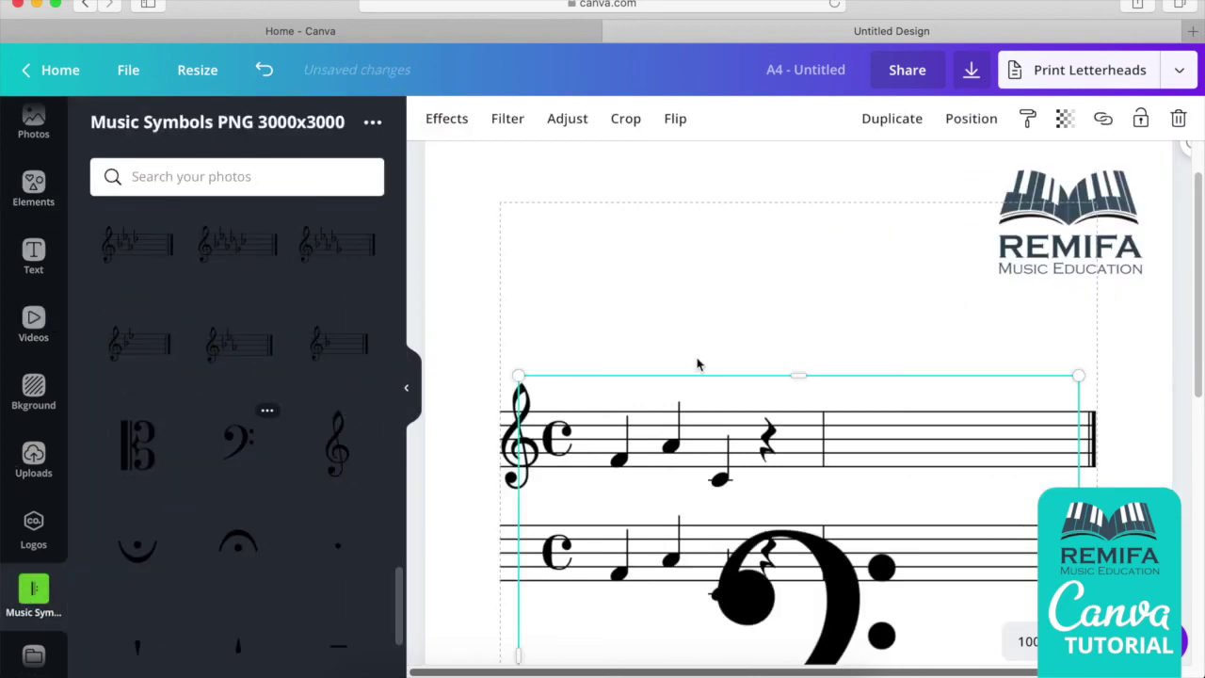
pyautogui.moveTo(519, 378); pyautogui.dragTo(876, 499)
pyautogui.moveTo(1005, 551); pyautogui.dragTo(521, 247)
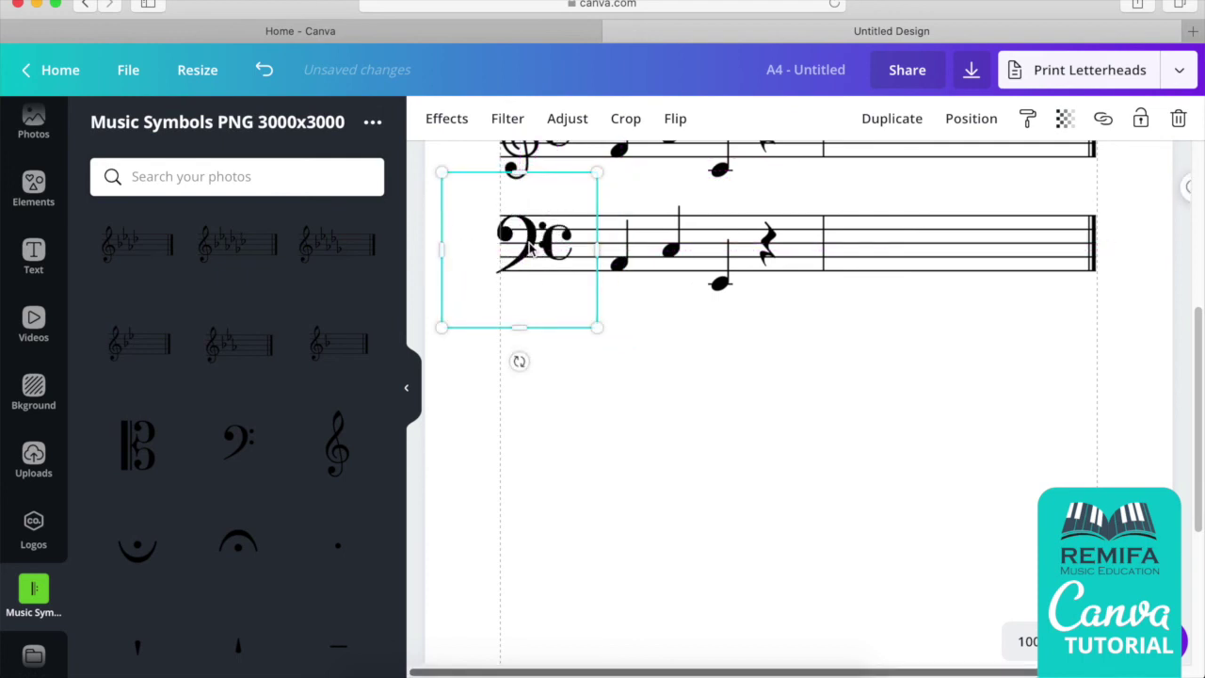
# Shrink the bass clef further and align it at the start of the lower staff, clear of the common time sign.
pyautogui.moveTo(477, 200); pyautogui.dragTo(472, 202)
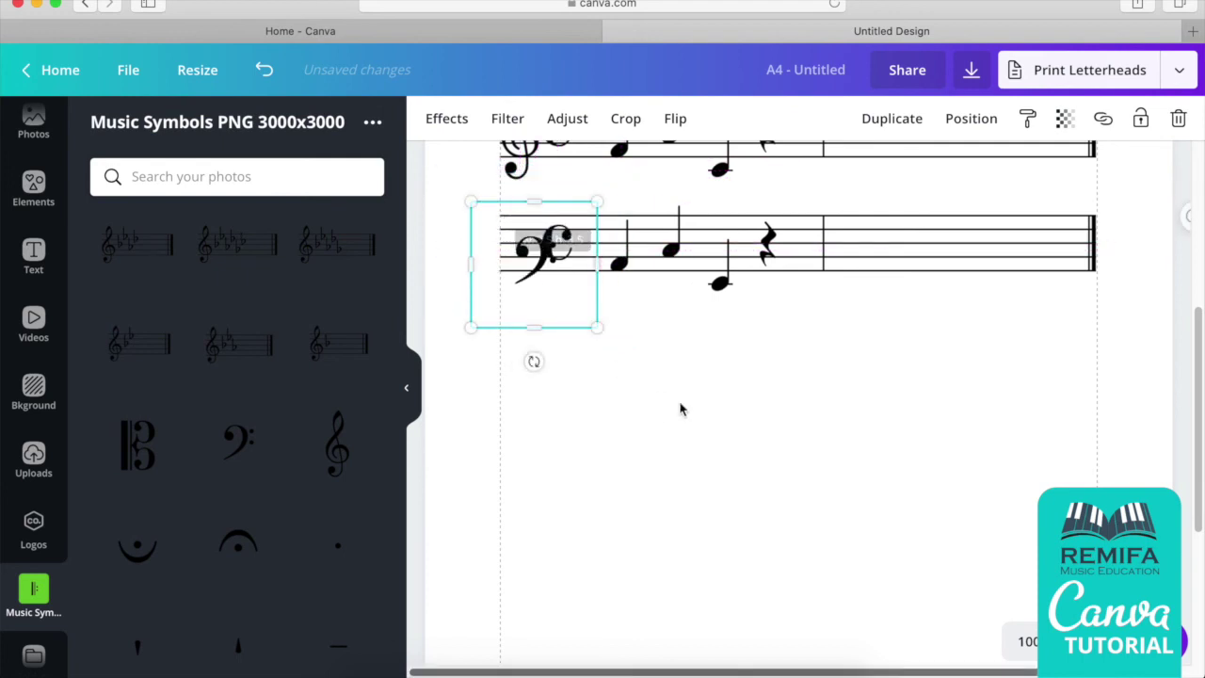
pyautogui.click(681, 408)
pyautogui.moveTo(539, 276); pyautogui.dragTo(525, 252)
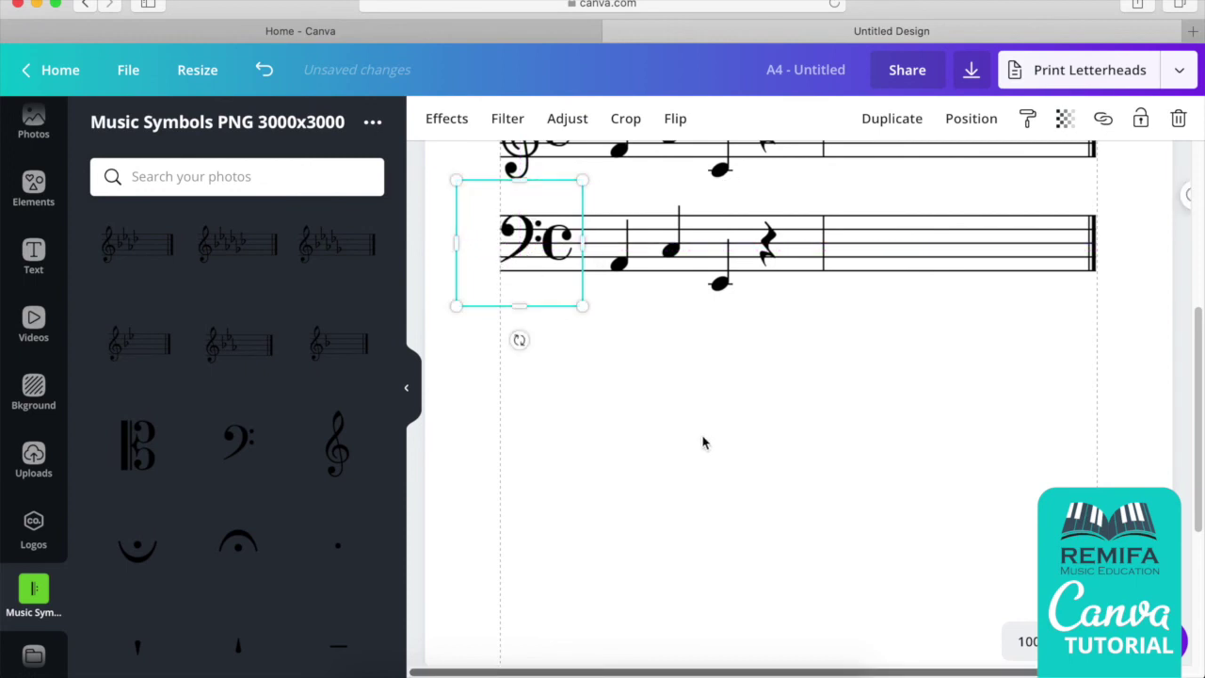
pyautogui.moveTo(584, 306); pyautogui.dragTo(576, 303)
pyautogui.press('Up')
pyautogui.press('Up')
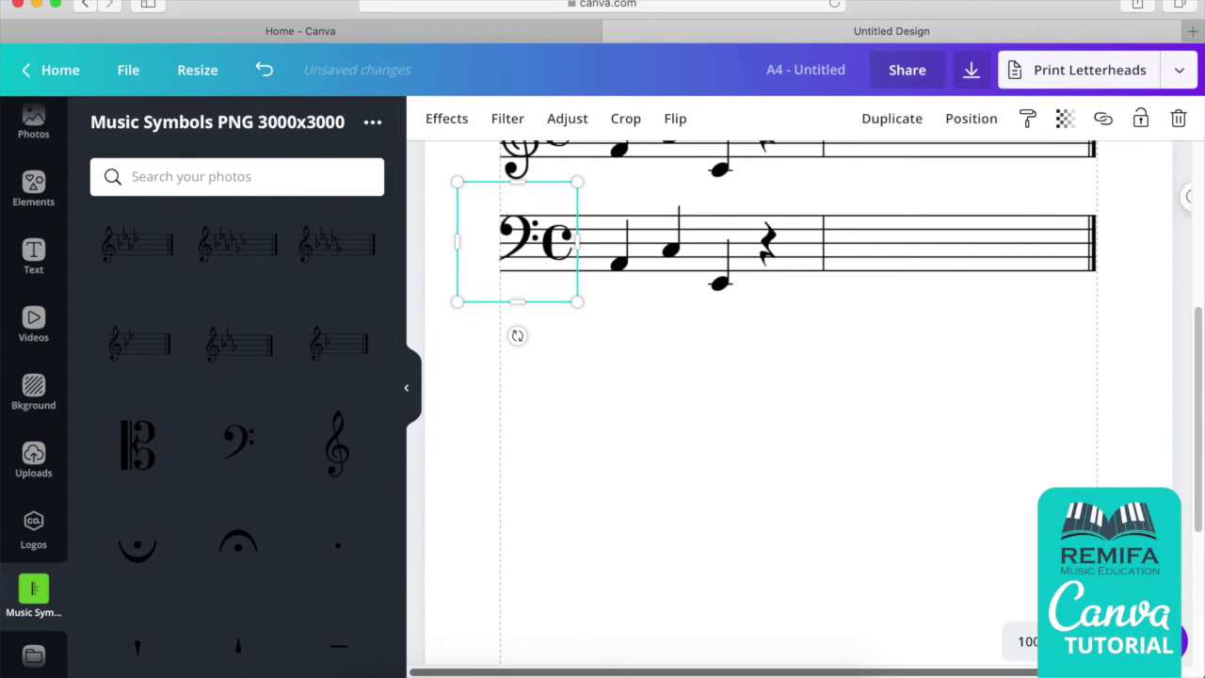
pyautogui.click(836, 441)
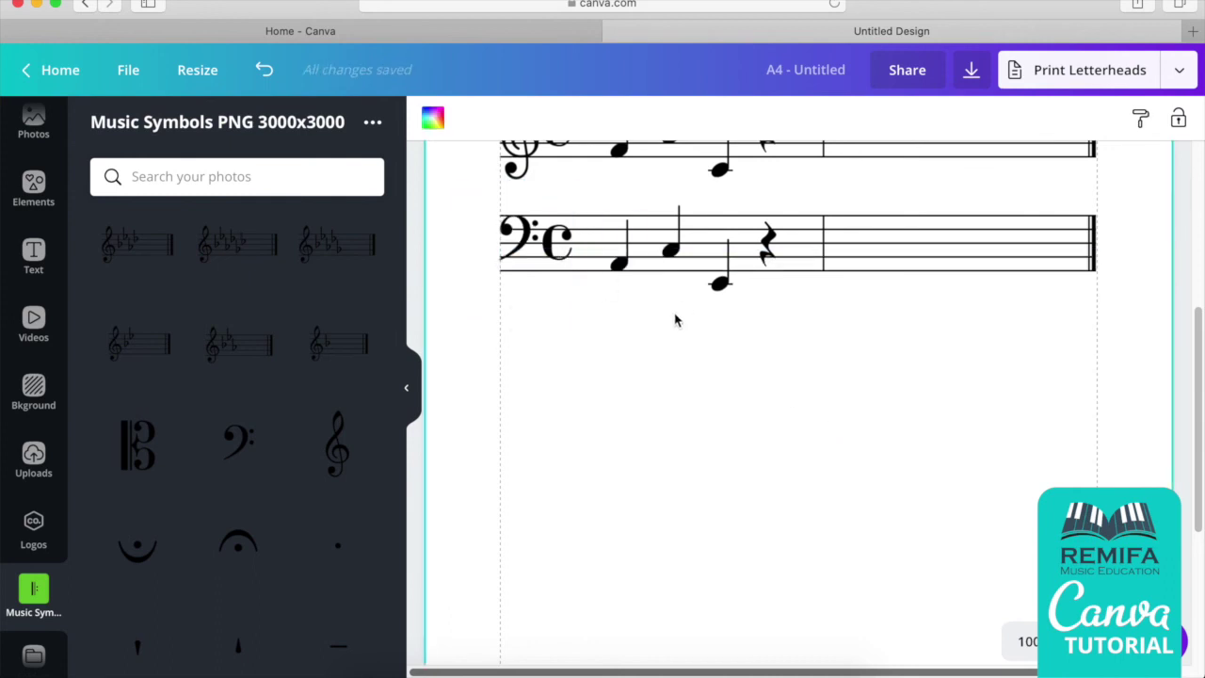
pyautogui.scroll(2, 746, 451)
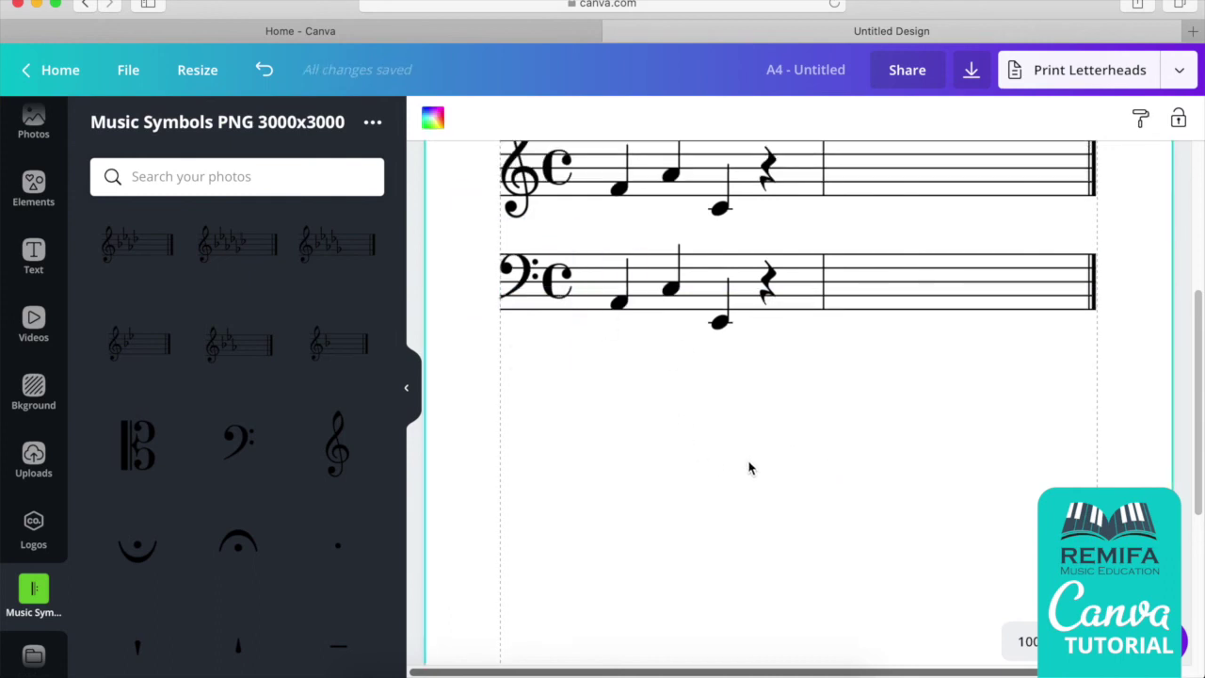
pyautogui.scroll(1, 750, 468)
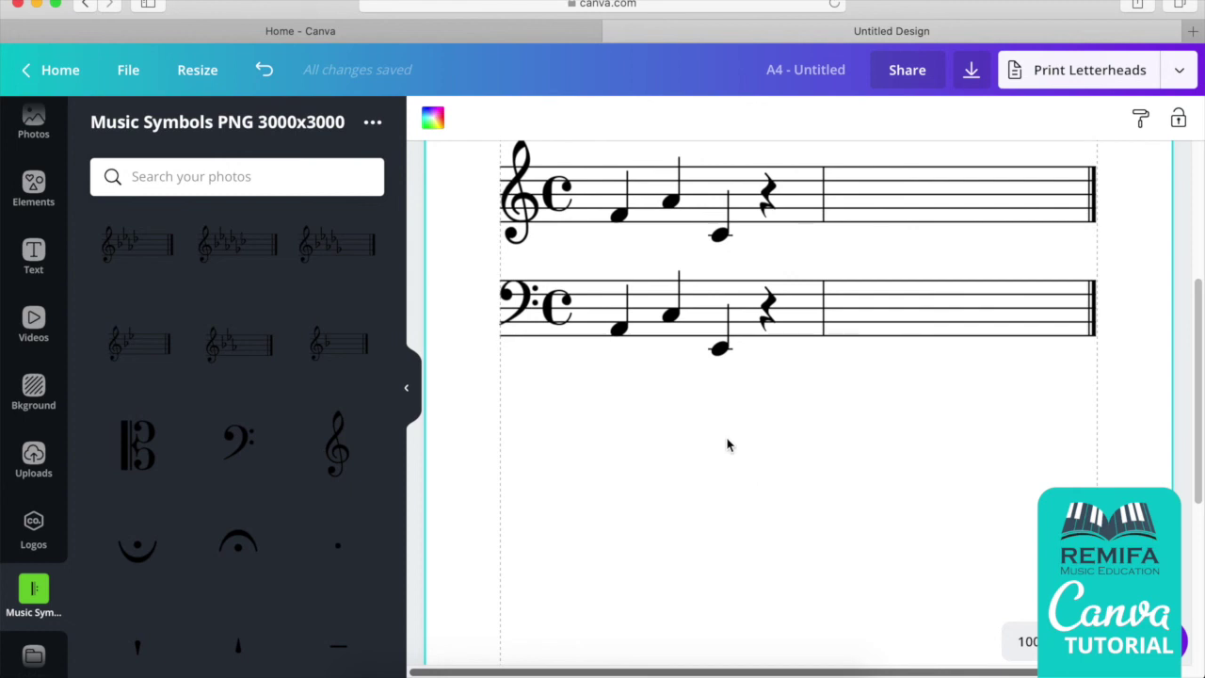
pyautogui.scroll(3, 193, 290)
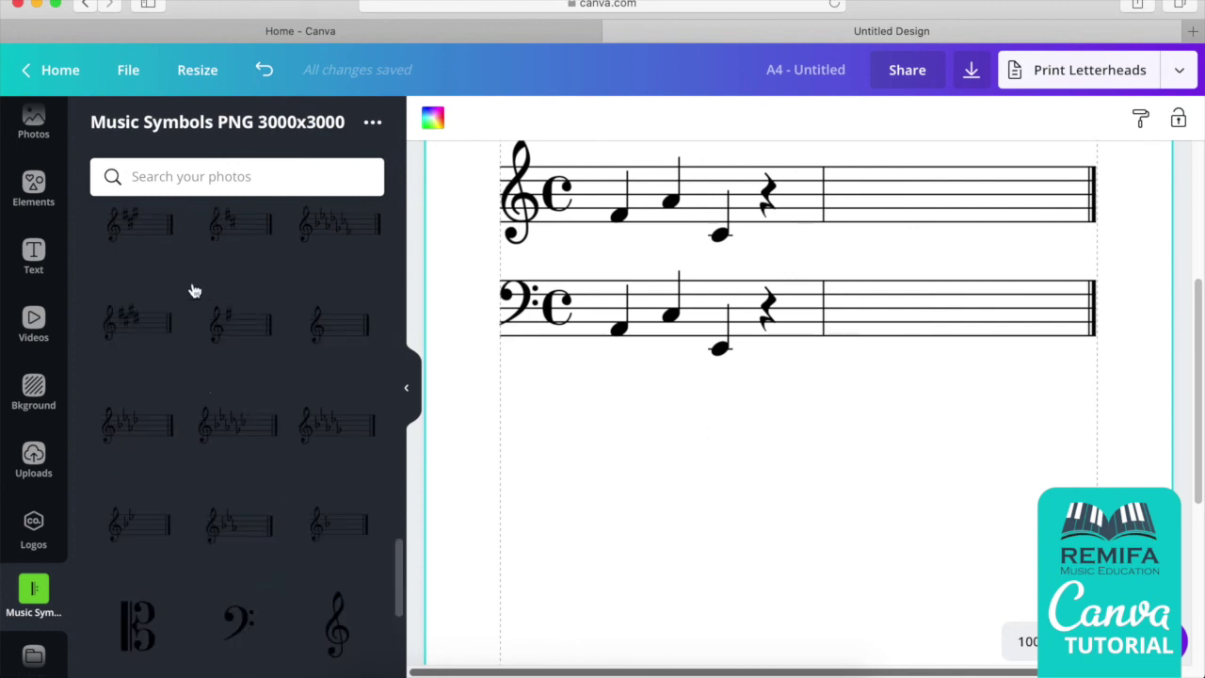
pyautogui.scroll(10, 308, 389)
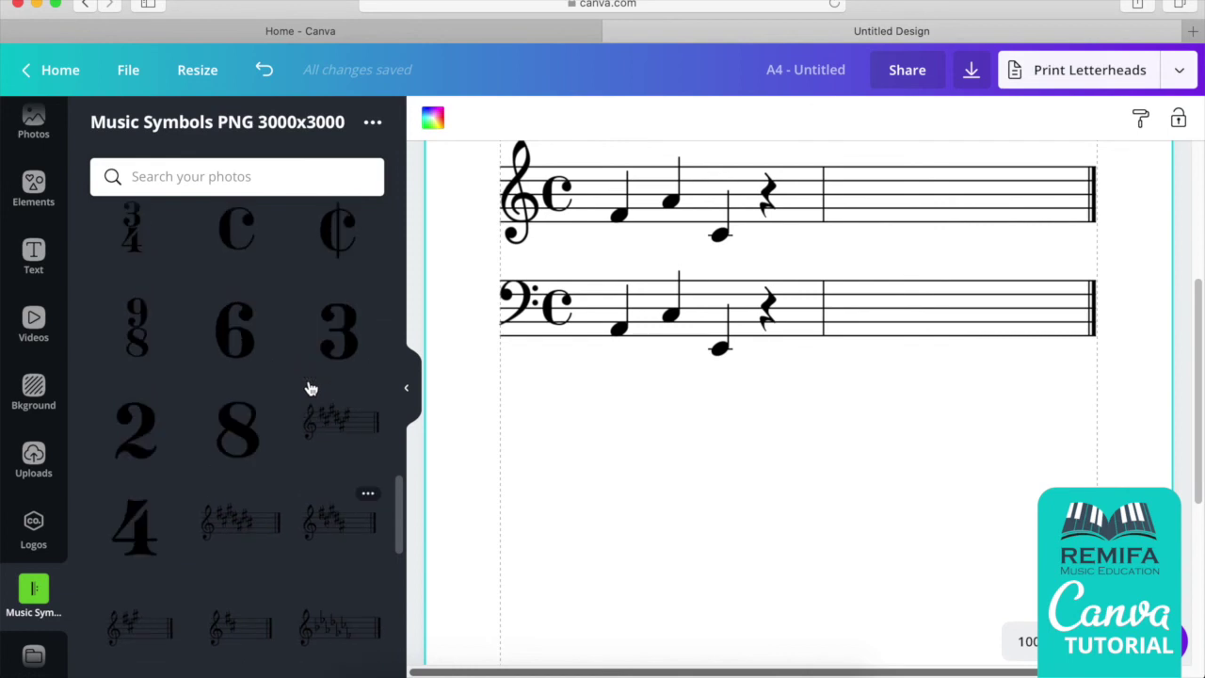
pyautogui.scroll(10, 103, 277)
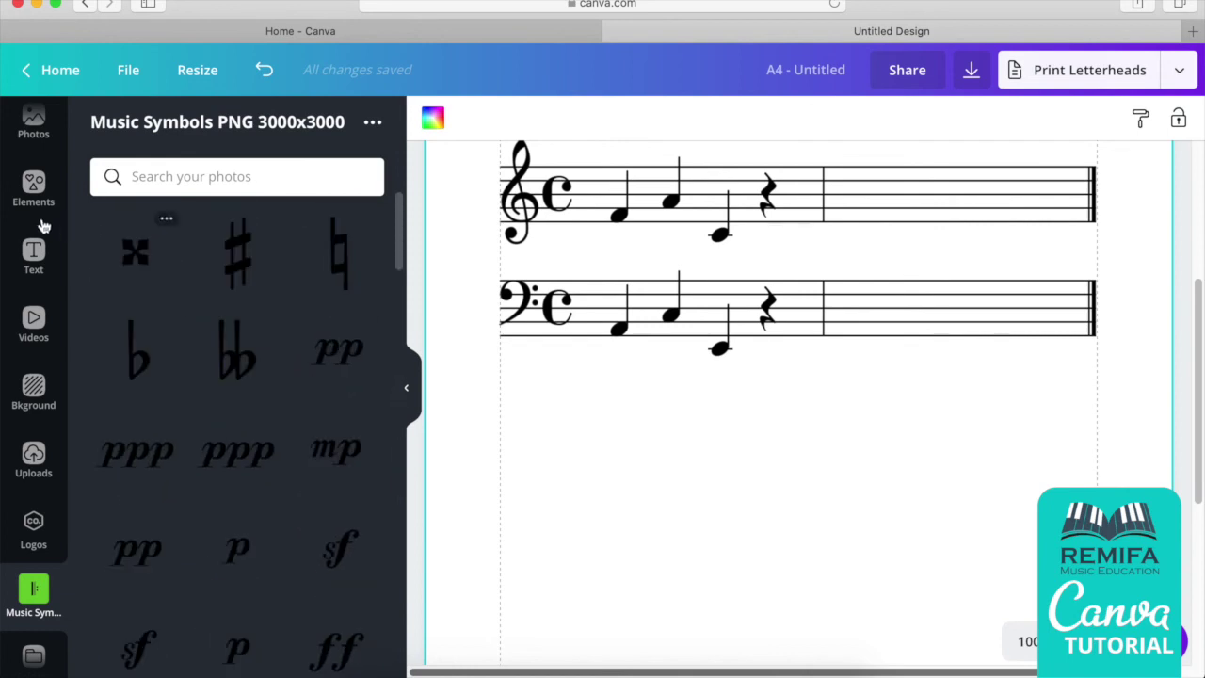
pyautogui.scroll(2, 44, 223)
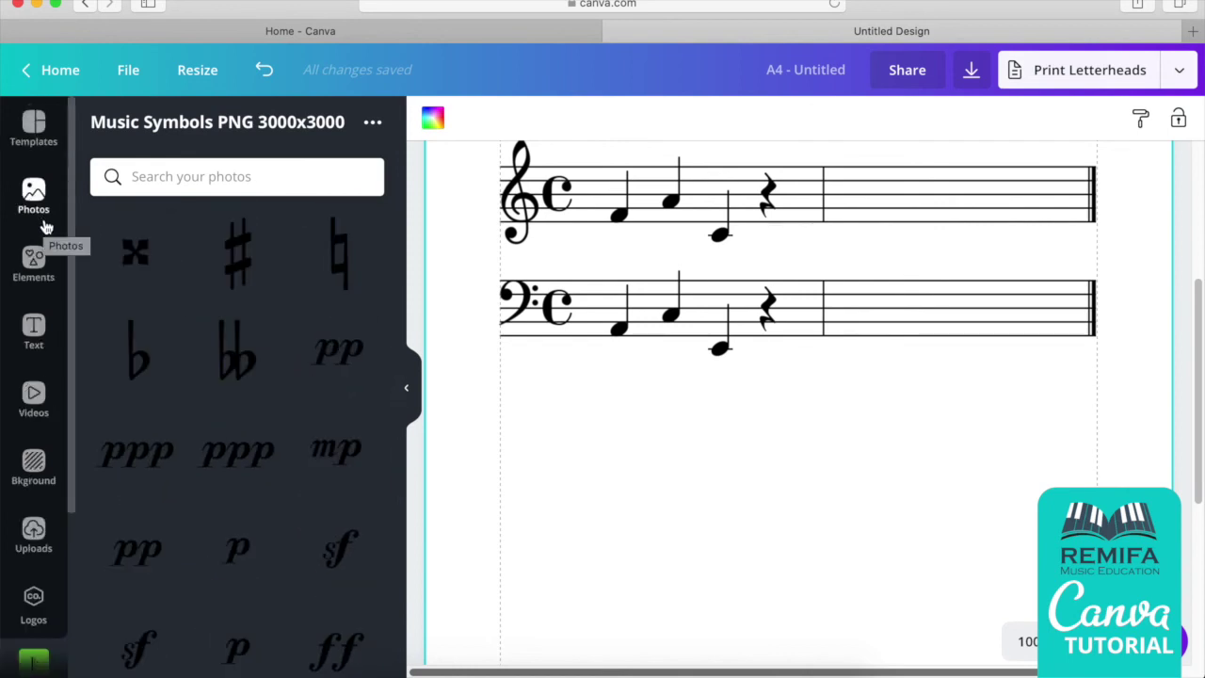
pyautogui.scroll(1, 712, 433)
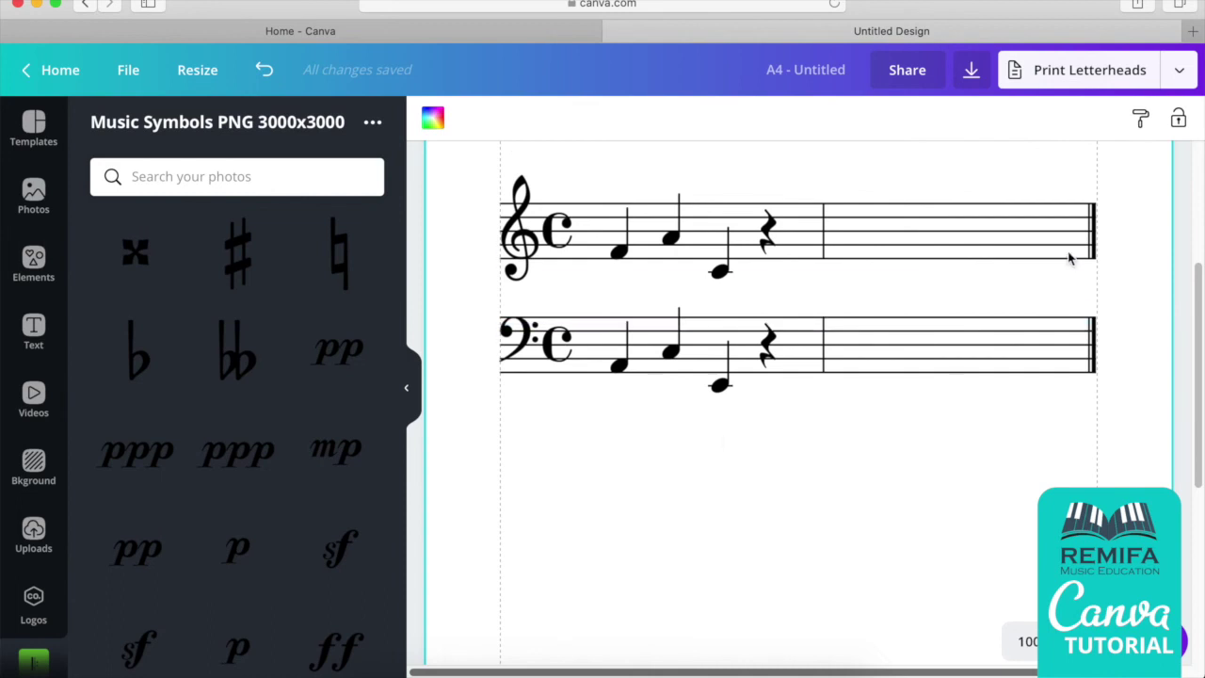
# Extend the upper staff's middle bar line down through the lower staff.
pyautogui.click(823, 261)
pyautogui.moveTo(824, 310); pyautogui.dragTo(823, 377)
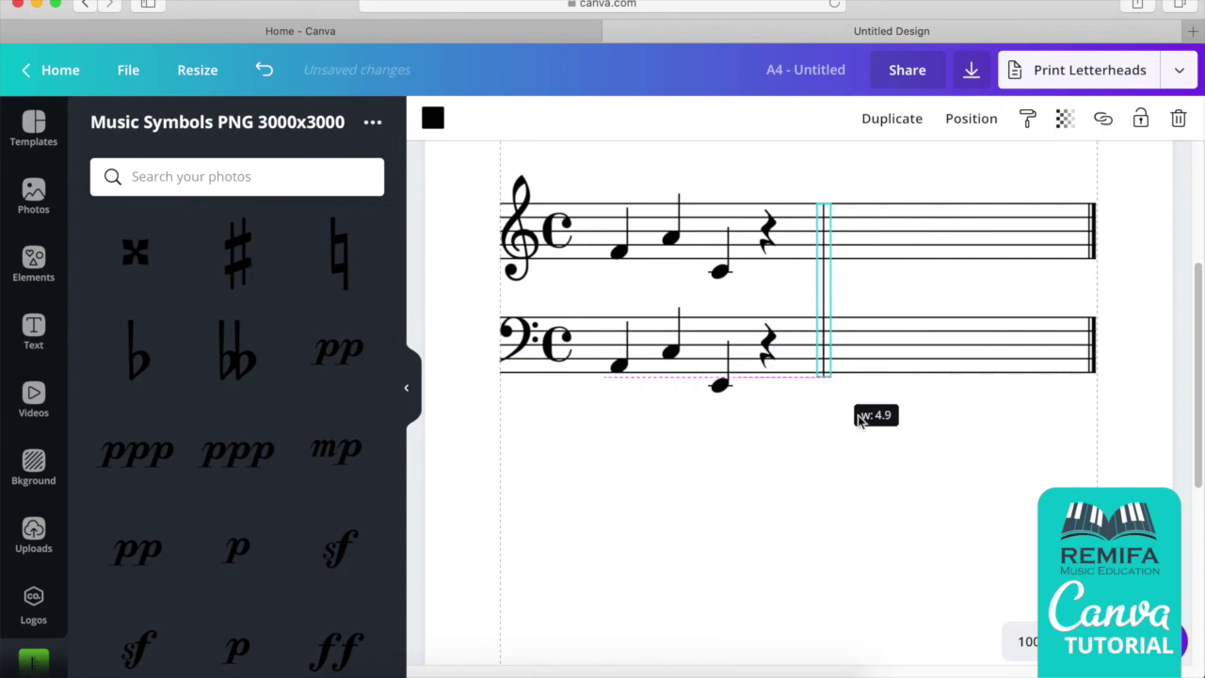
pyautogui.click(841, 395)
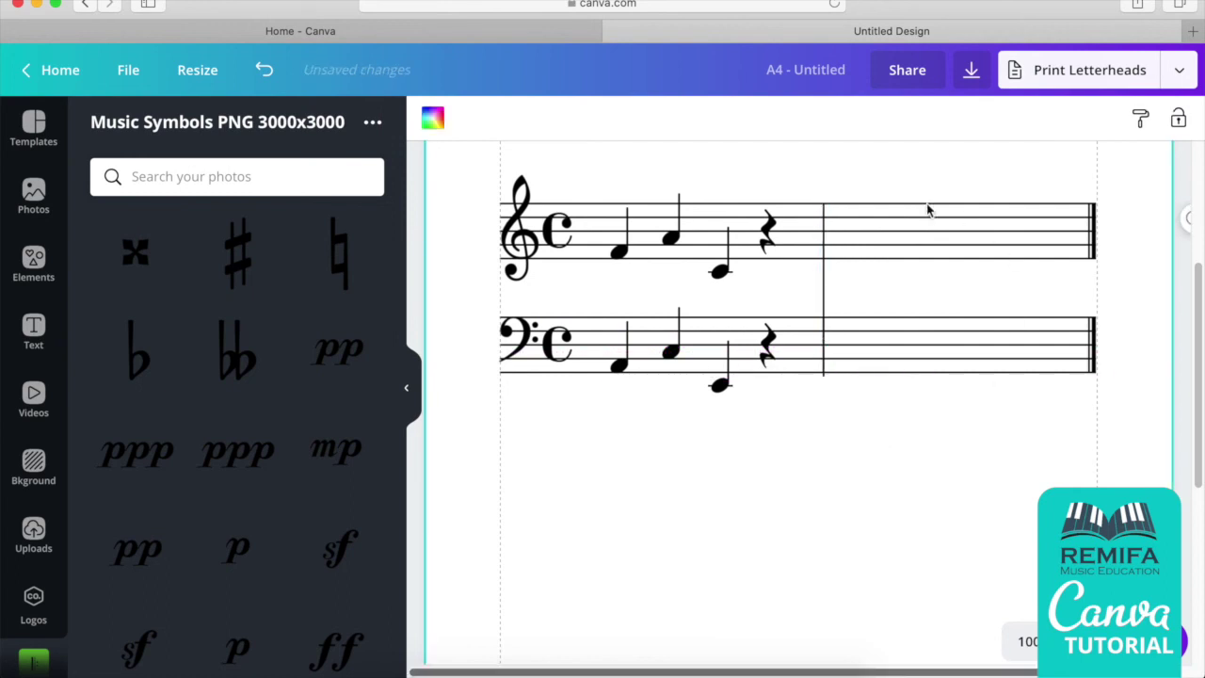
# Extend the thin and thick lines of the upper staff's final bar line down to the bottom of the lower staff.
pyautogui.click(1089, 259)
pyautogui.moveTo(1089, 273); pyautogui.dragTo(1088, 353)
pyautogui.click(1083, 426)
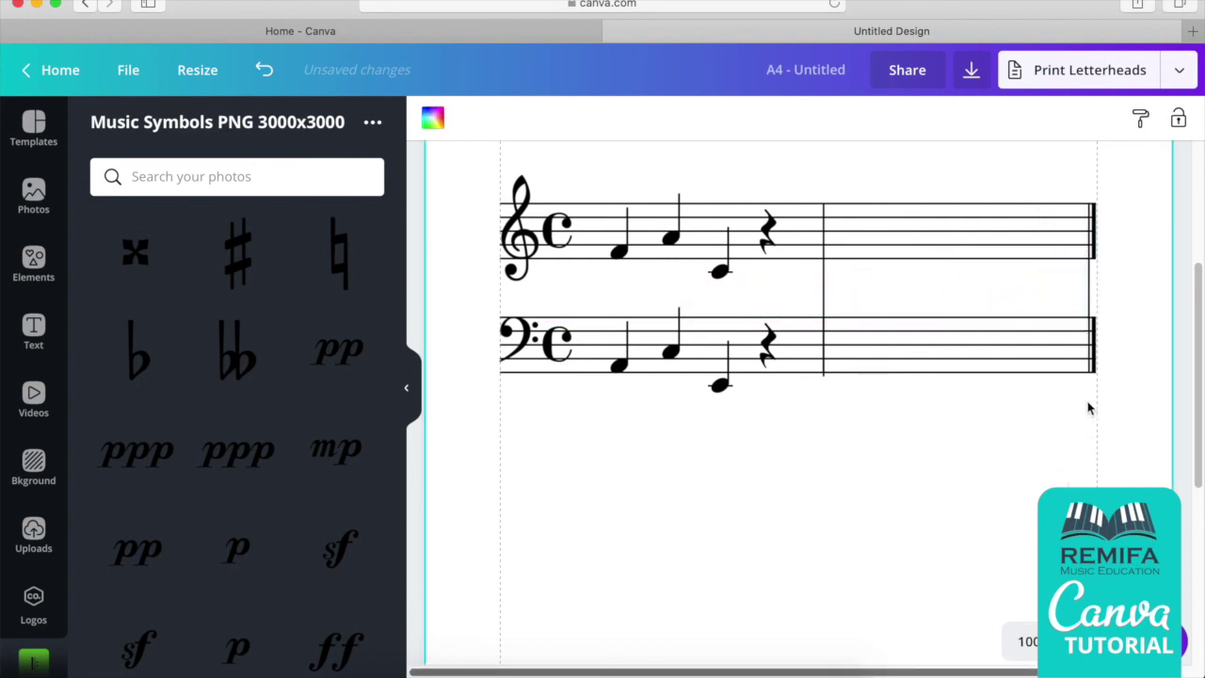
pyautogui.click(1097, 249)
pyautogui.moveTo(1097, 254); pyautogui.dragTo(1096, 372)
pyautogui.click(1008, 439)
# Add a heading and a subheading below the staves, delete the heading, and replace the subheading text with "{".
pyautogui.click(34, 330)
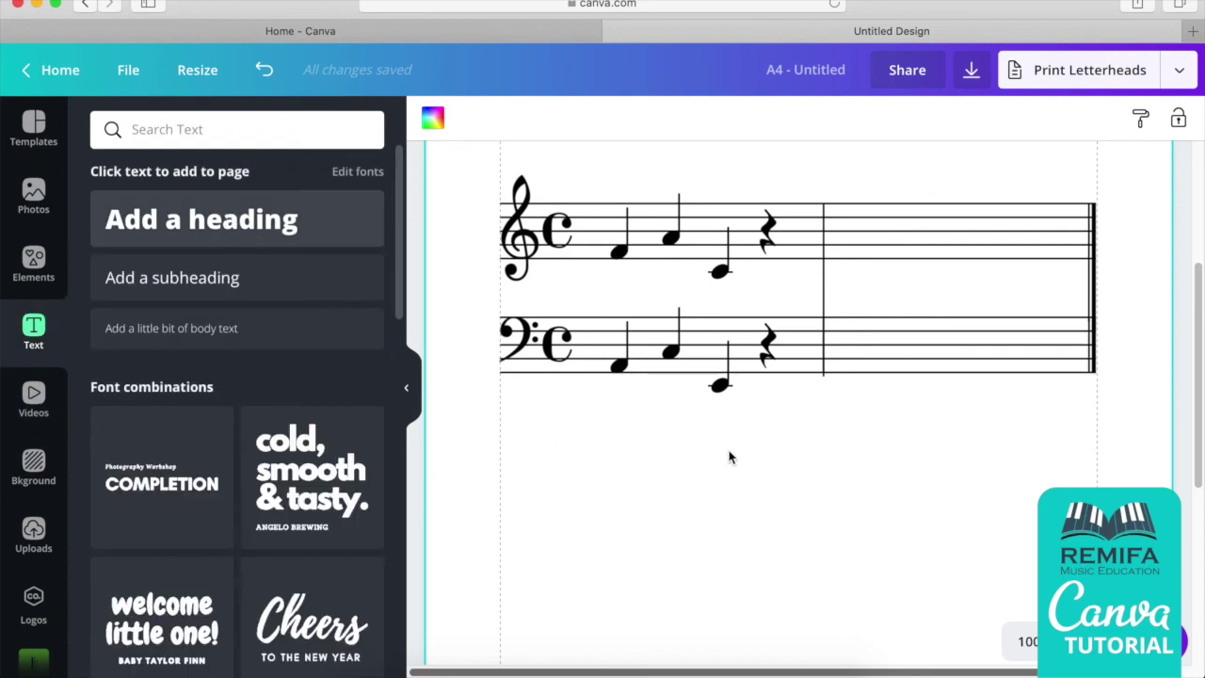
pyautogui.click(201, 218)
pyautogui.click(172, 278)
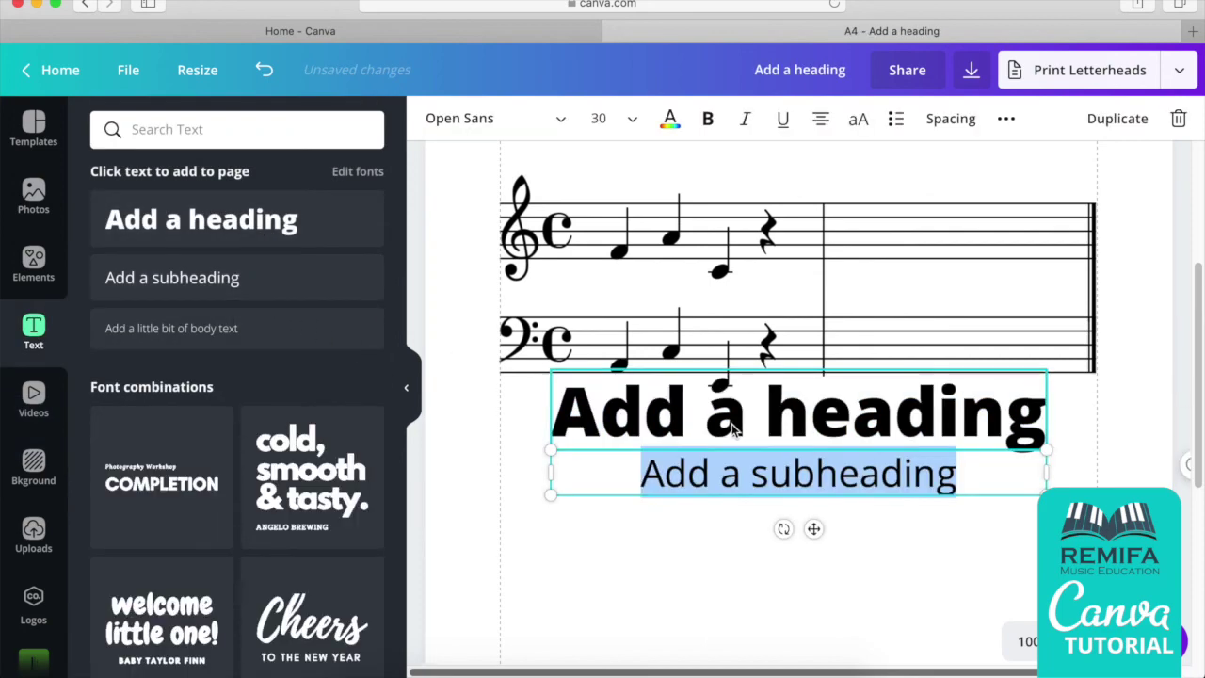
pyautogui.click(774, 417)
pyautogui.doubleClick(770, 414)
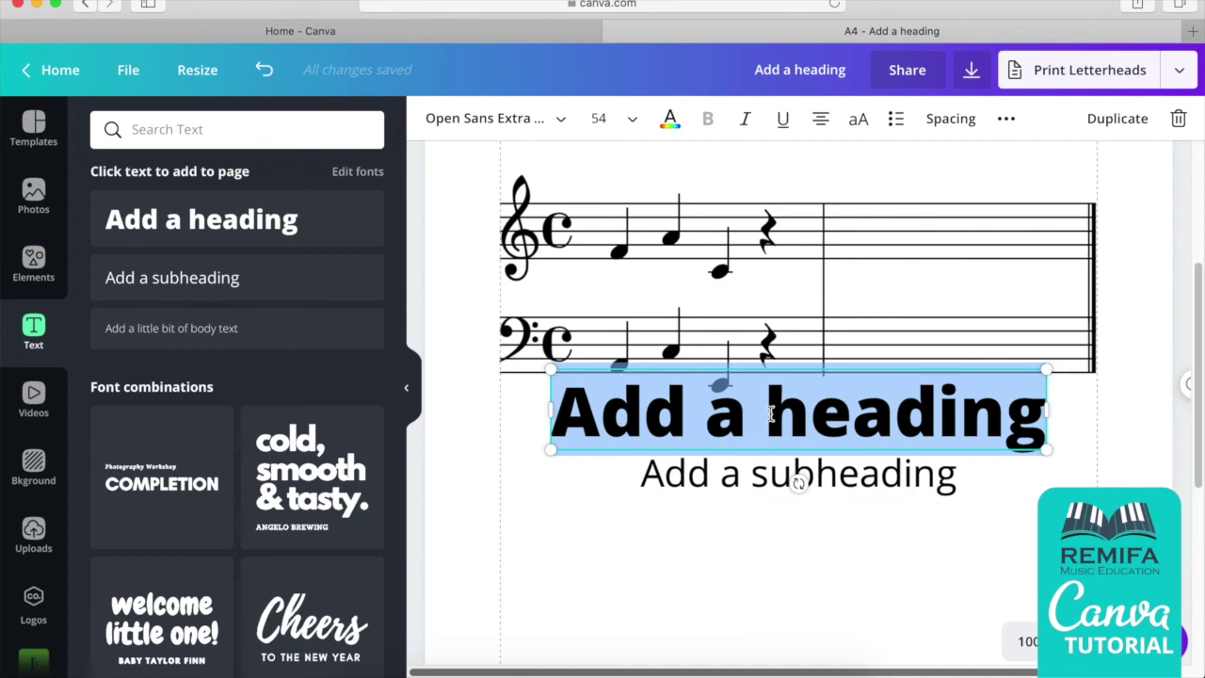
pyautogui.press('BackSpace')
pyautogui.doubleClick(875, 473)
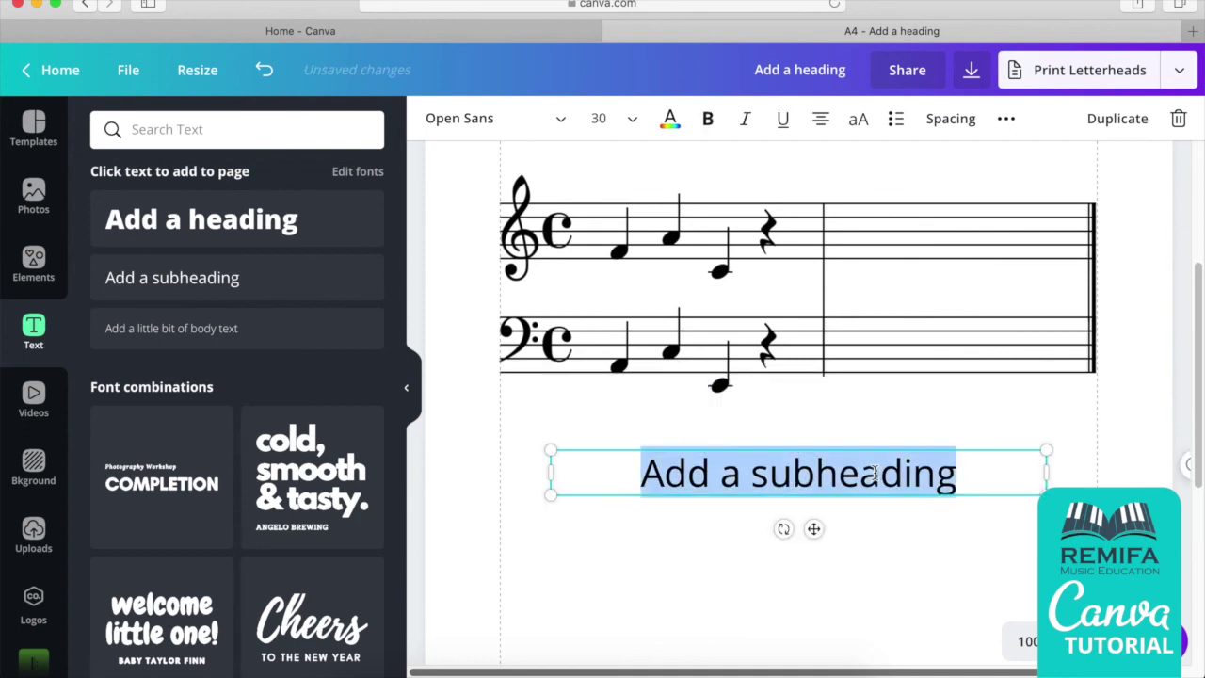
pyautogui.write('{')
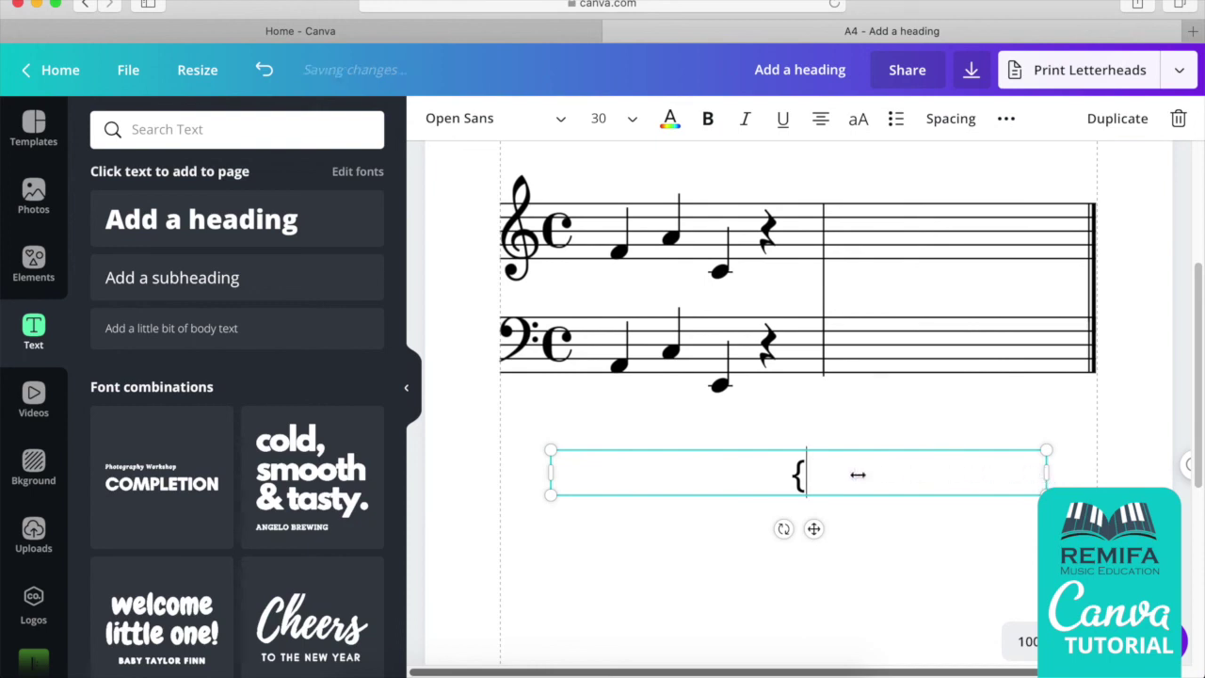
# Enlarge the curly brace to font size 159 and place it at the beginning of the two staves so it spans both.
pyautogui.moveTo(858, 474); pyautogui.dragTo(667, 619)
pyautogui.click(802, 568)
pyautogui.moveTo(615, 555); pyautogui.dragTo(479, 272)
pyautogui.moveTo(573, 375); pyautogui.dragTo(586, 423)
pyautogui.click(522, 376)
pyautogui.moveTo(523, 376); pyautogui.dragTo(486, 353)
# Change the curly brace's font to ABeeZee.
pyautogui.doubleClick(502, 341)
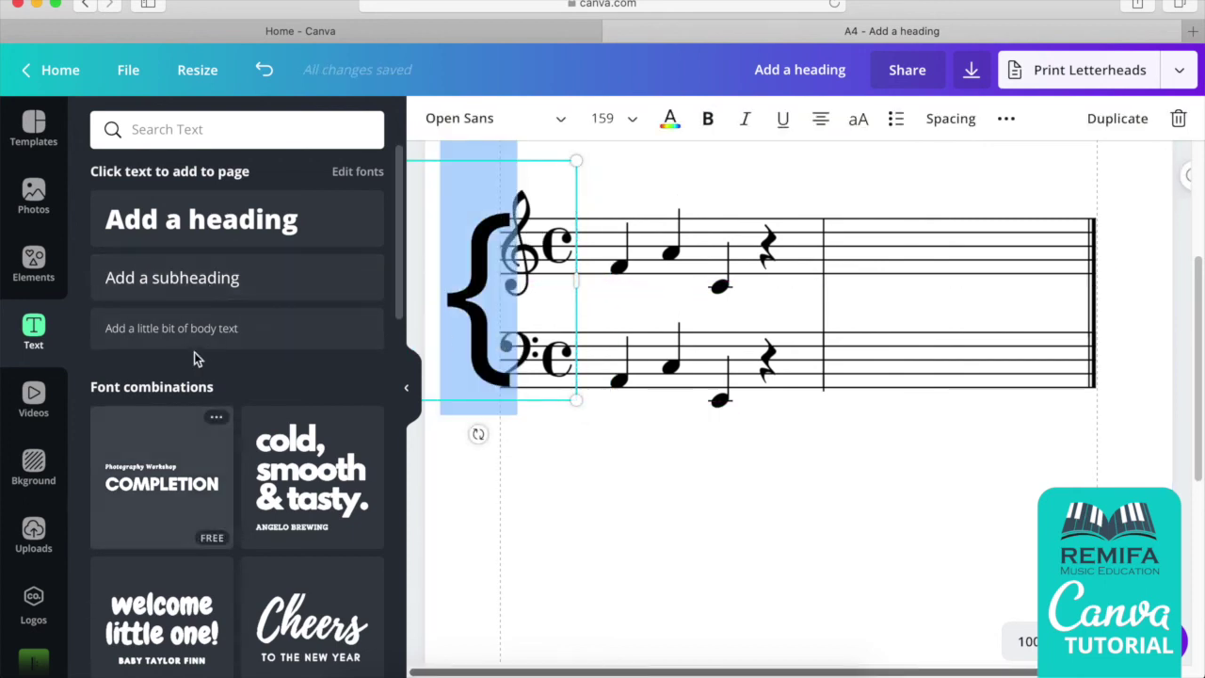
pyautogui.click(436, 119)
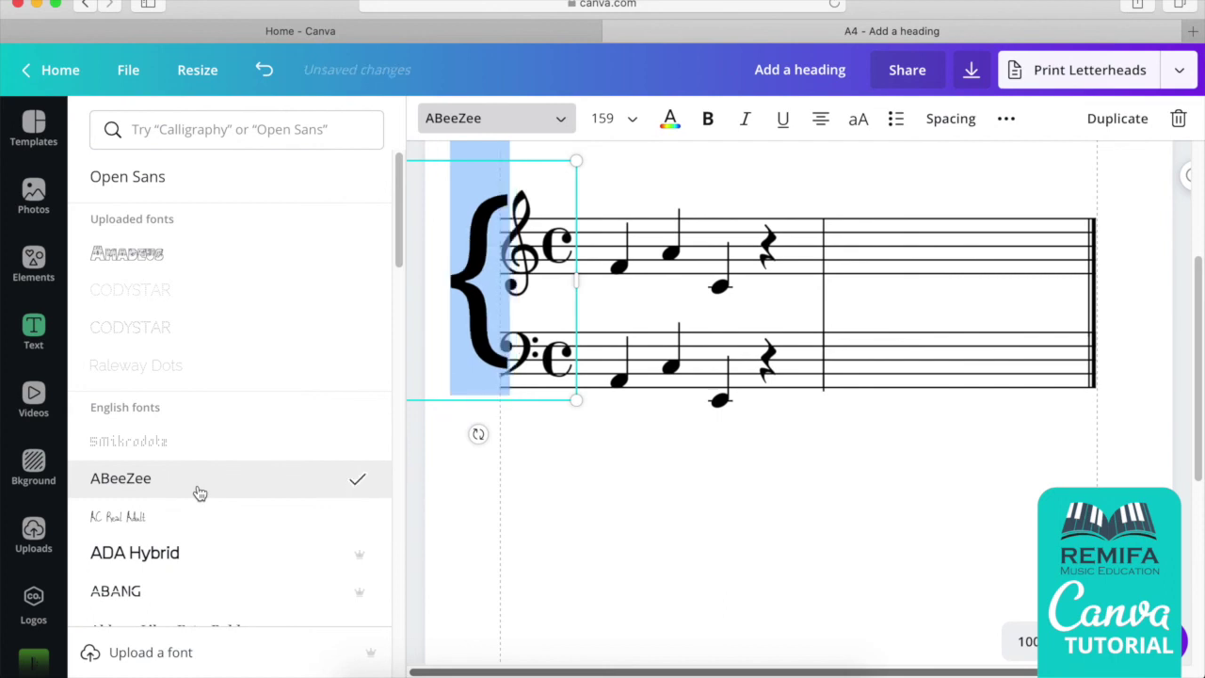
# Change the curly brace's font to Abula and delete the brace from the start of the staves.
pyautogui.scroll(-10, 202, 494)
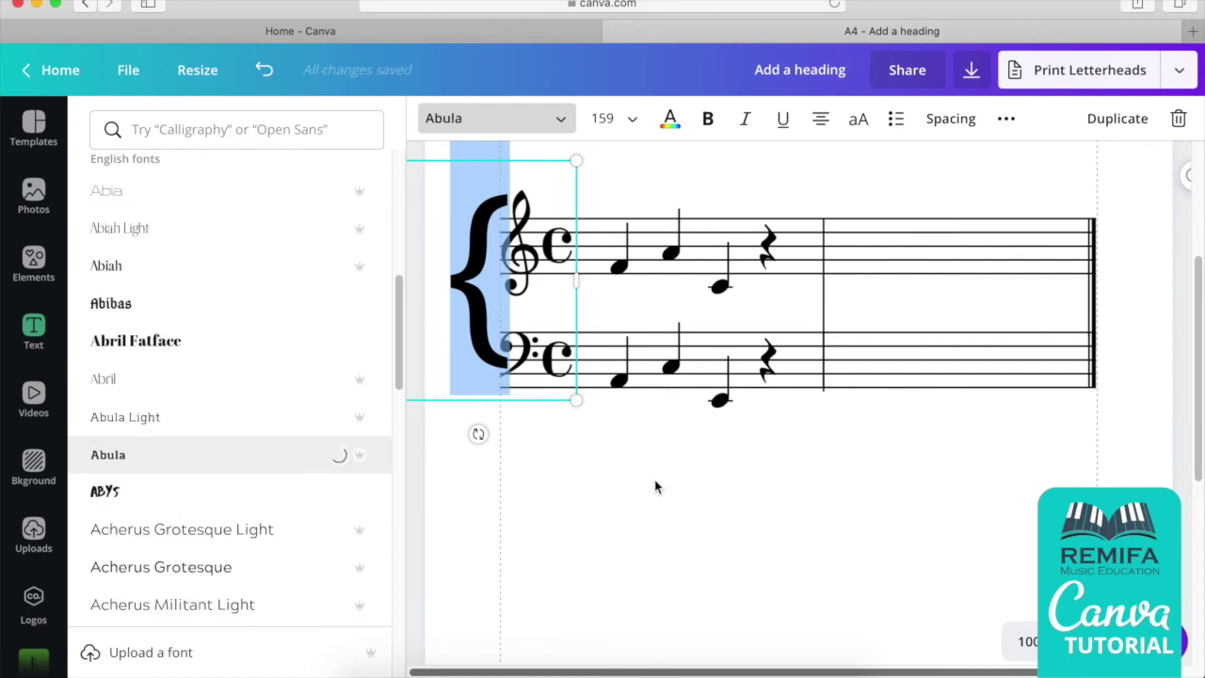
pyautogui.click(741, 505)
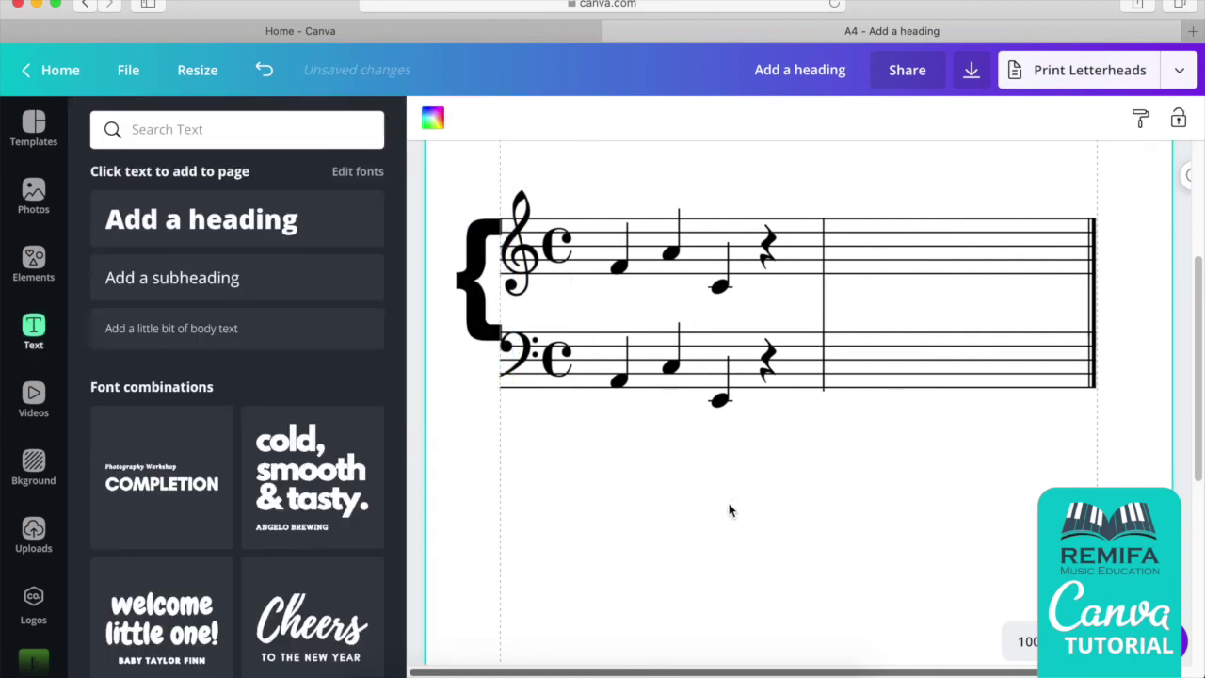
pyautogui.click(478, 294)
pyautogui.press('Delete')
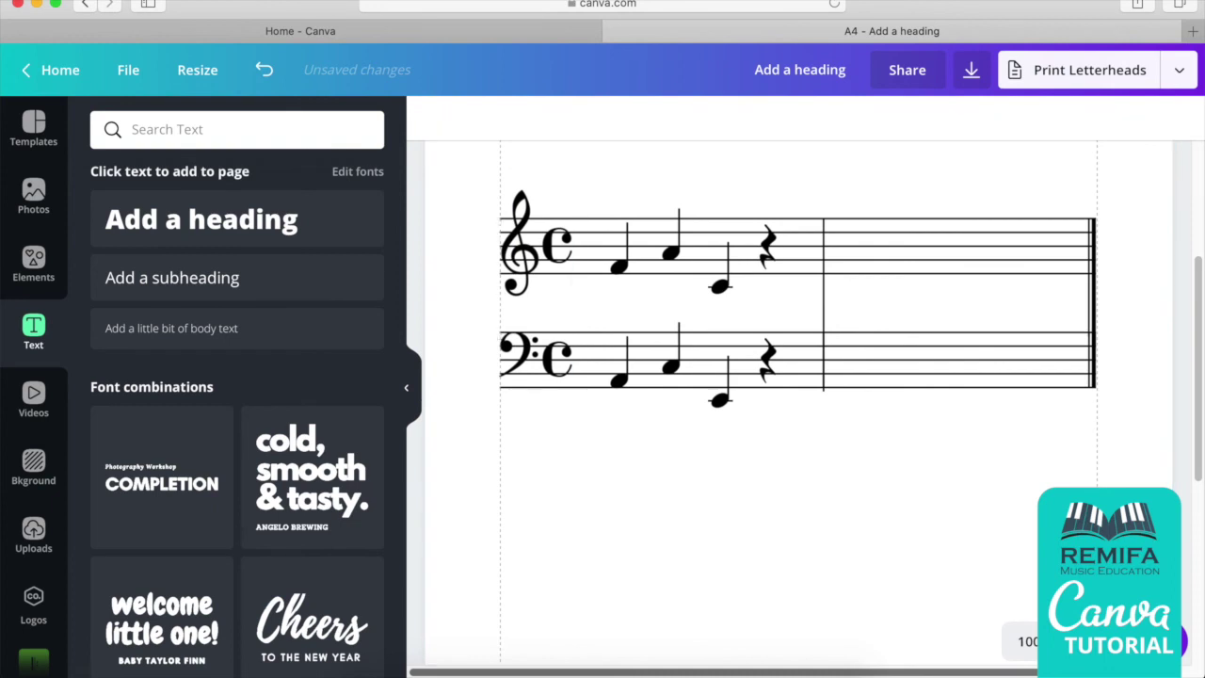
pyautogui.scroll(-4, 329, 361)
pyautogui.scroll(5, 329, 361)
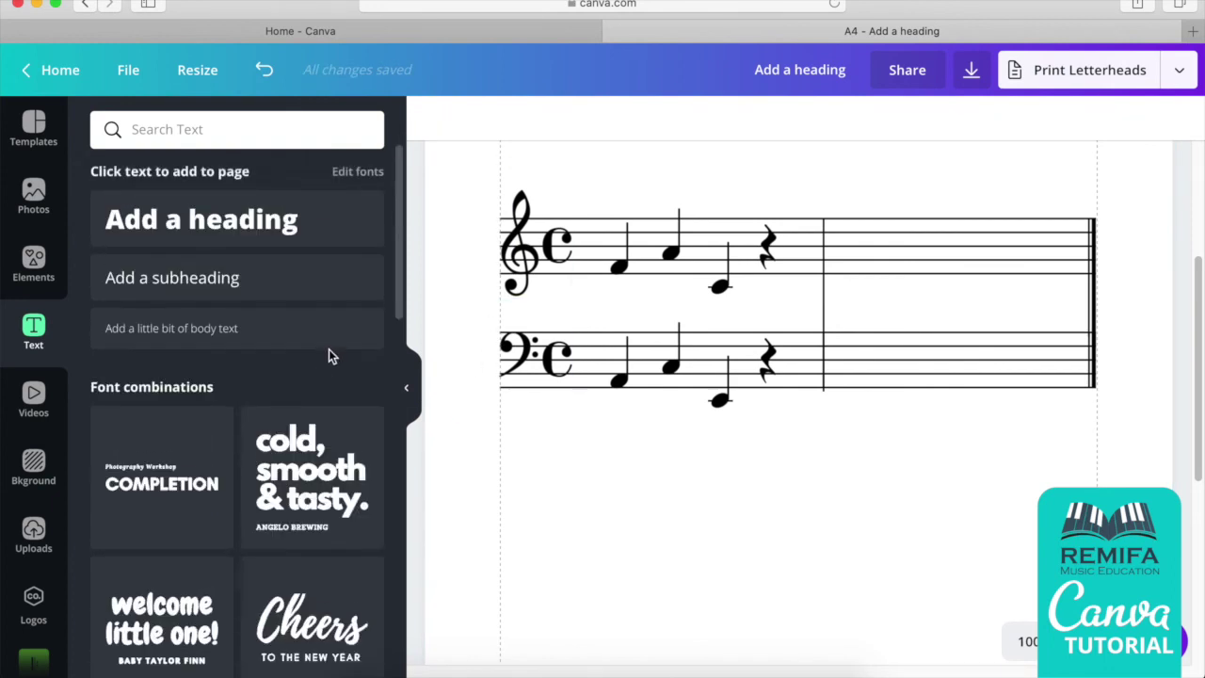
pyautogui.scroll(-4, 328, 358)
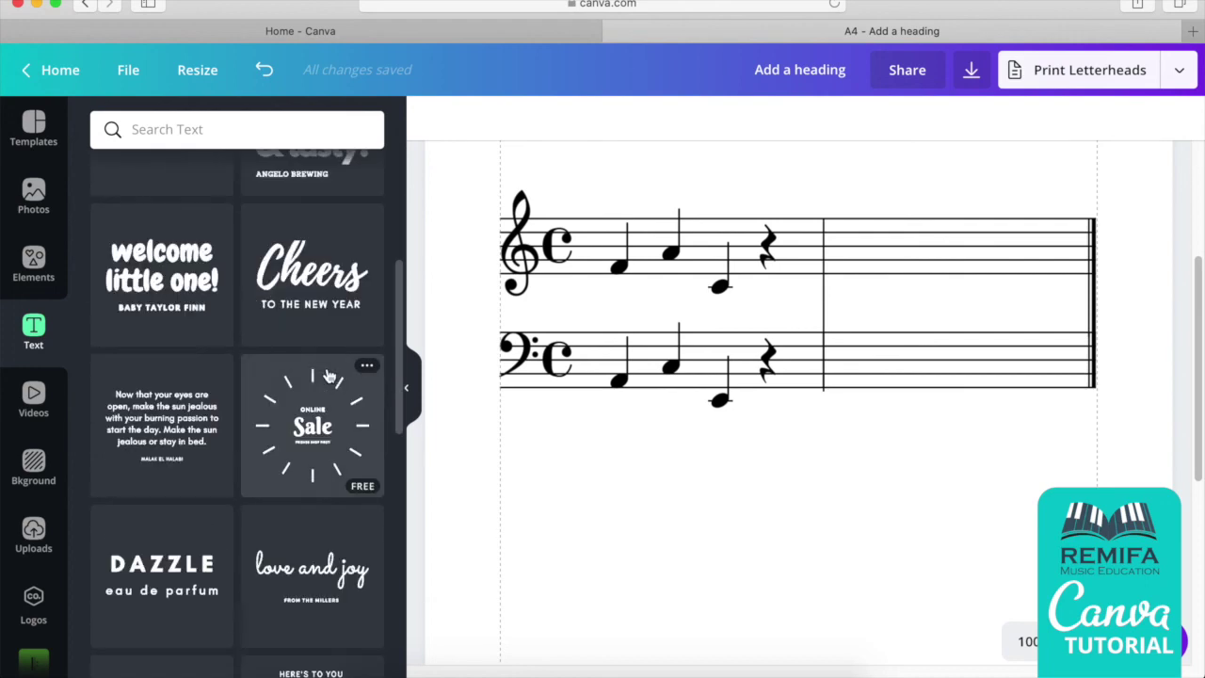
pyautogui.scroll(-3, 659, 377)
pyautogui.scroll(5, 282, 376)
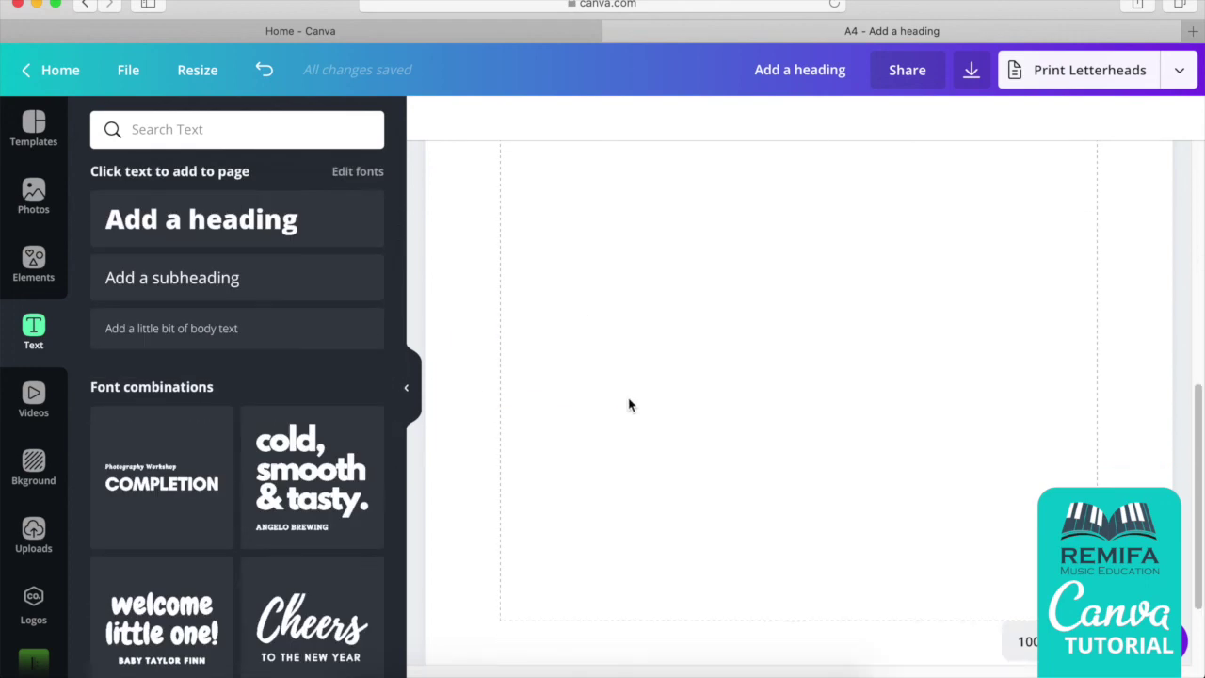
pyautogui.scroll(6, 612, 376)
pyautogui.scroll(-4, 603, 345)
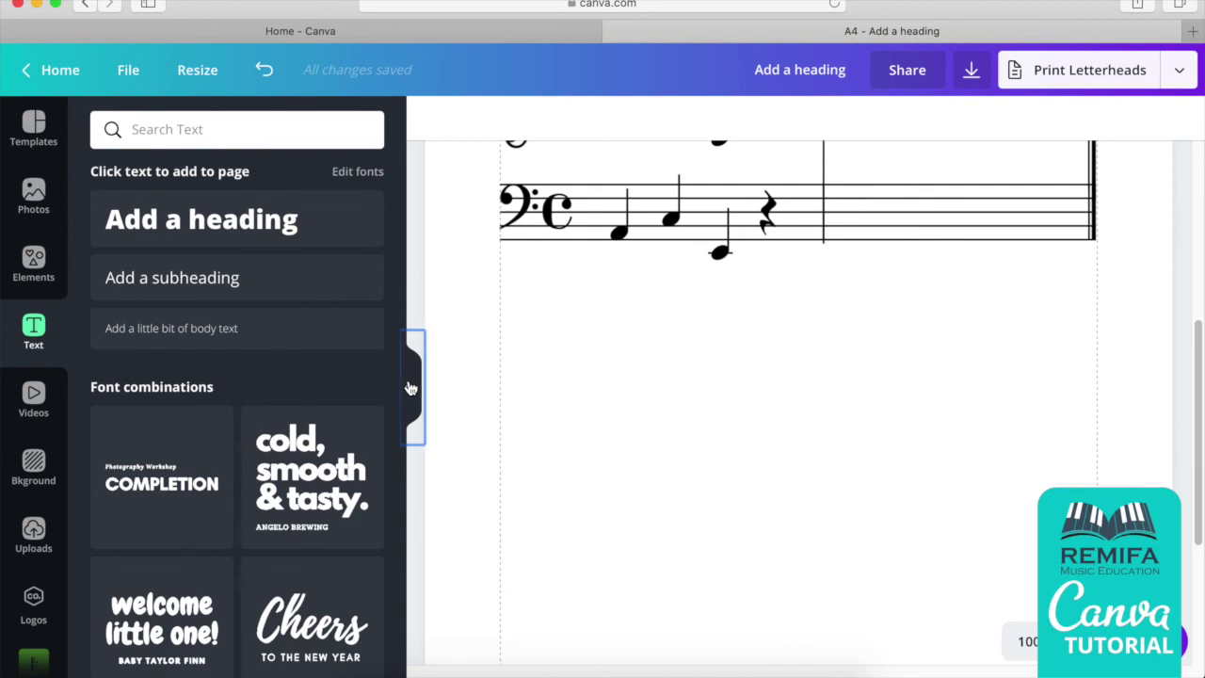
# Delete the whole lower staff with its bass clef, time signature, notes and rest, together with the bar lines joining both staves.
pyautogui.click(405, 386)
pyautogui.scroll(5, 518, 395)
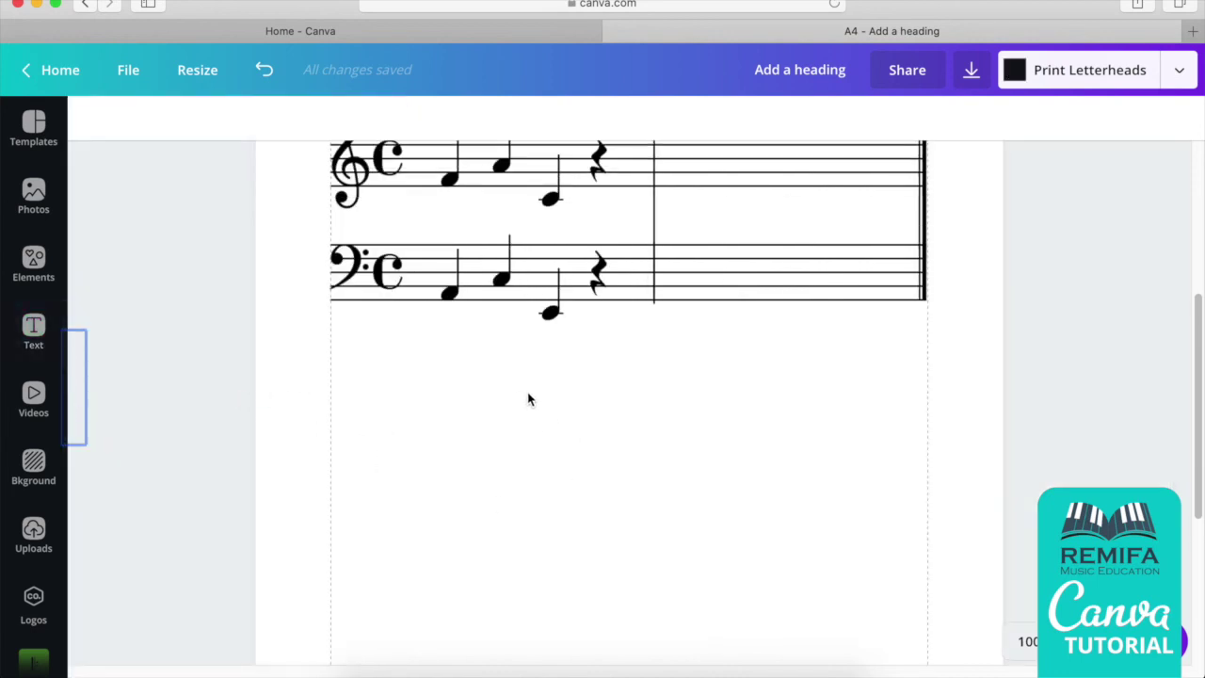
pyautogui.scroll(-2, 676, 397)
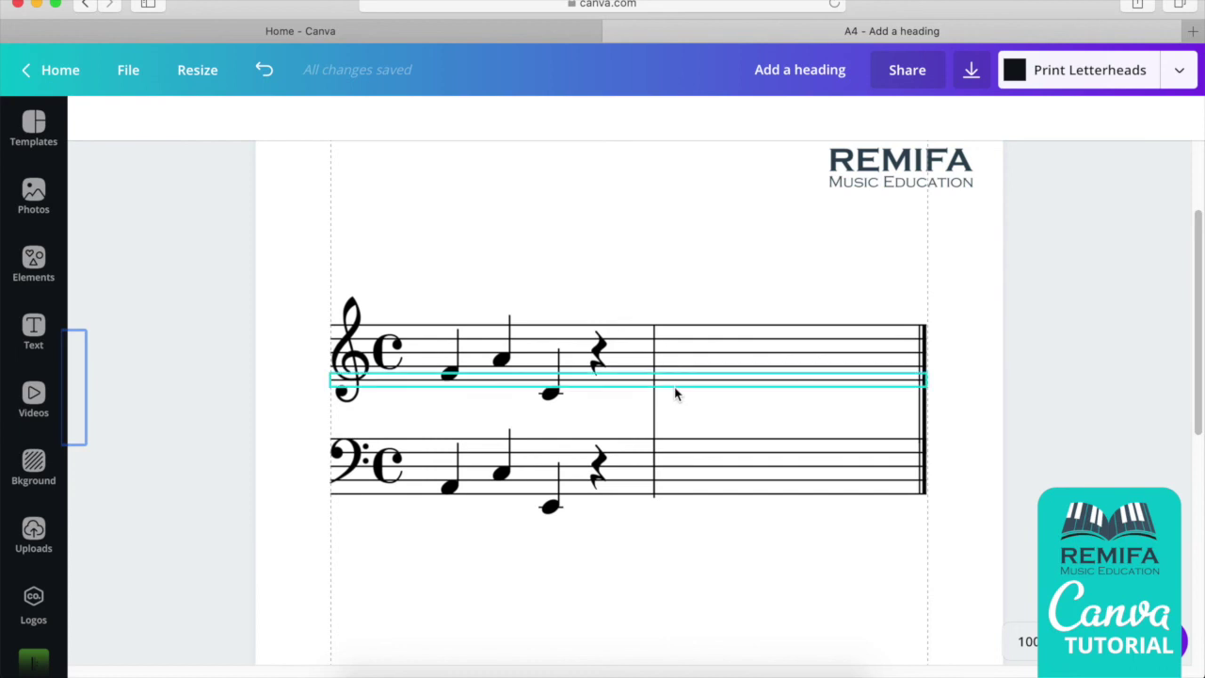
pyautogui.scroll(-2, 658, 521)
pyautogui.scroll(1, 694, 404)
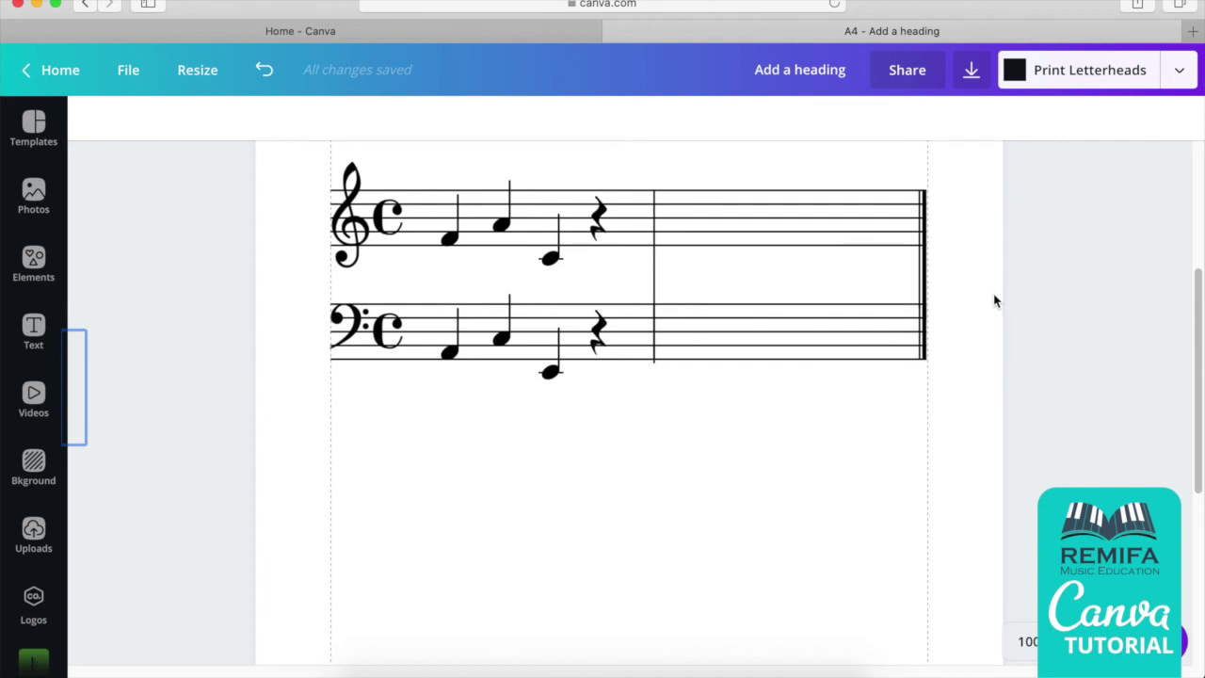
pyautogui.moveTo(1004, 307); pyautogui.dragTo(183, 390)
pyautogui.press('Delete')
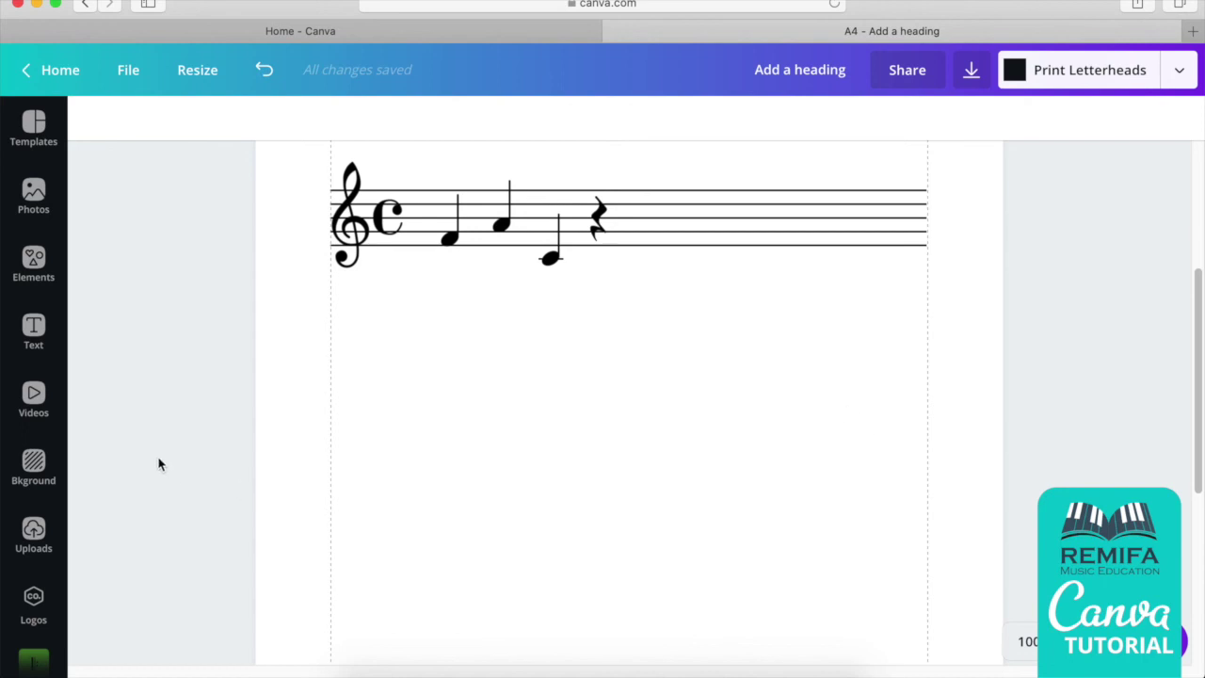
pyautogui.click(31, 283)
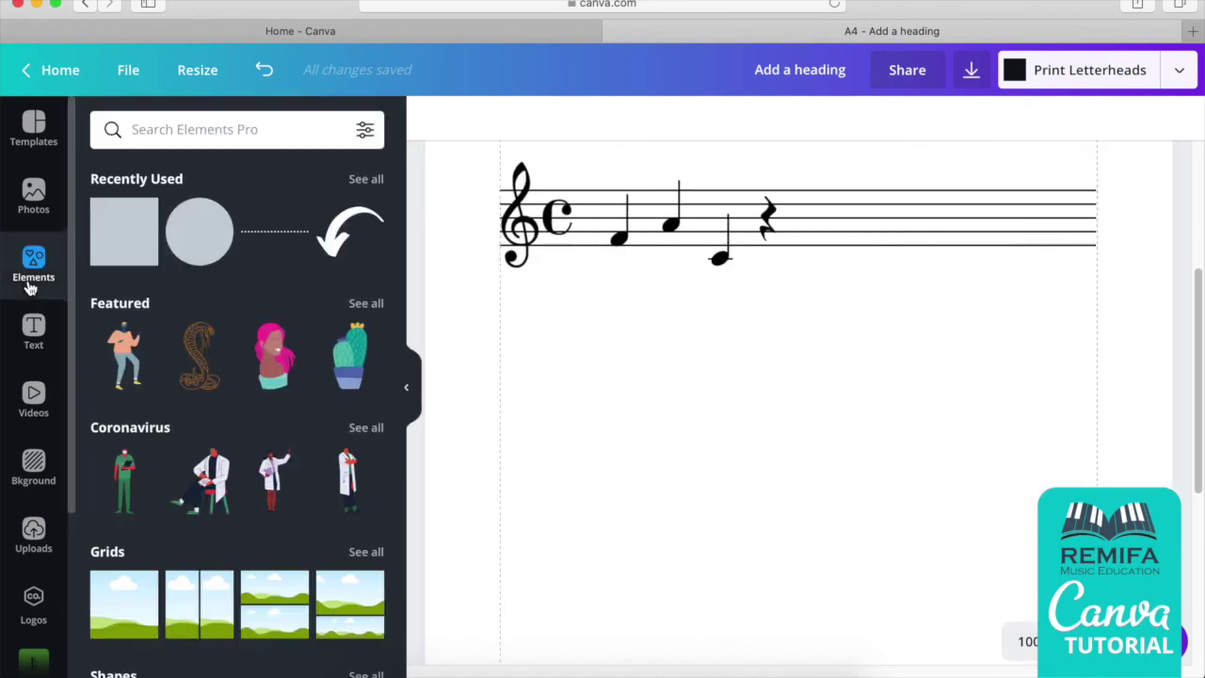
pyautogui.click(413, 400)
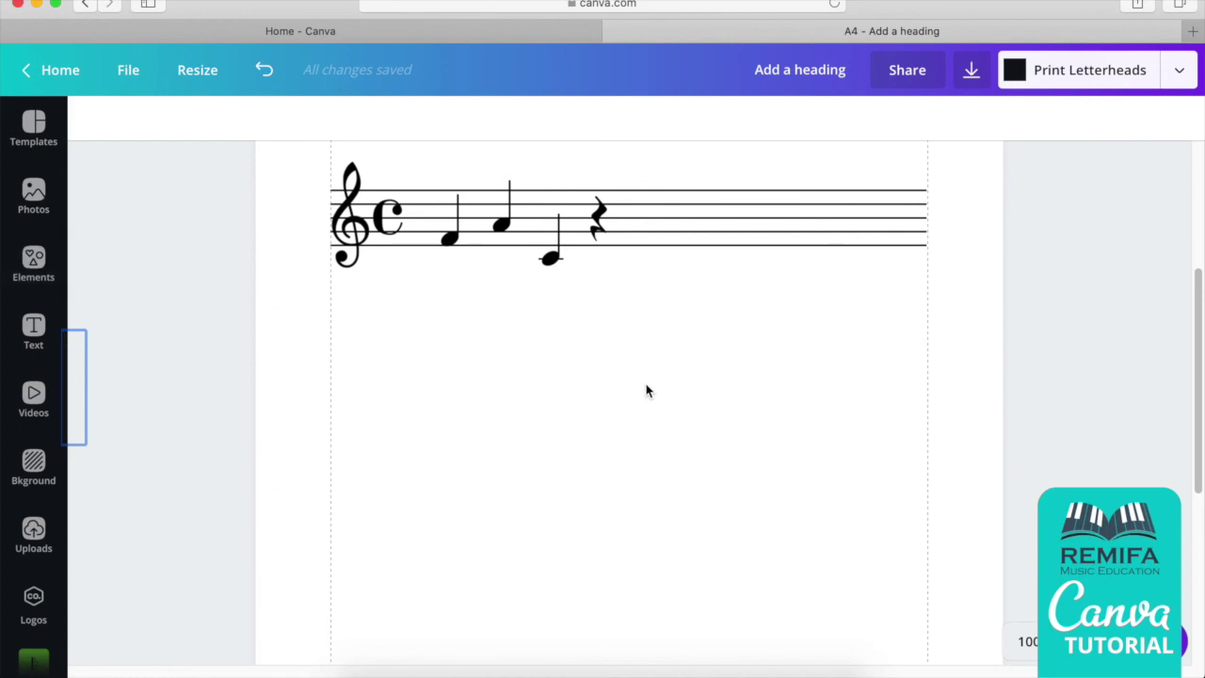
pyautogui.click(860, 408)
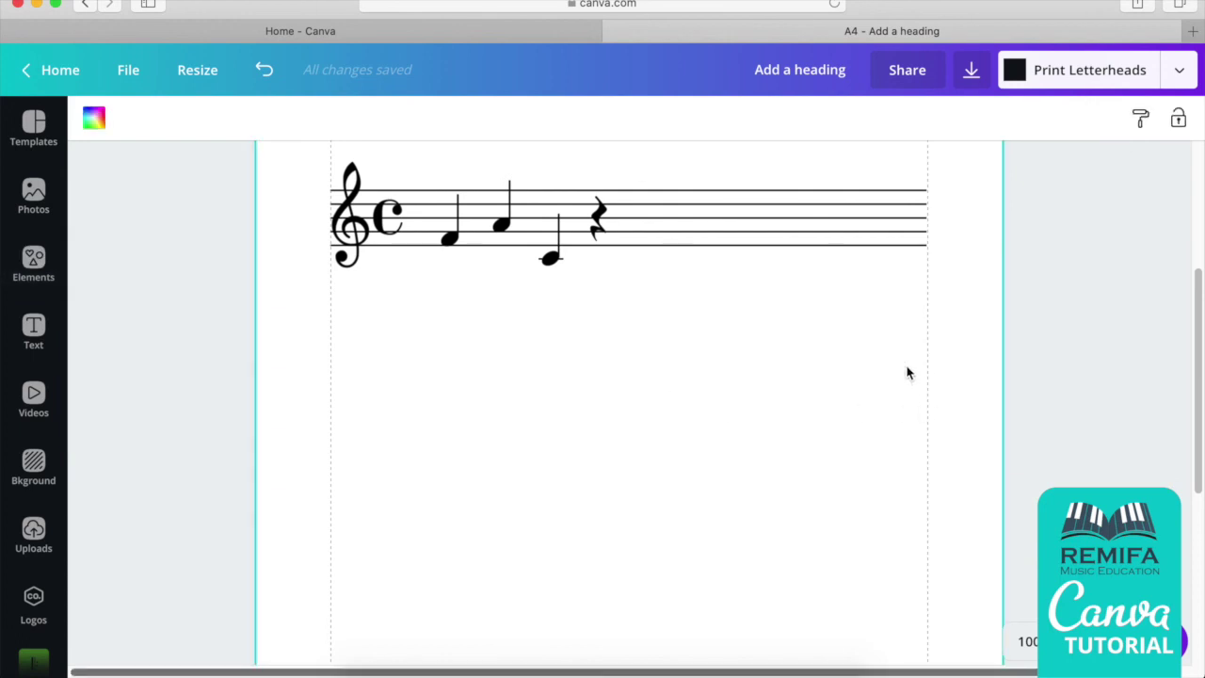